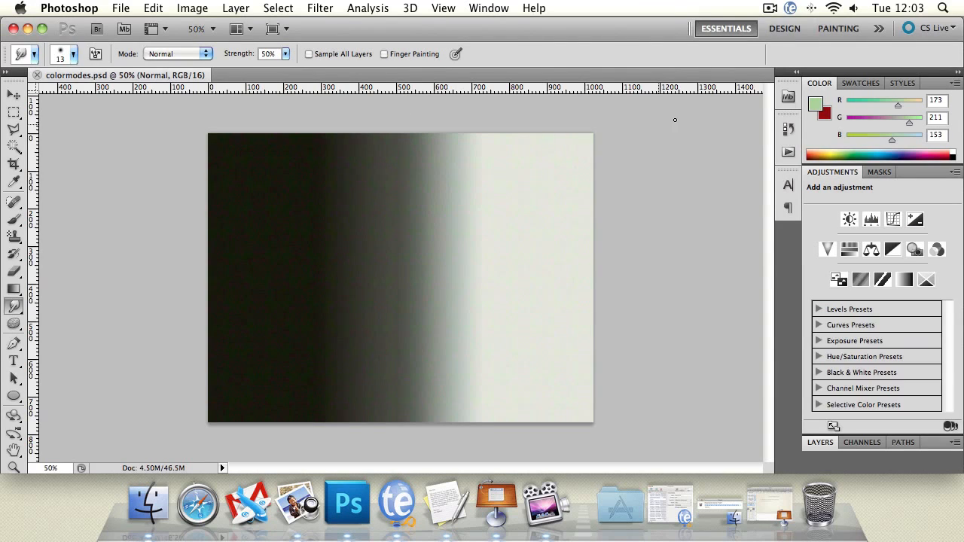
# Step: Expand the layer list, hide the Luminosity layer and go down to the Normal layer in the stack
pyautogui.click(823, 442)
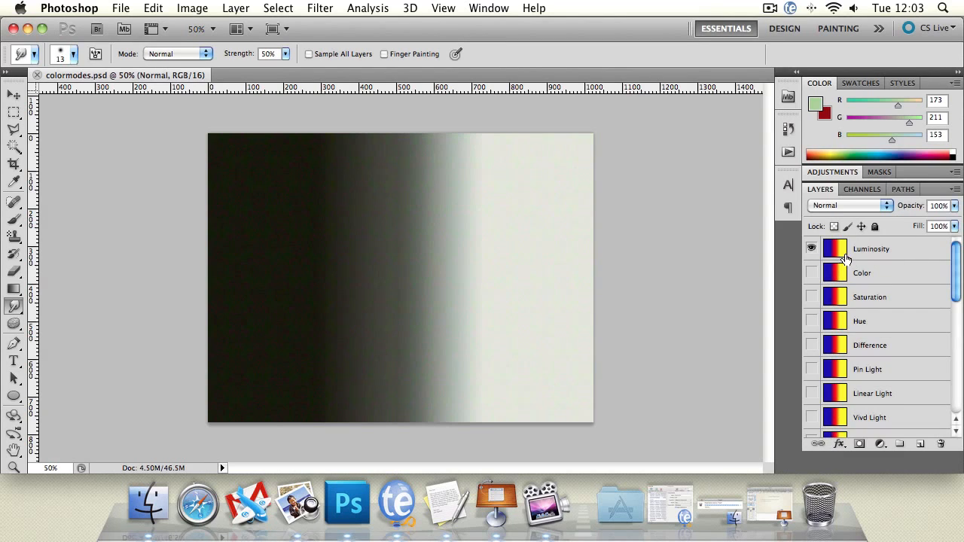
pyautogui.click(811, 249)
pyautogui.moveTo(954, 260); pyautogui.dragTo(954, 391)
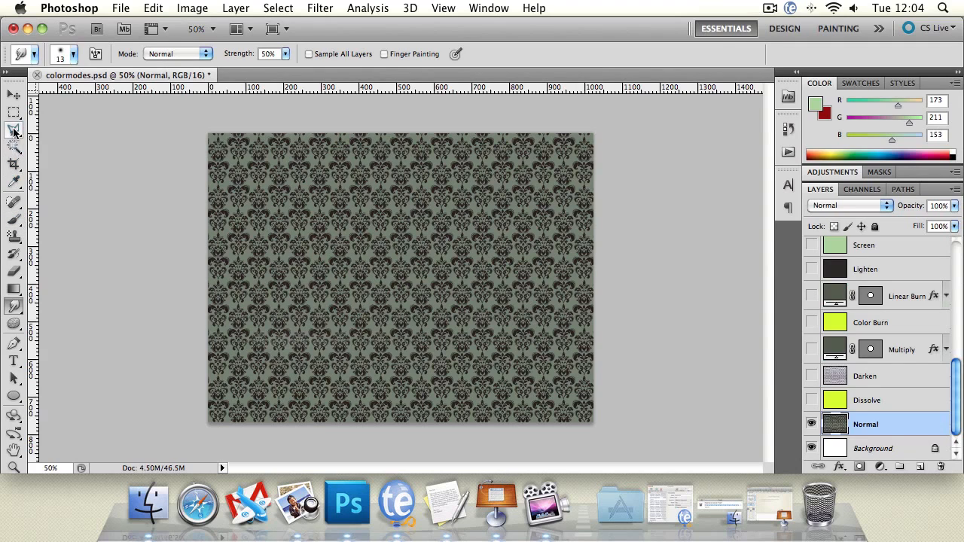
# Step: Review the blend modes offered for the Smudge tool, the Brush tool and the Normal layer
pyautogui.click(191, 54)
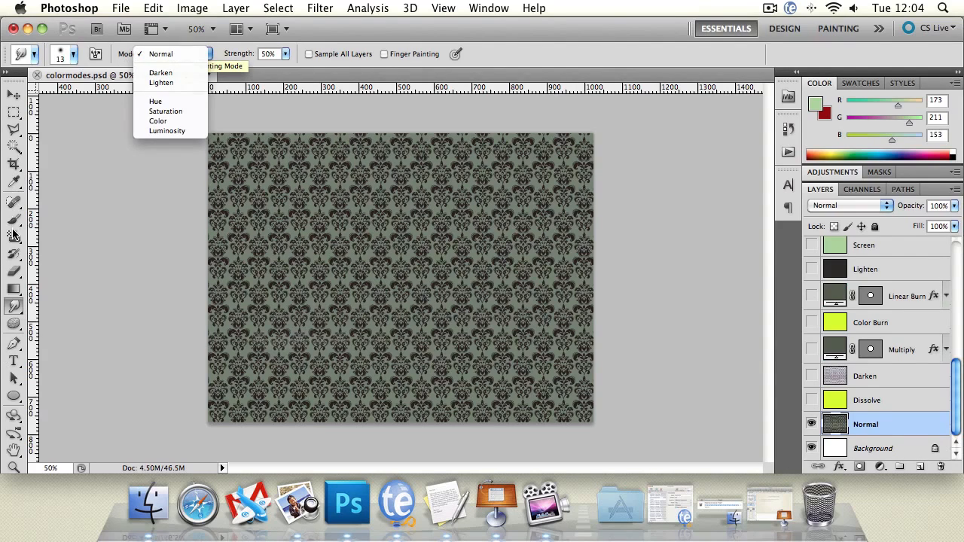
pyautogui.click(14, 217)
pyautogui.click(155, 53)
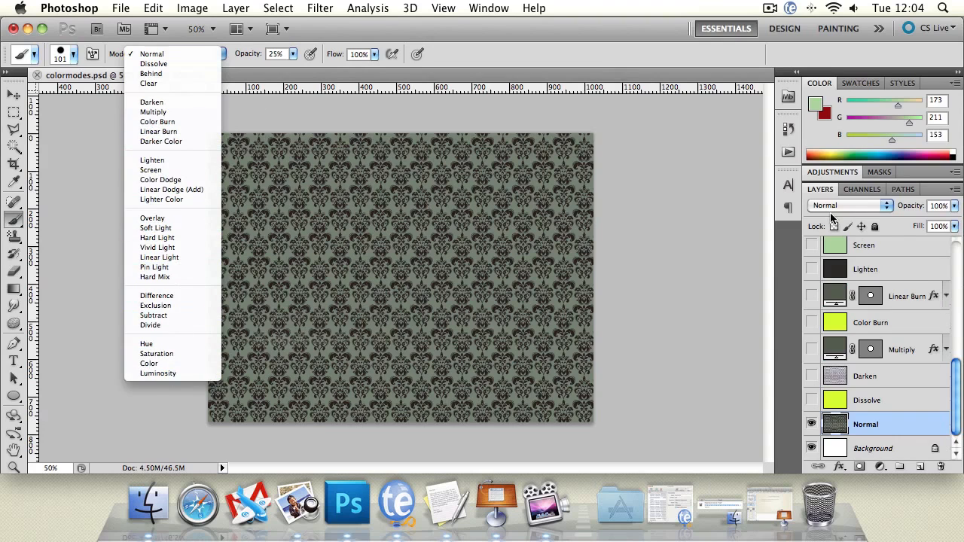
pyautogui.click(853, 205)
pyautogui.click(862, 206)
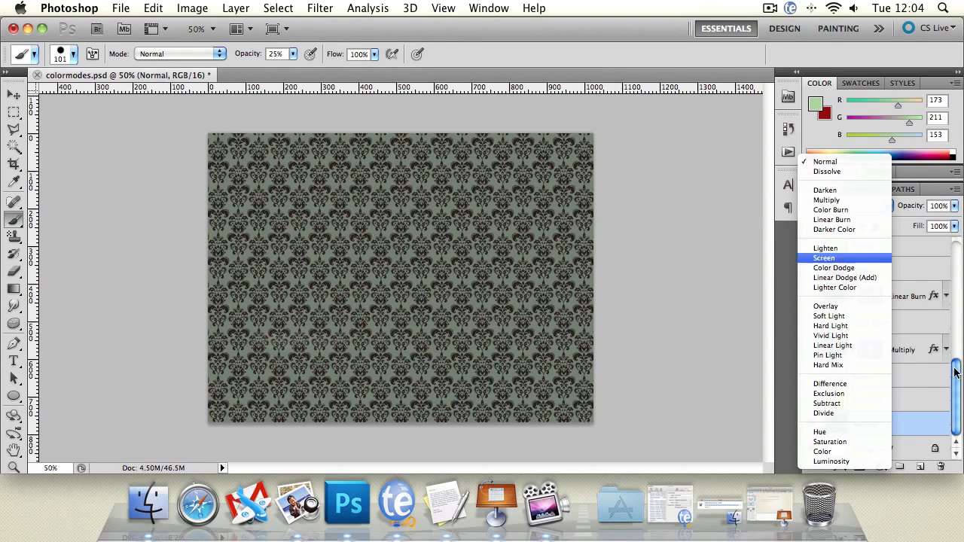
pyautogui.click(958, 405)
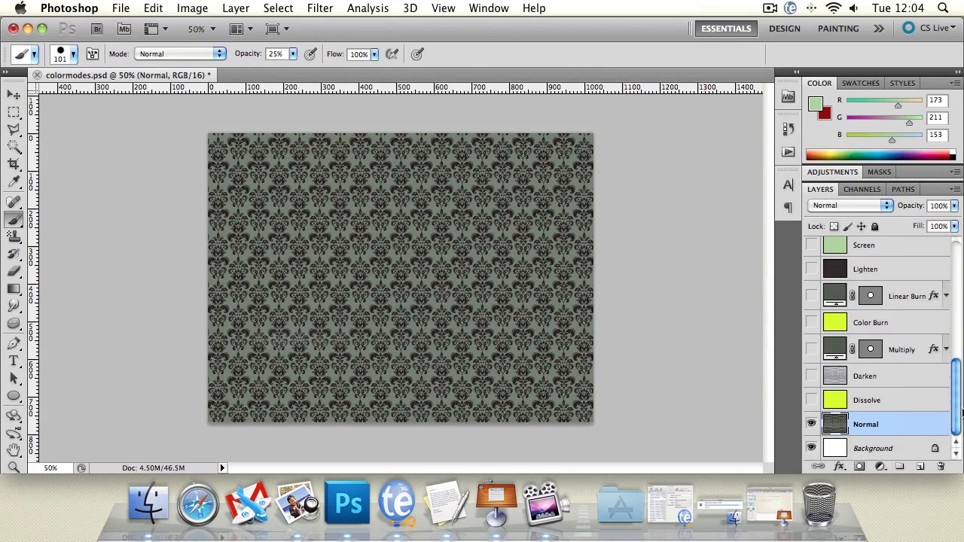
pyautogui.moveTo(954, 409)
pyautogui.mouseDown()
pyautogui.moveTo(942, 273)
pyautogui.moveTo(957, 422)
pyautogui.mouseUp()
# Step: Switch to the Move tool and inspect the Normal layer's opacity setting and blend mode options
pyautogui.click(13, 90)
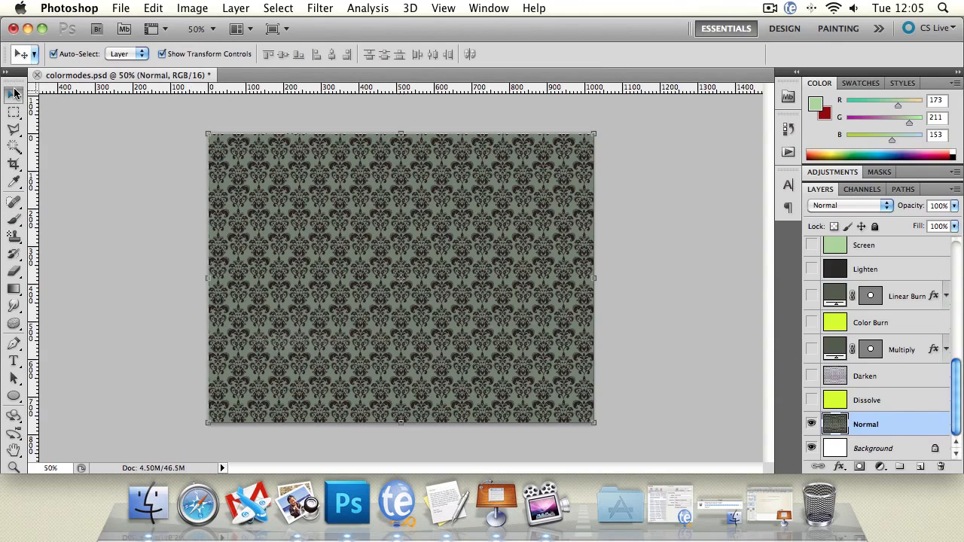
pyautogui.click(955, 207)
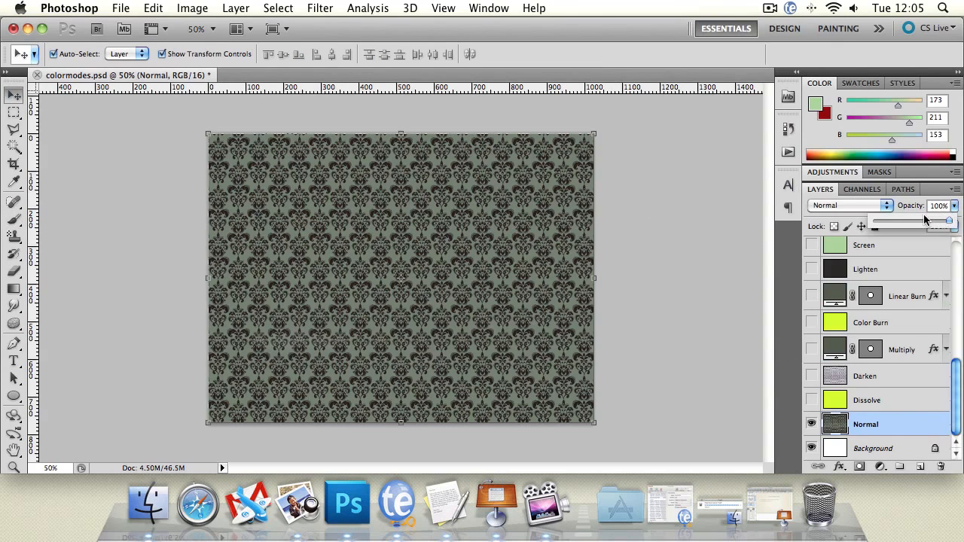
pyautogui.click(813, 207)
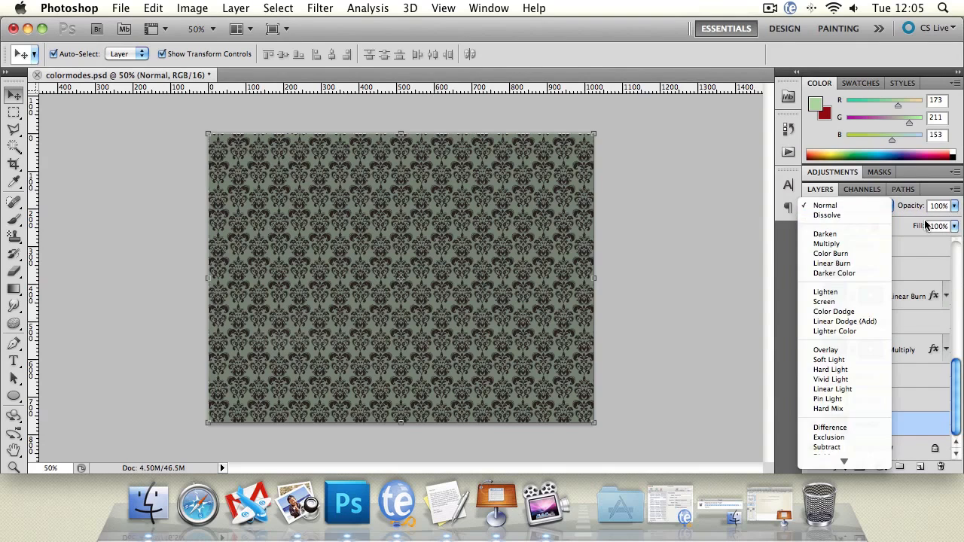
pyautogui.click(907, 218)
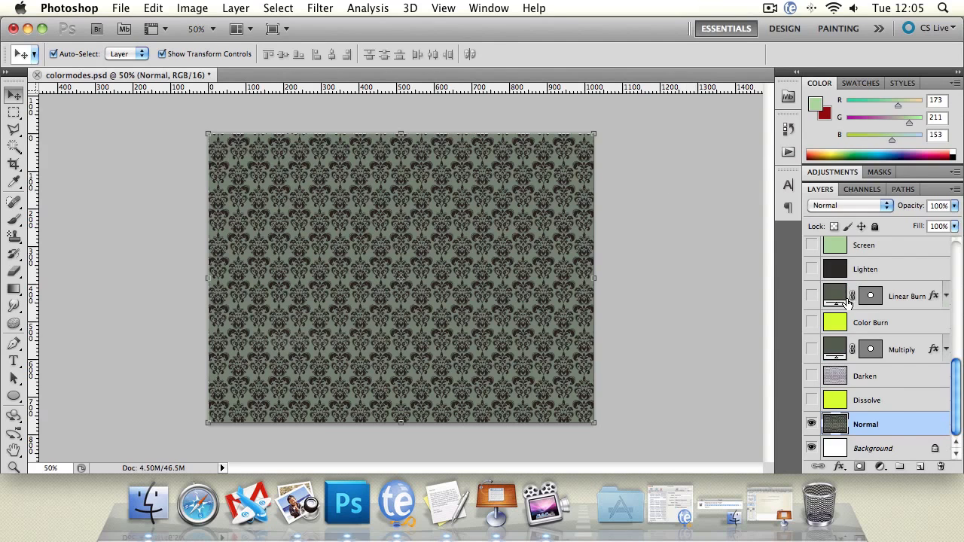
# Step: Select and show the Dissolve layer and check its blend mode, keeping it on Dissolve
pyautogui.click(897, 400)
pyautogui.click(810, 400)
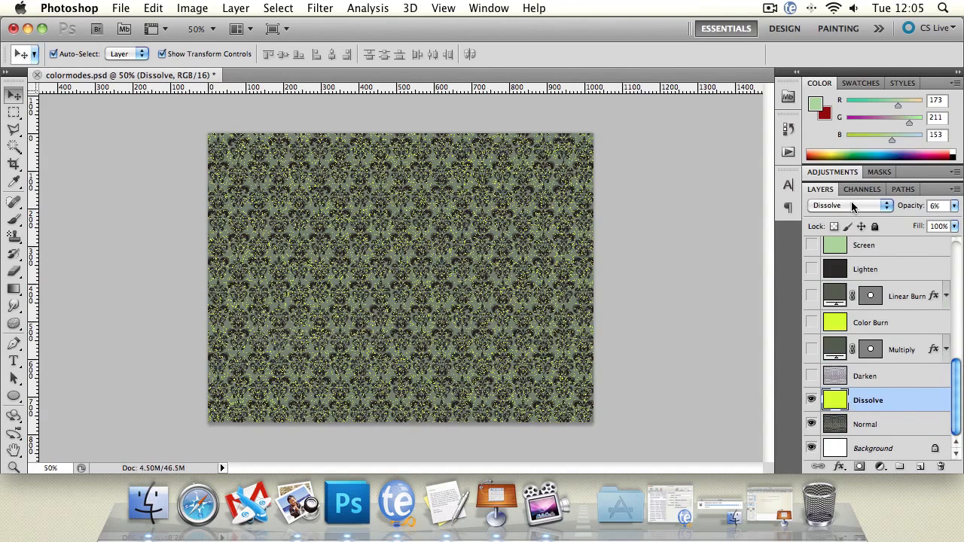
pyautogui.click(853, 206)
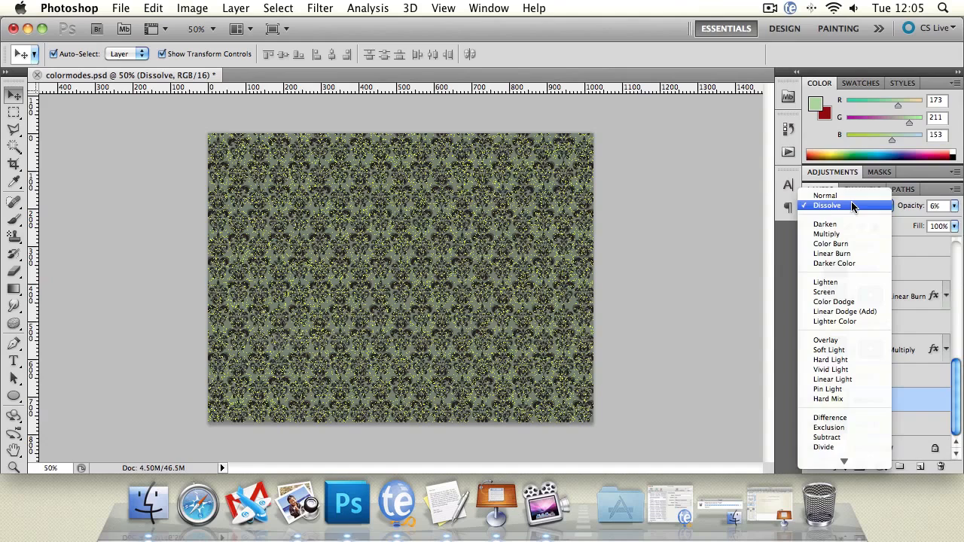
pyautogui.click(852, 206)
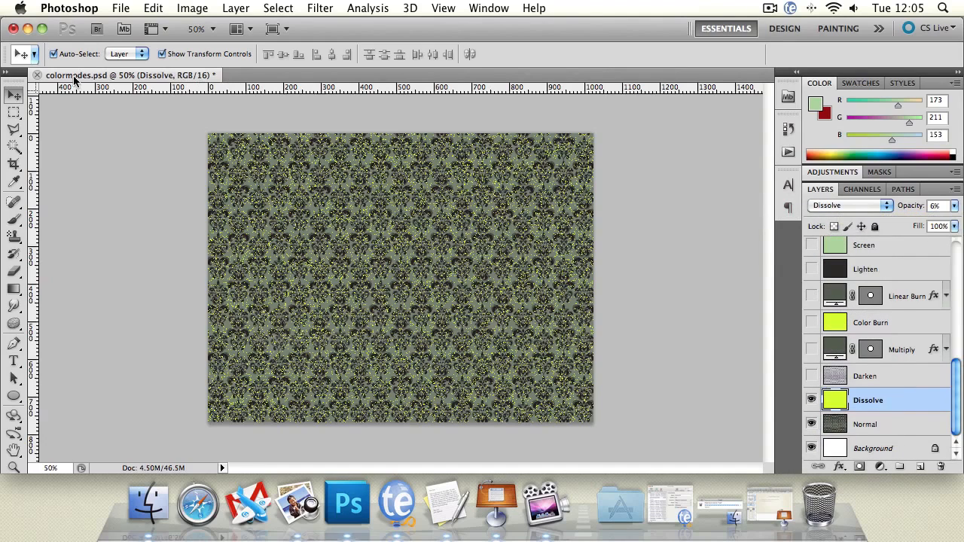
# Step: Switch to the Brush tool and look through its painting modes without changing the mode
pyautogui.click(13, 218)
pyautogui.click(156, 53)
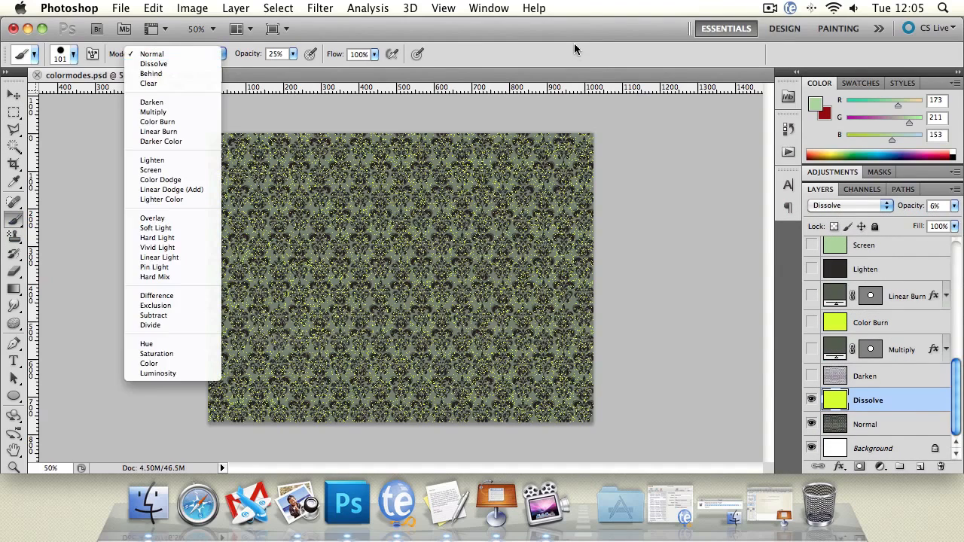
pyautogui.click(574, 43)
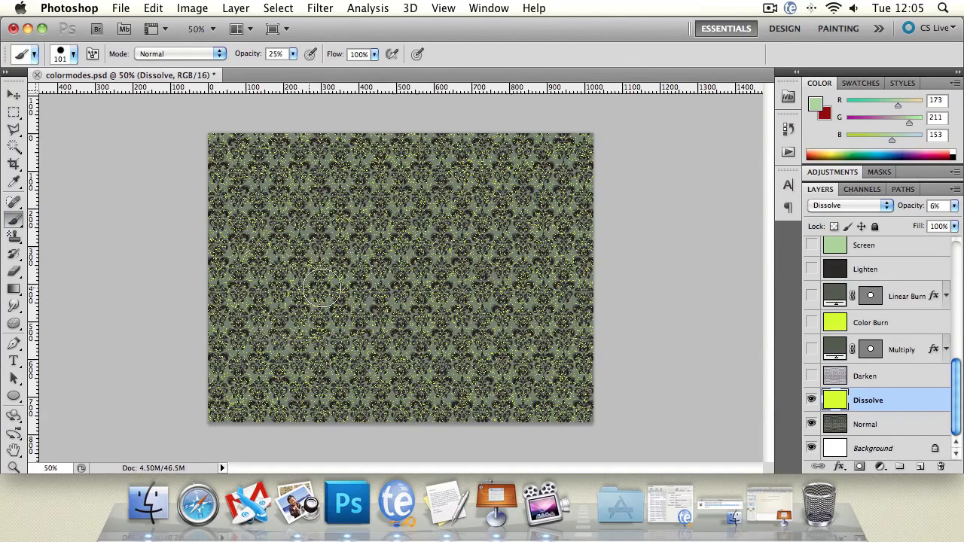
# Step: Raise the Dissolve layer's opacity to 100% and hide the layer
pyautogui.click(954, 205)
pyautogui.moveTo(880, 223); pyautogui.dragTo(953, 227)
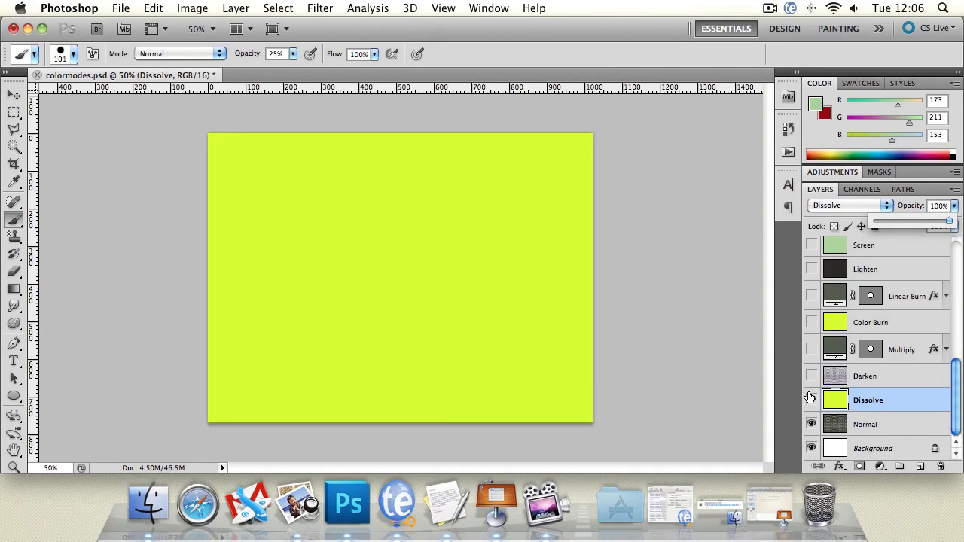
pyautogui.click(811, 399)
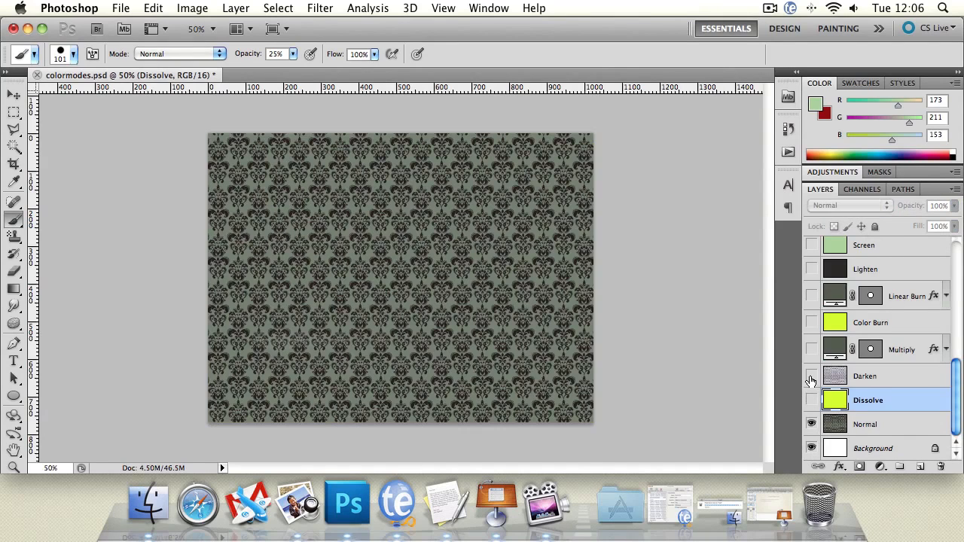
# Step: Show and select the Darken layer and change its blend mode to Normal
pyautogui.click(810, 376)
pyautogui.click(869, 376)
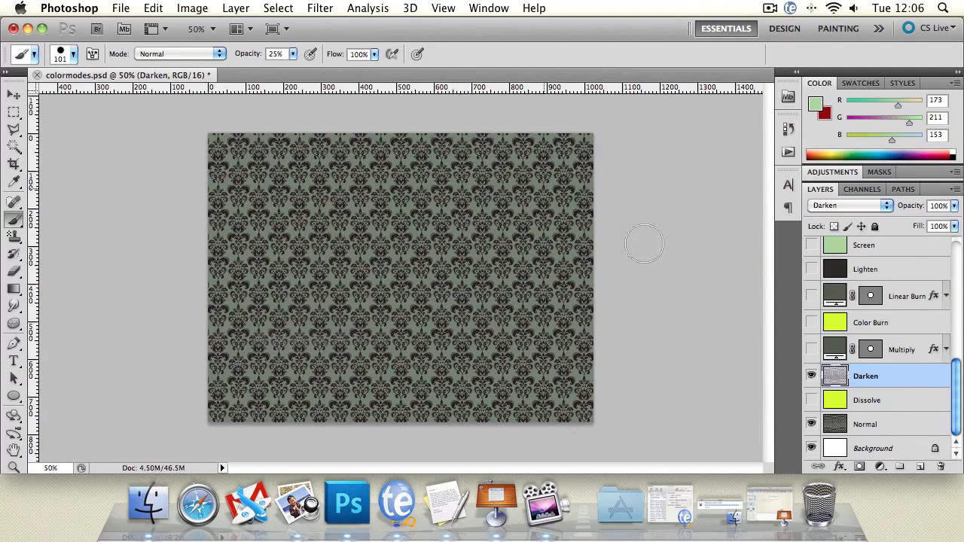
pyautogui.click(833, 206)
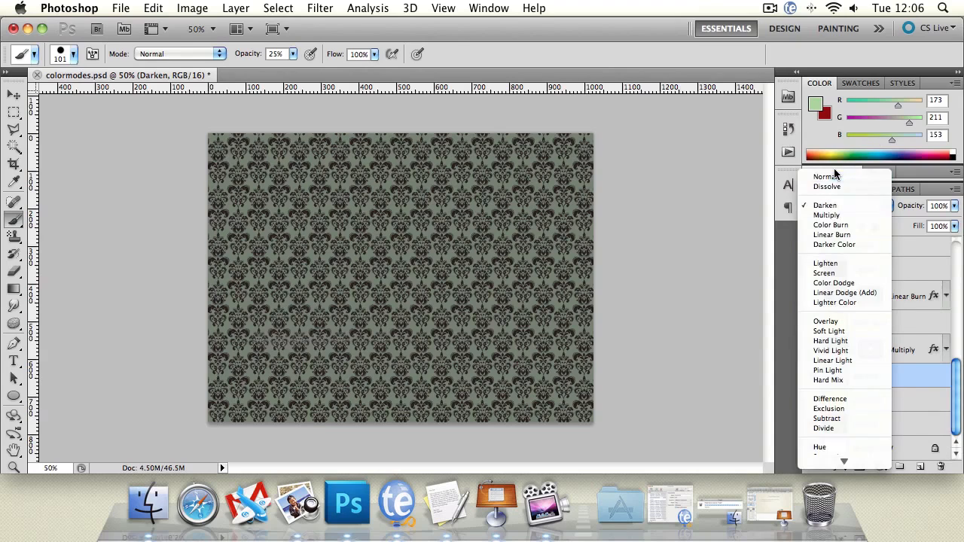
pyautogui.click(828, 177)
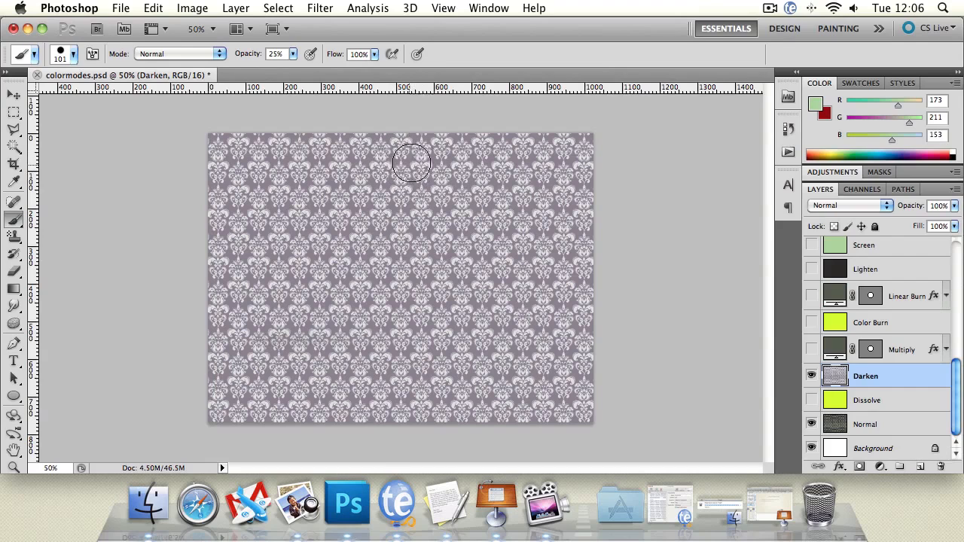
# Step: Toggle the Darken layer's visibility to compare its pattern with the Normal layer underneath
pyautogui.click(811, 376)
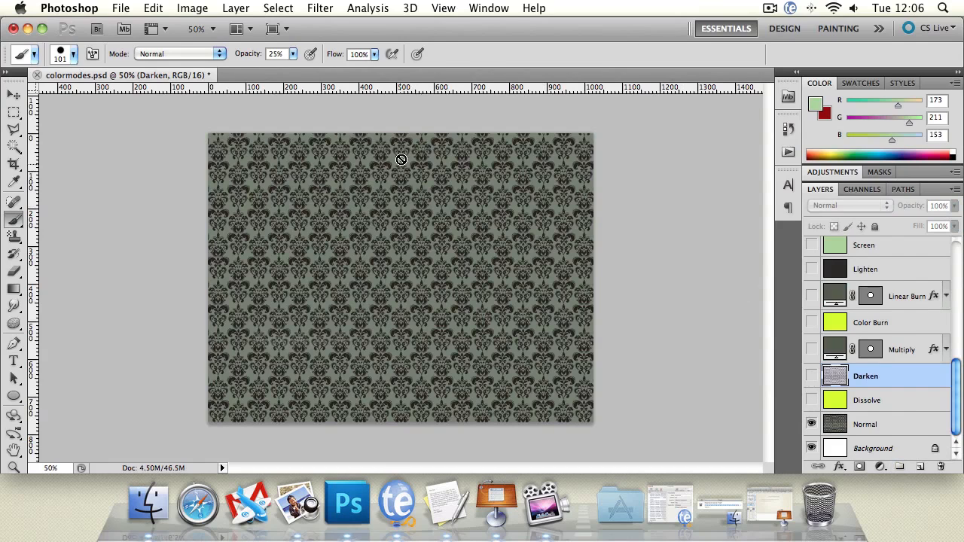
pyautogui.click(811, 376)
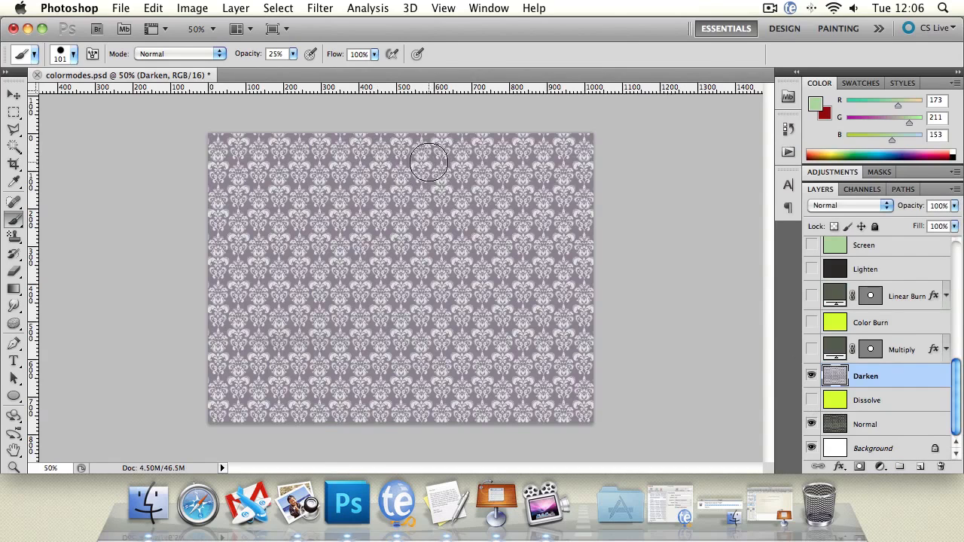
pyautogui.click(811, 376)
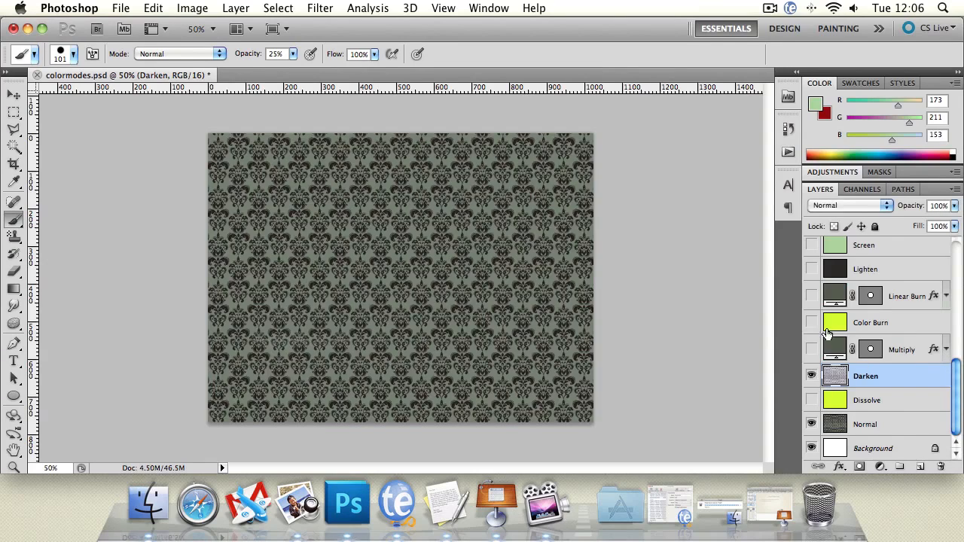
pyautogui.click(810, 376)
# Step: Set the Darken layer's blend mode back to Darken and hide the layer
pyautogui.click(840, 206)
pyautogui.click(835, 234)
pyautogui.click(811, 376)
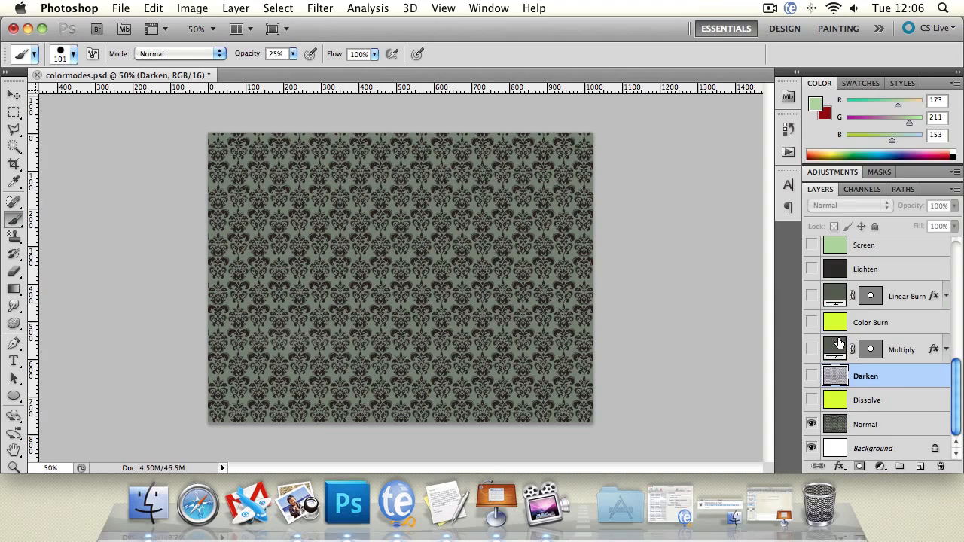
# Step: Show and select the Multiply layer to examine its circle over the pattern, and hide it again
pyautogui.click(812, 349)
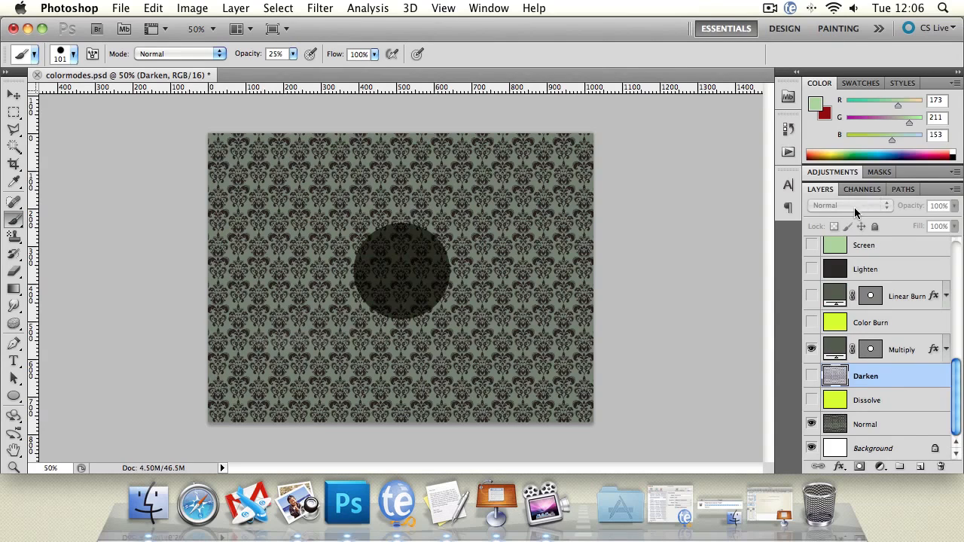
pyautogui.click(914, 352)
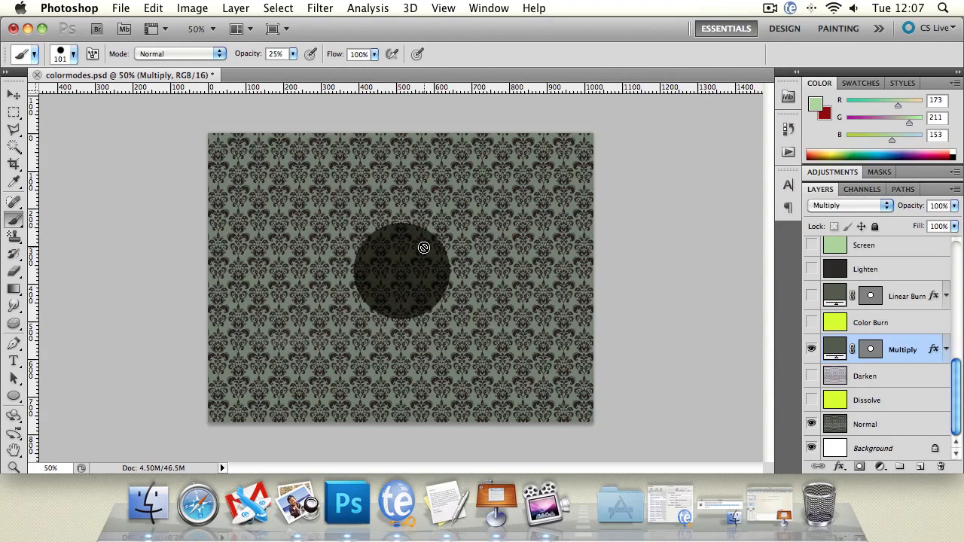
pyautogui.click(811, 349)
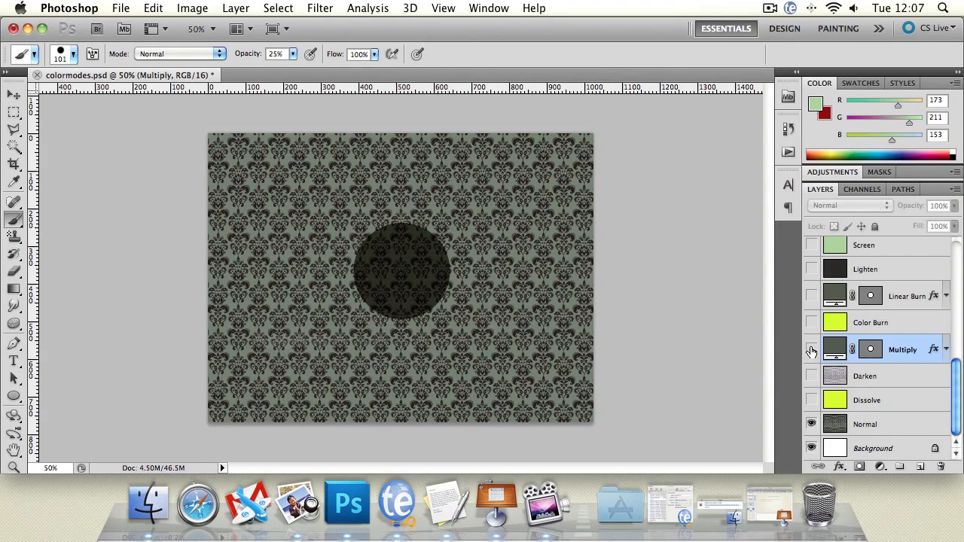
# Step: Show and select the Color Burn layer to examine its effect on the pattern, and hide it again
pyautogui.click(810, 323)
pyautogui.click(901, 323)
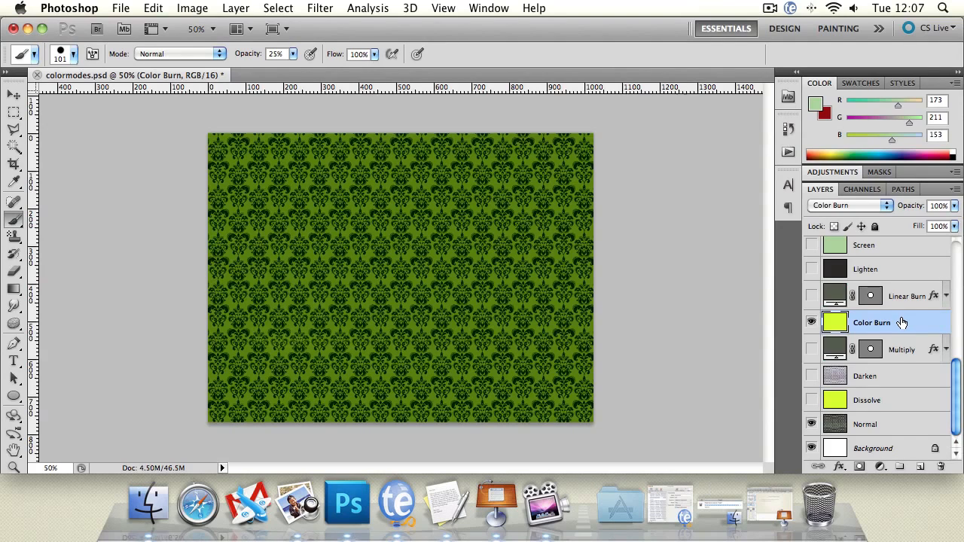
pyautogui.click(811, 322)
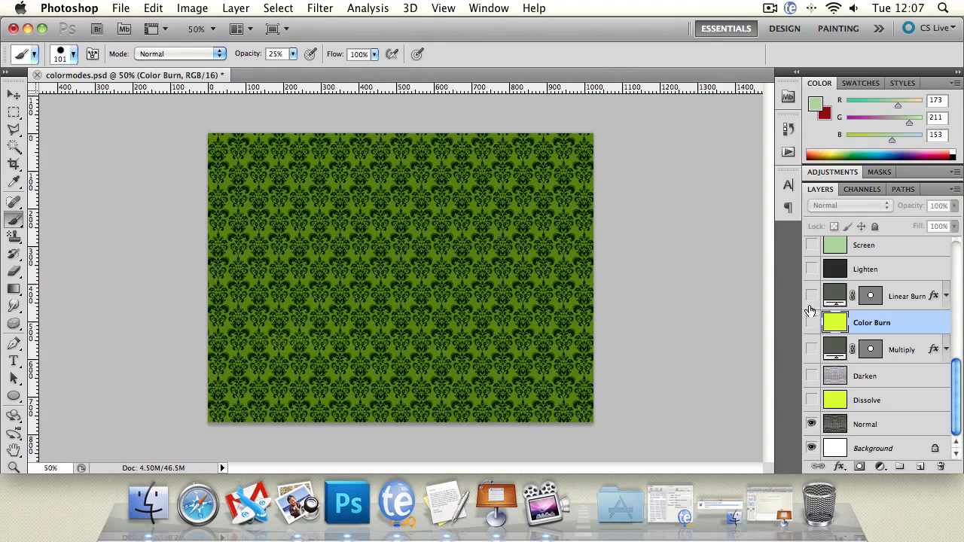
# Step: Compare the Linear Burn circle with the Color Burn and Multiply layers by toggling their visibility, leaving all three hidden
pyautogui.click(810, 296)
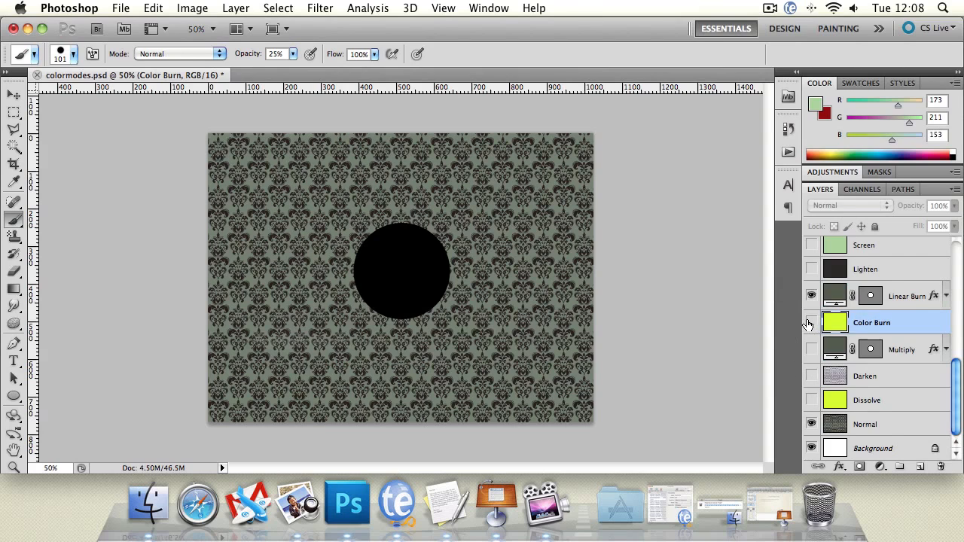
pyautogui.click(811, 322)
pyautogui.click(812, 323)
pyautogui.click(810, 295)
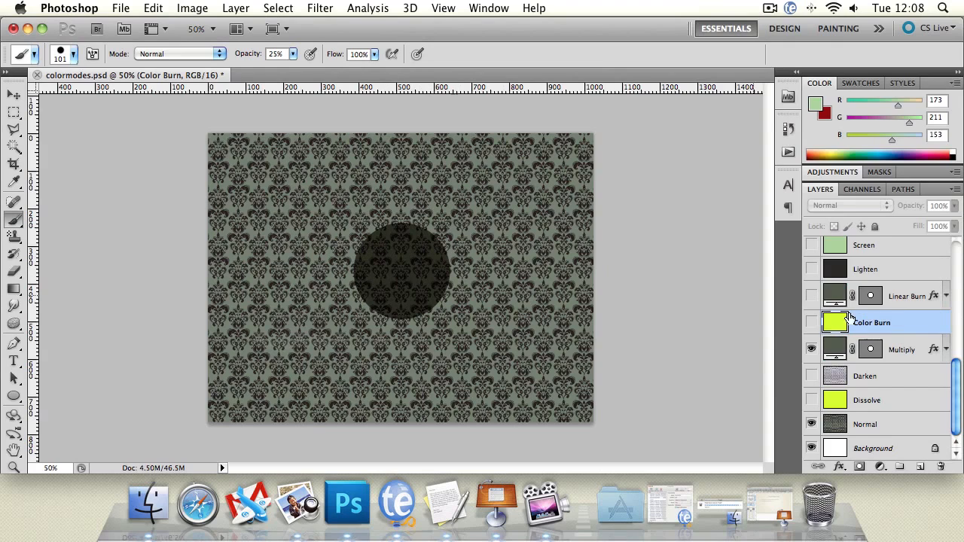
pyautogui.click(810, 295)
pyautogui.click(811, 349)
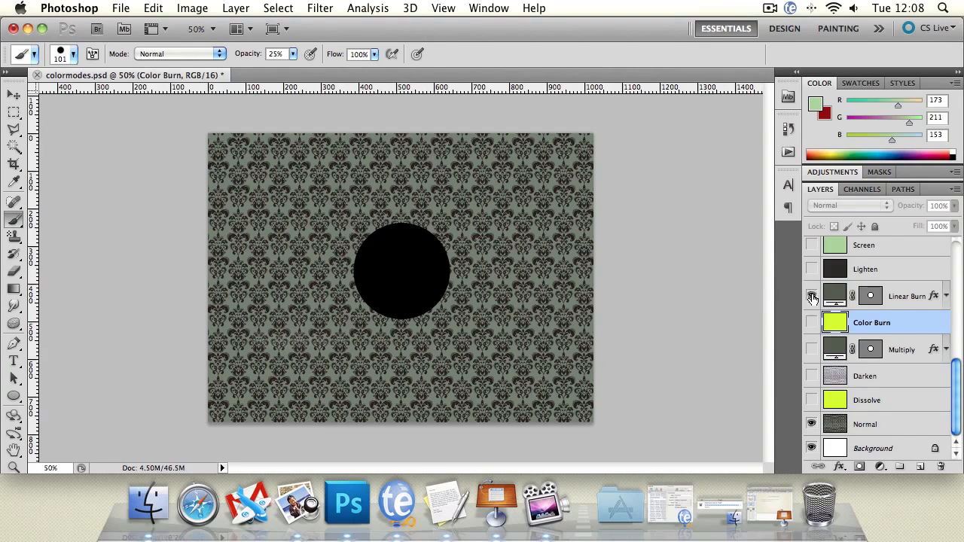
pyautogui.click(811, 295)
# Step: Show the Lighten layer to examine its effect over the pattern, and select that layer
pyautogui.scroll(1, 938, 375)
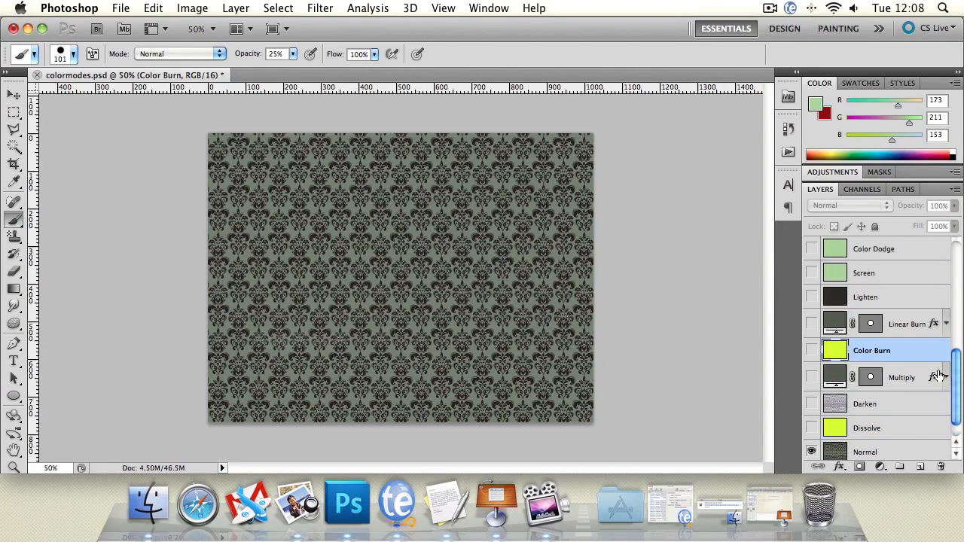
pyautogui.click(810, 298)
pyautogui.click(917, 298)
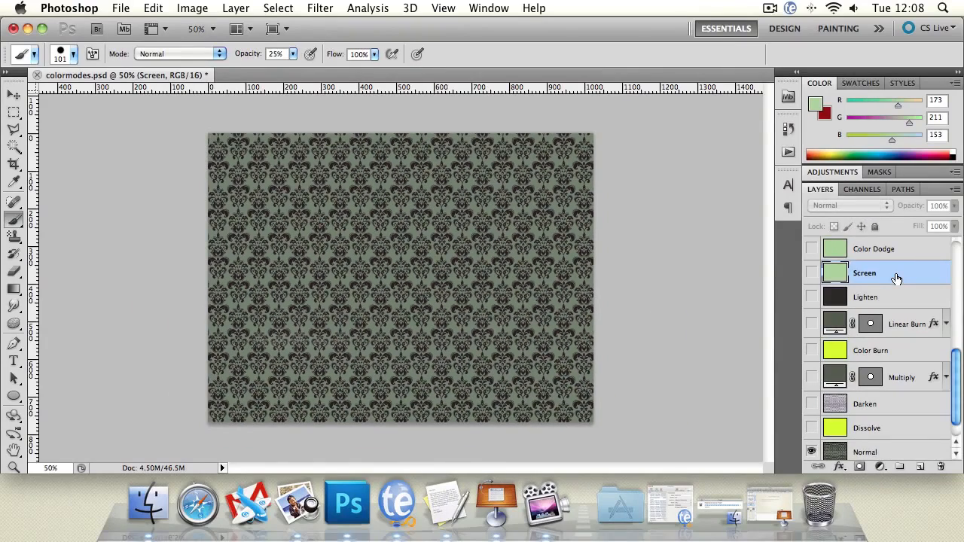
pyautogui.click(836, 297)
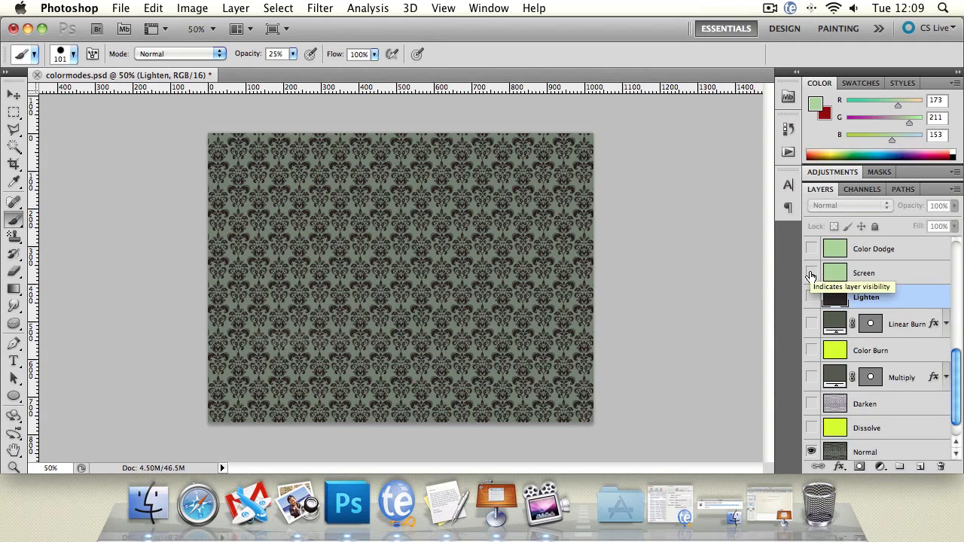
# Step: Show and select the Screen layer to examine its effect over the pattern, and hide it again
pyautogui.click(811, 273)
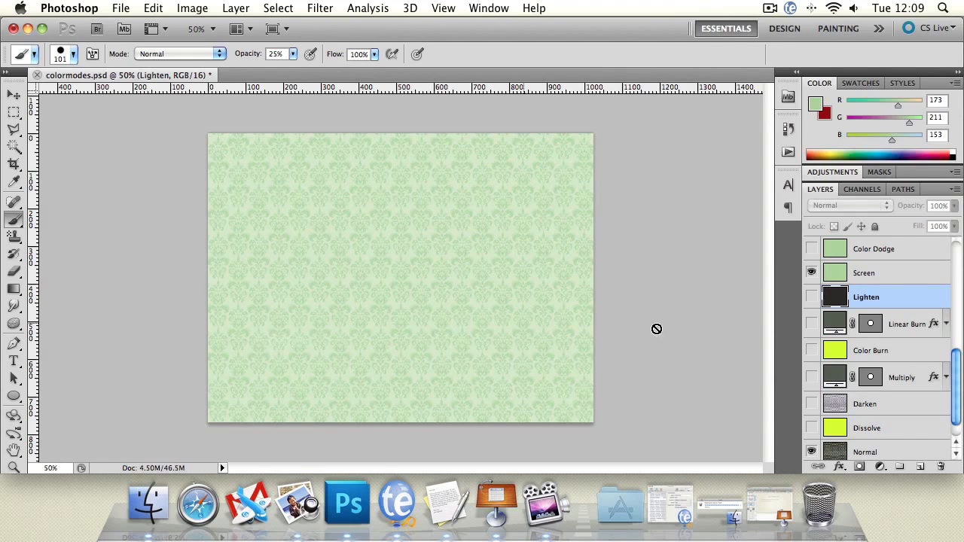
pyautogui.click(892, 273)
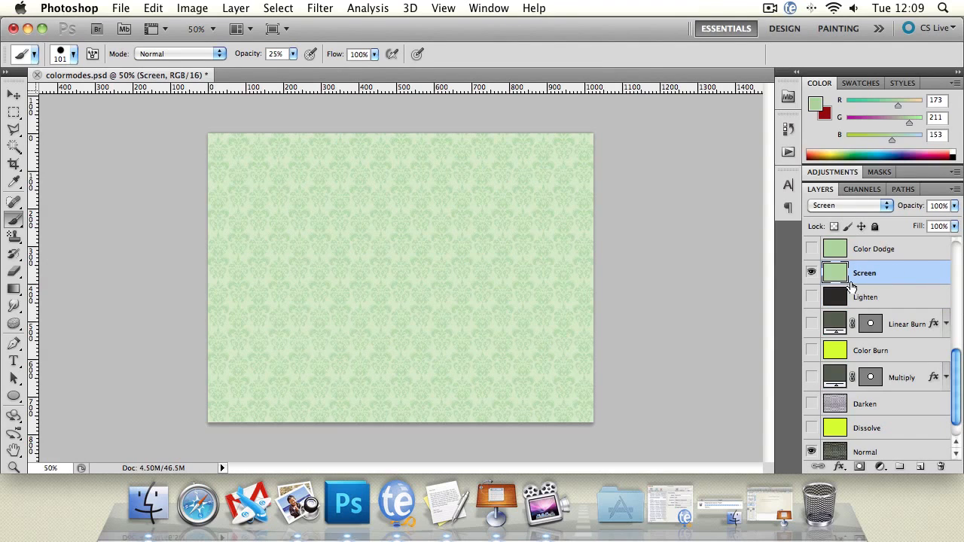
pyautogui.click(811, 272)
# Step: Show and select the Color Dodge layer to examine its effect over the pattern, and hide it again
pyautogui.moveTo(956, 358); pyautogui.dragTo(955, 334)
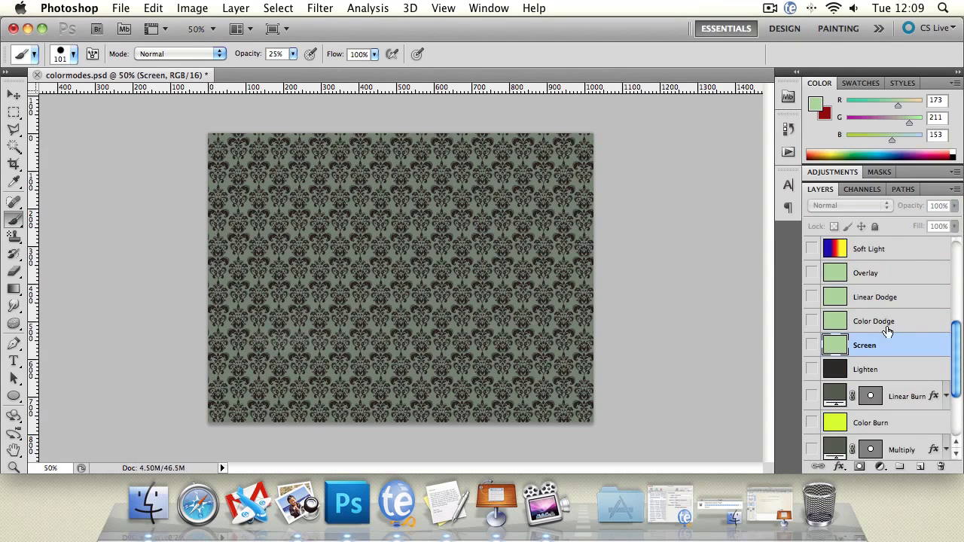
pyautogui.click(811, 320)
pyautogui.click(890, 322)
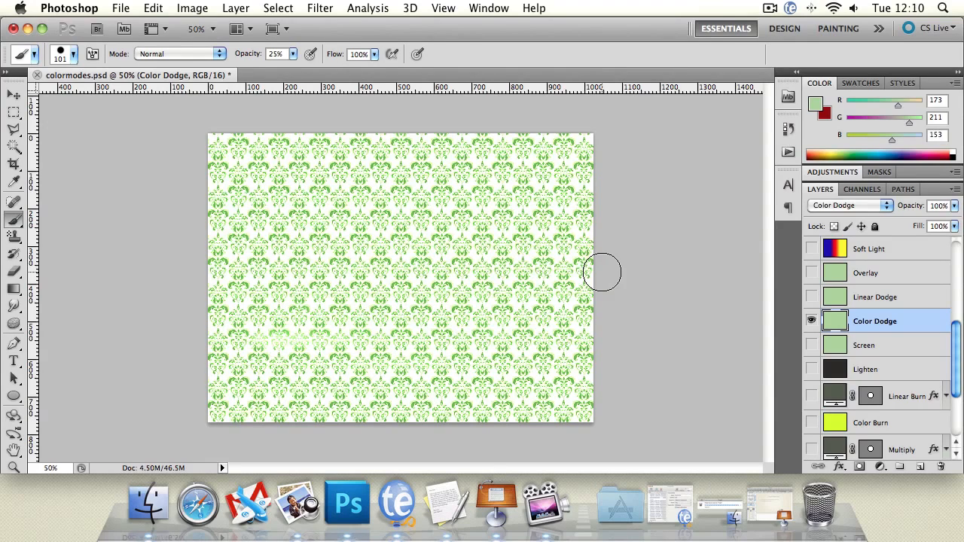
pyautogui.click(811, 320)
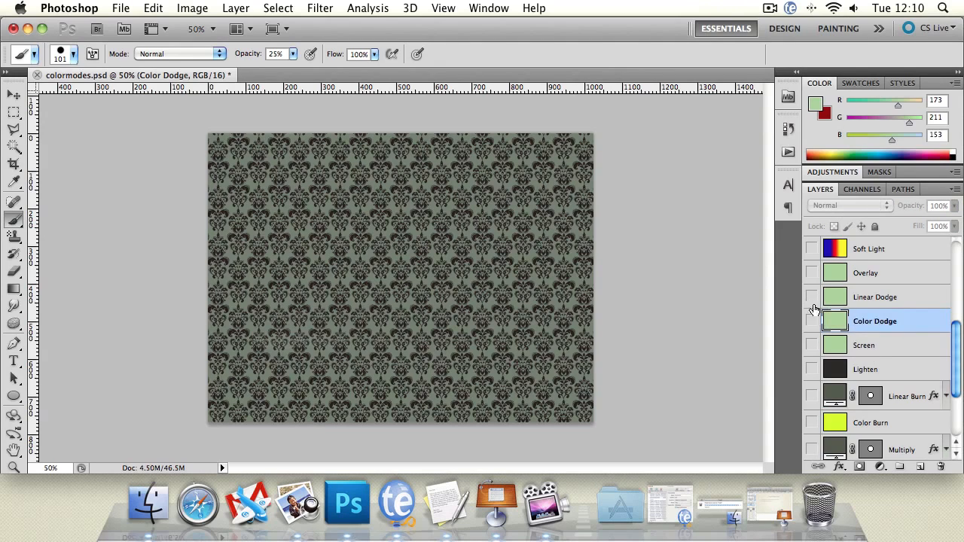
# Step: Compare the Linear Dodge layer with the Screen layer by toggling their visibility in turn, leaving both hidden
pyautogui.click(810, 297)
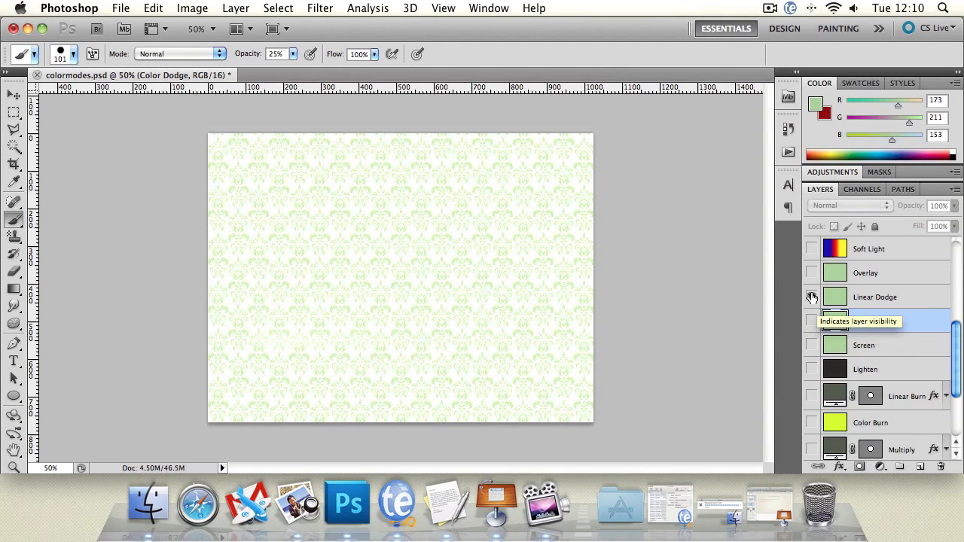
pyautogui.click(811, 297)
pyautogui.click(810, 345)
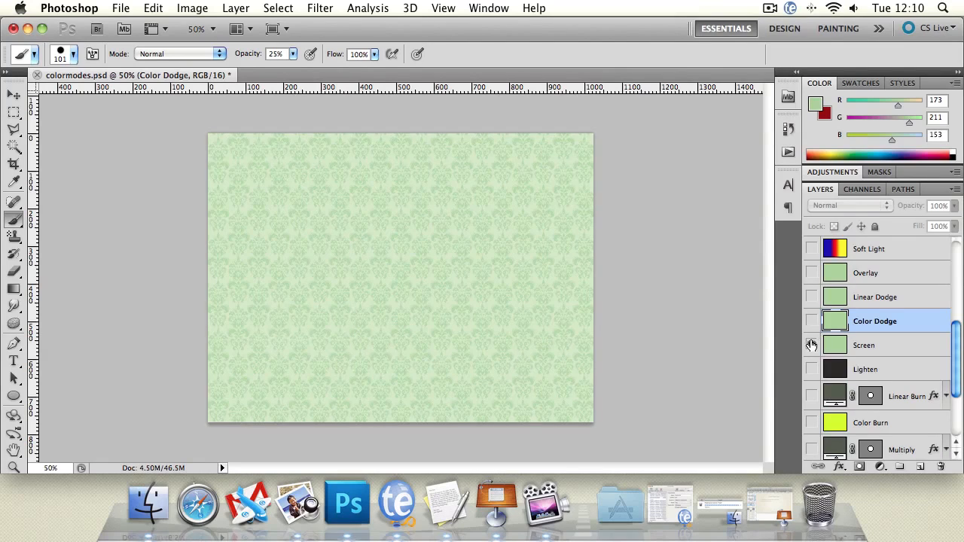
pyautogui.click(811, 345)
pyautogui.click(811, 296)
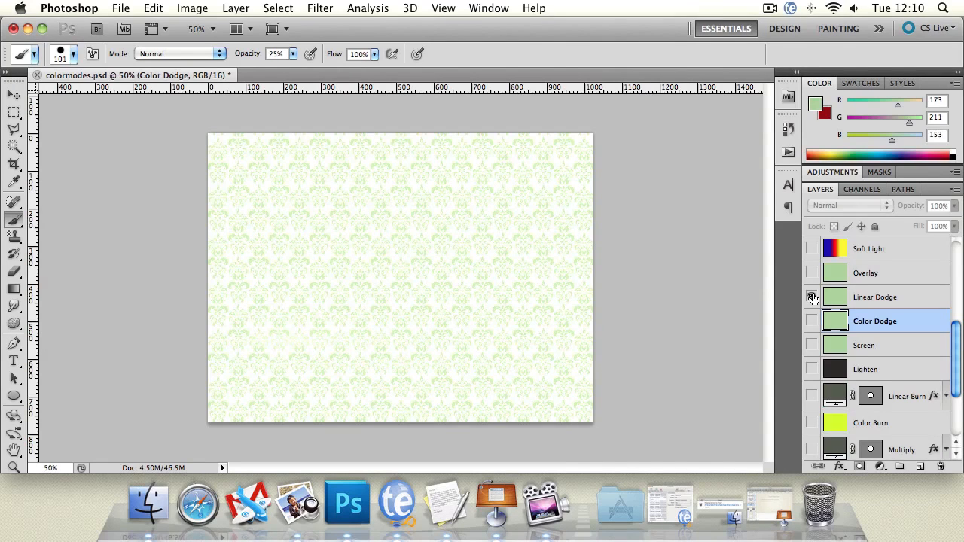
pyautogui.click(811, 296)
# Step: Select and show the Overlay layer to examine its effect over the pattern, and hide it again
pyautogui.scroll(1, 893, 316)
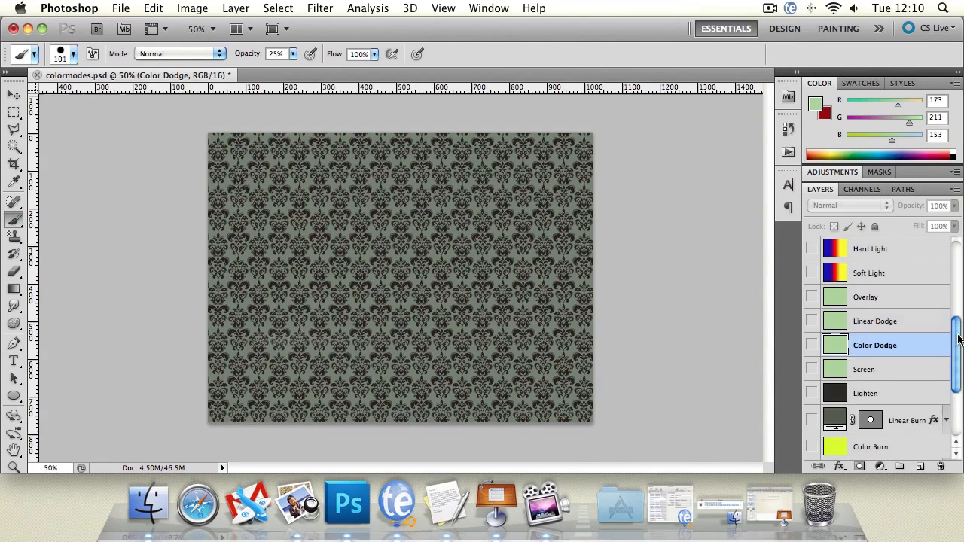
pyautogui.click(870, 307)
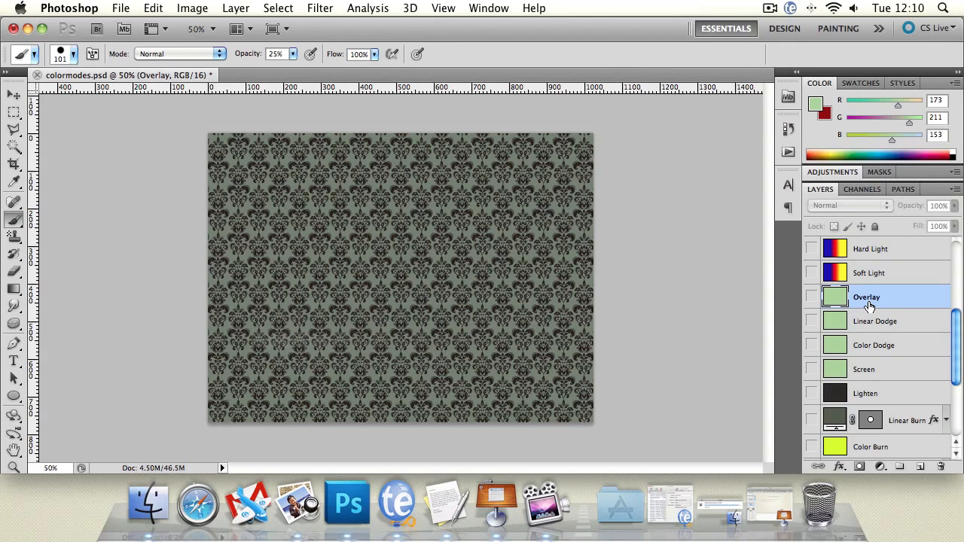
pyautogui.click(811, 297)
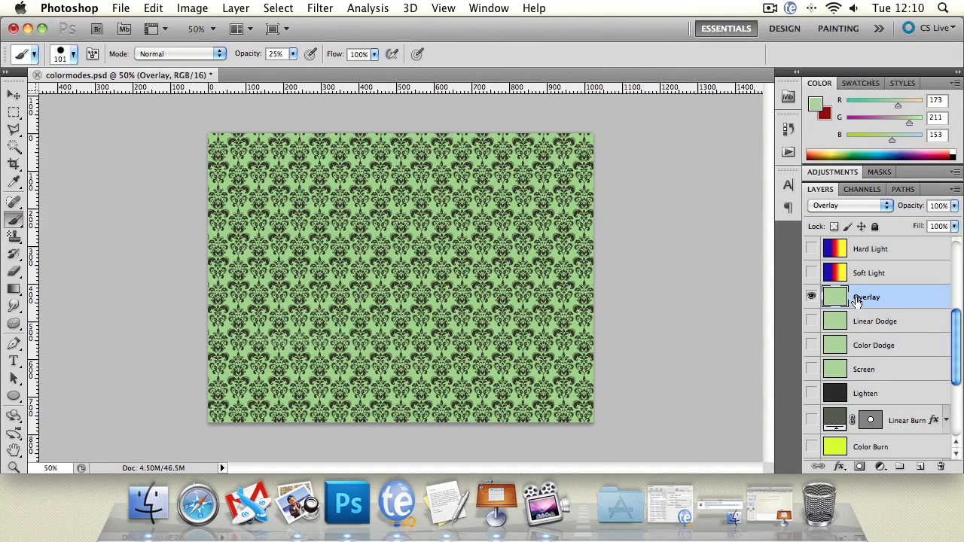
pyautogui.click(811, 298)
# Step: Show the Soft Light gradient layer to examine its effect over the pattern, and hide it again
pyautogui.scroll(1, 940, 316)
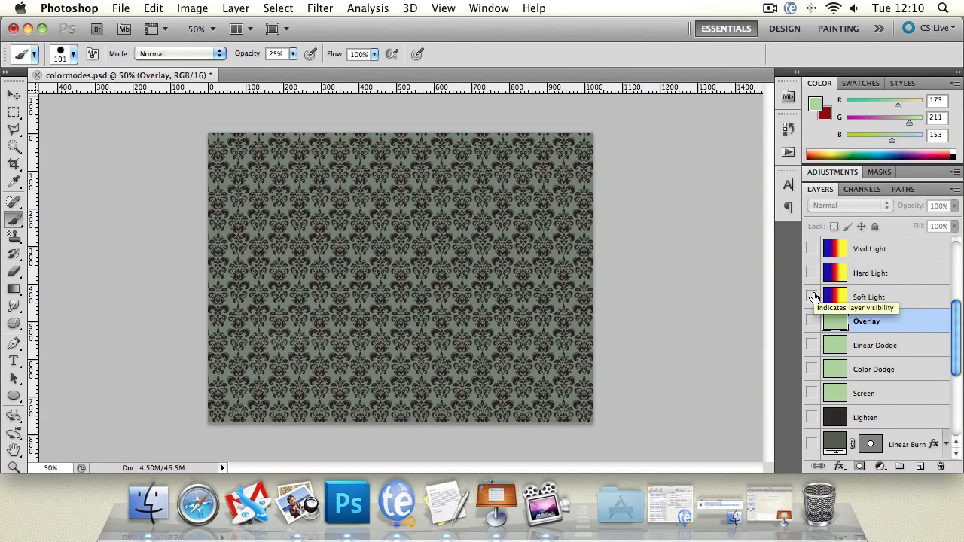
pyautogui.moveTo(960, 327); pyautogui.dragTo(959, 298)
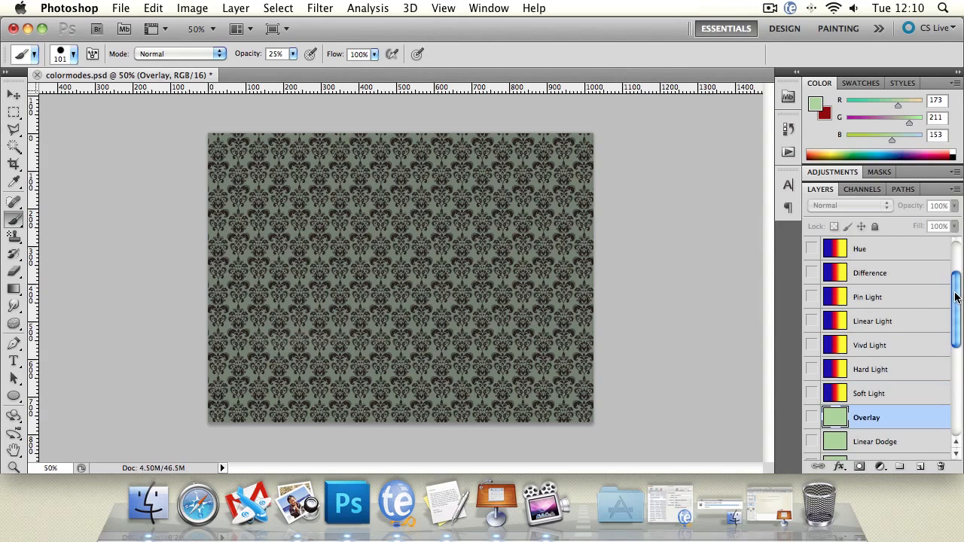
pyautogui.click(812, 392)
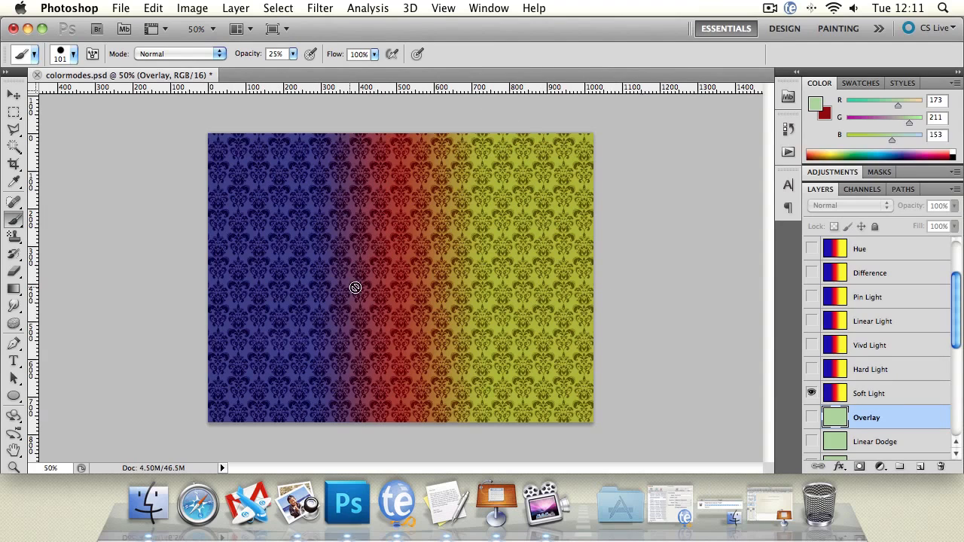
pyautogui.click(811, 393)
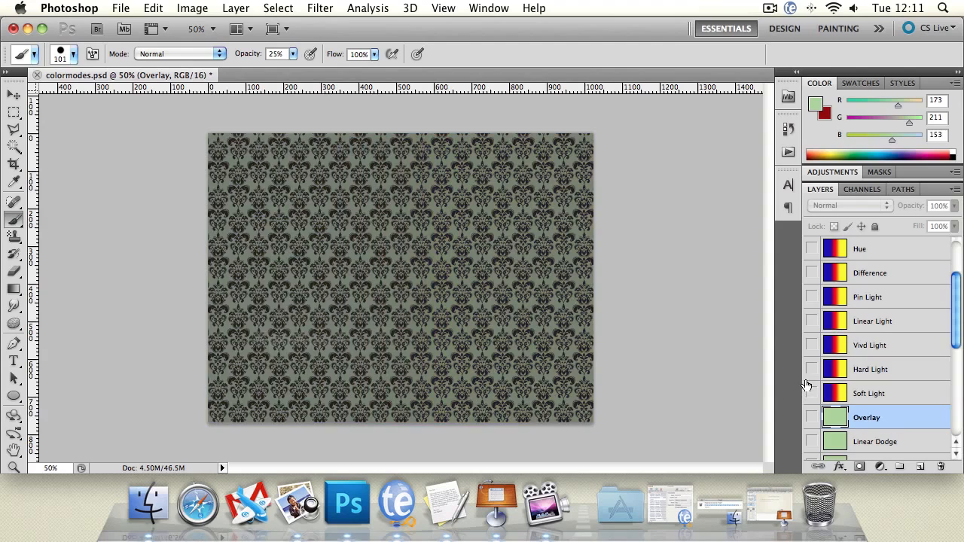
# Step: Show and select the Hard Light gradient layer to examine its effect over the pattern, and hide it again
pyautogui.click(811, 370)
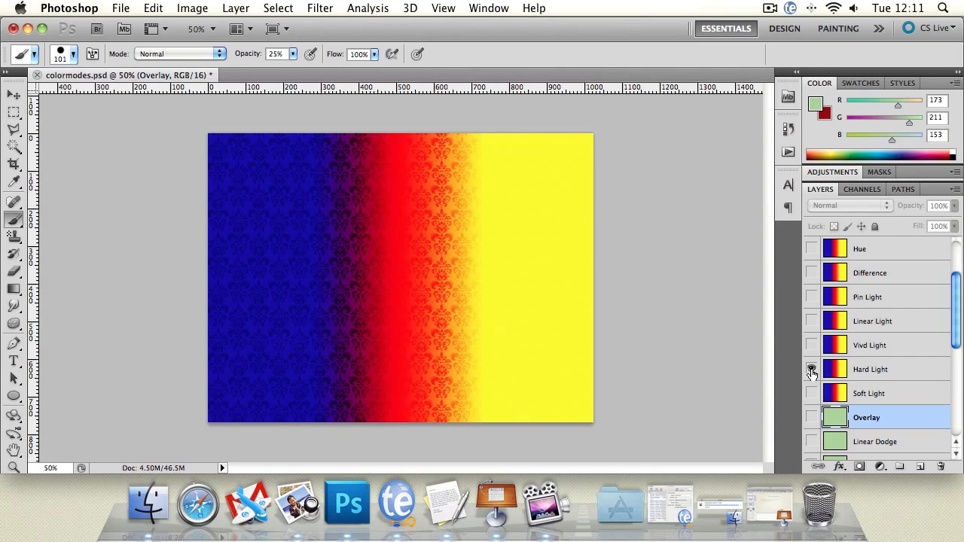
pyautogui.click(824, 372)
pyautogui.click(810, 370)
# Step: Show and select the Vivd Light layer, deselect it with the Move tool to examine the gradient unobstructed, and hide it
pyautogui.click(812, 346)
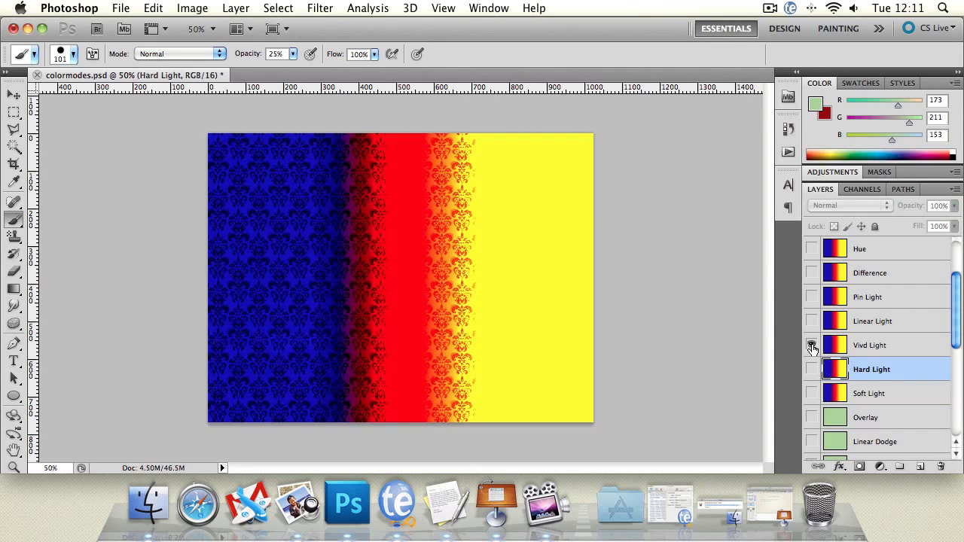
pyautogui.click(902, 344)
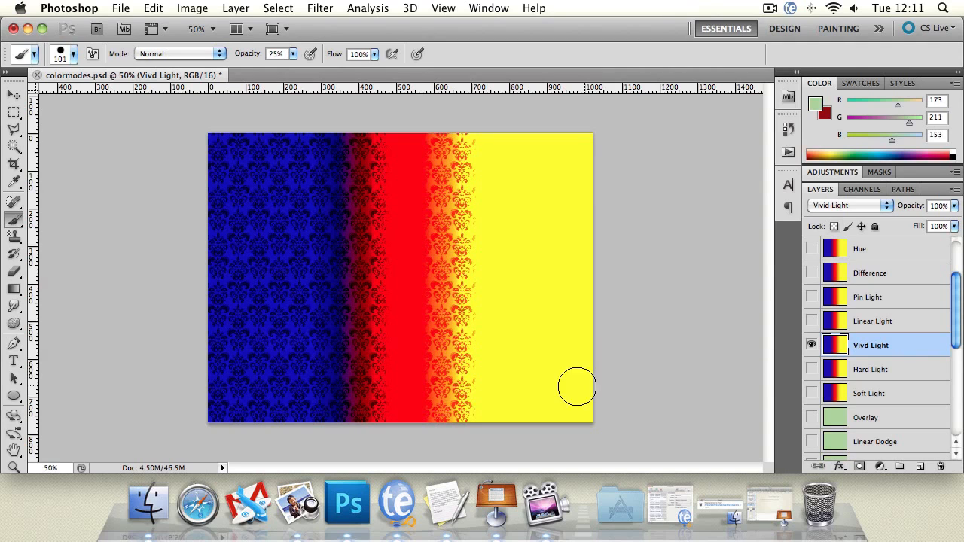
pyautogui.click(14, 95)
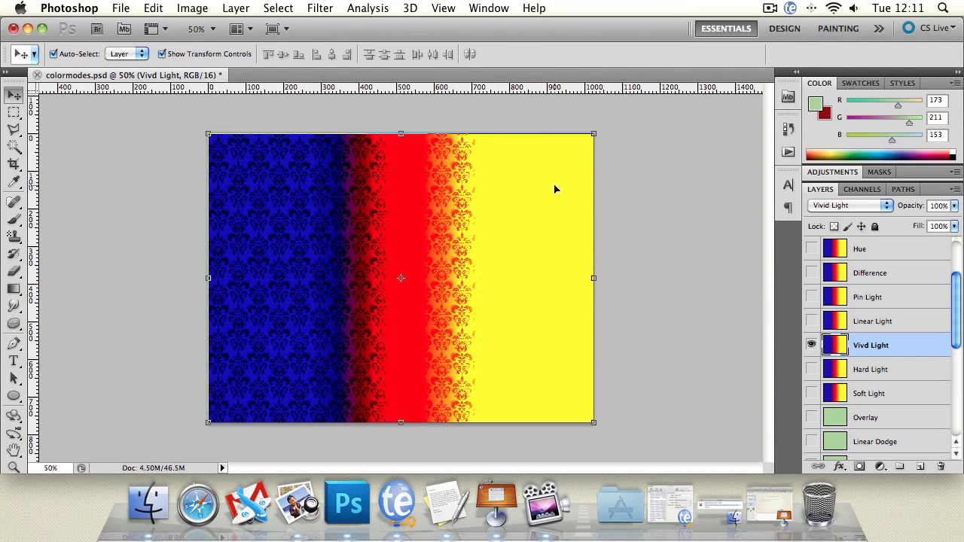
pyautogui.click(645, 239)
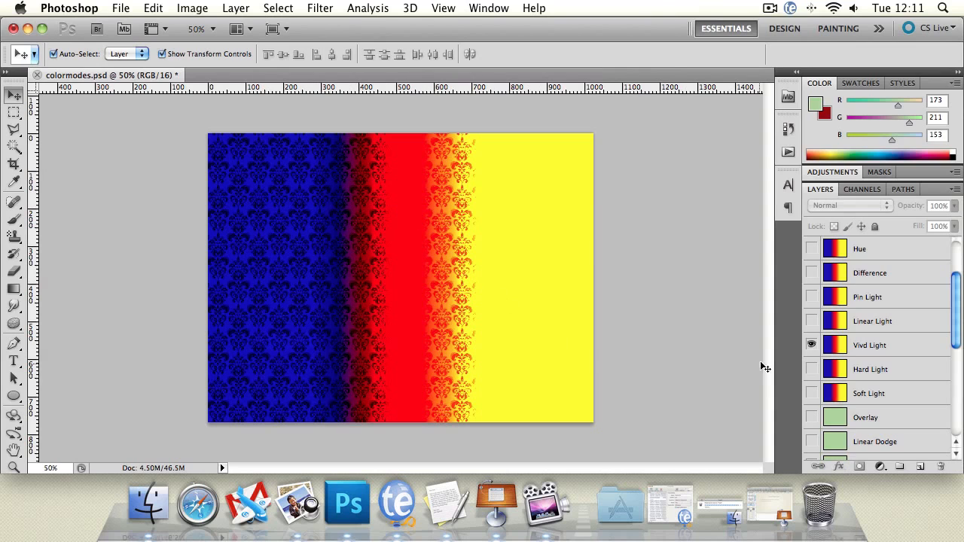
pyautogui.click(811, 345)
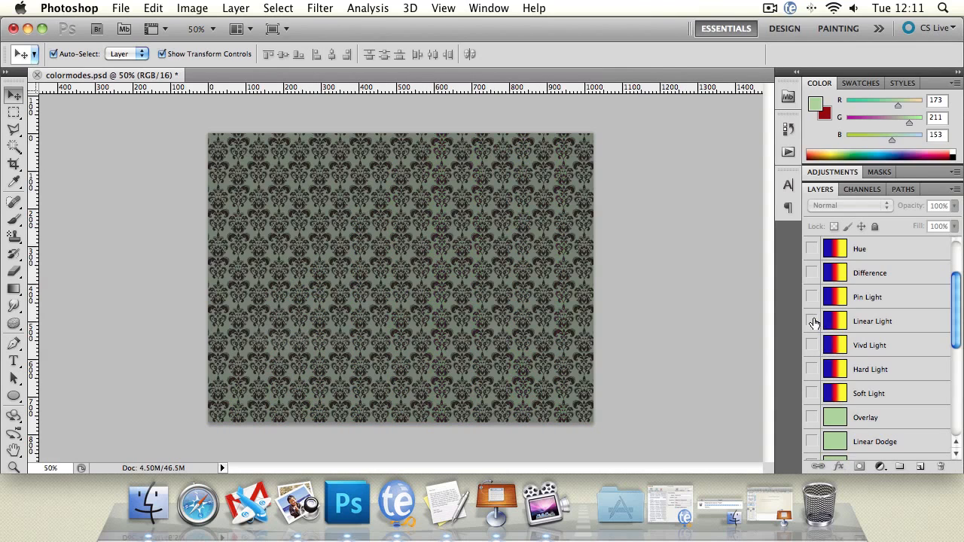
# Step: Show the Linear Light layer to examine its effect, and replace it with the Pin Light layer for comparison
pyautogui.click(811, 321)
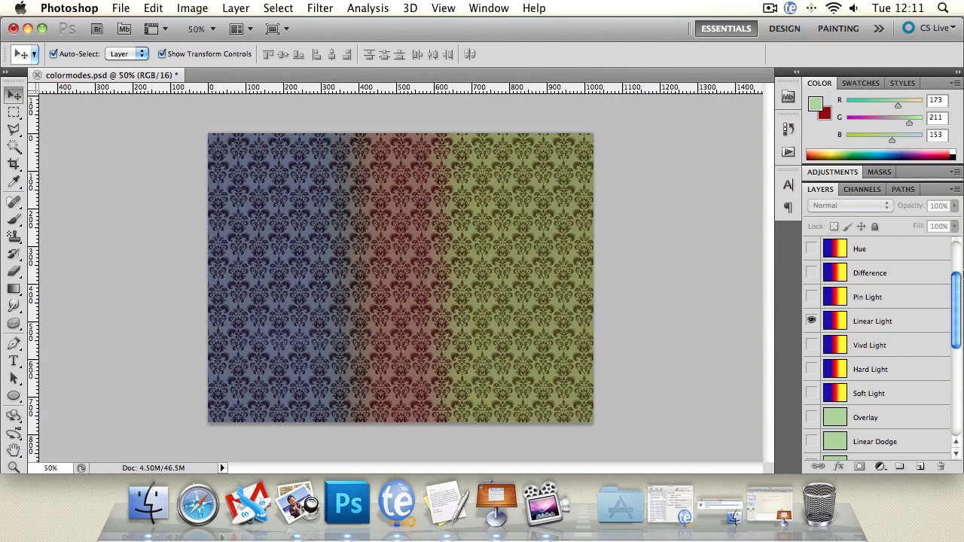
pyautogui.moveTo(955, 282); pyautogui.dragTo(951, 384)
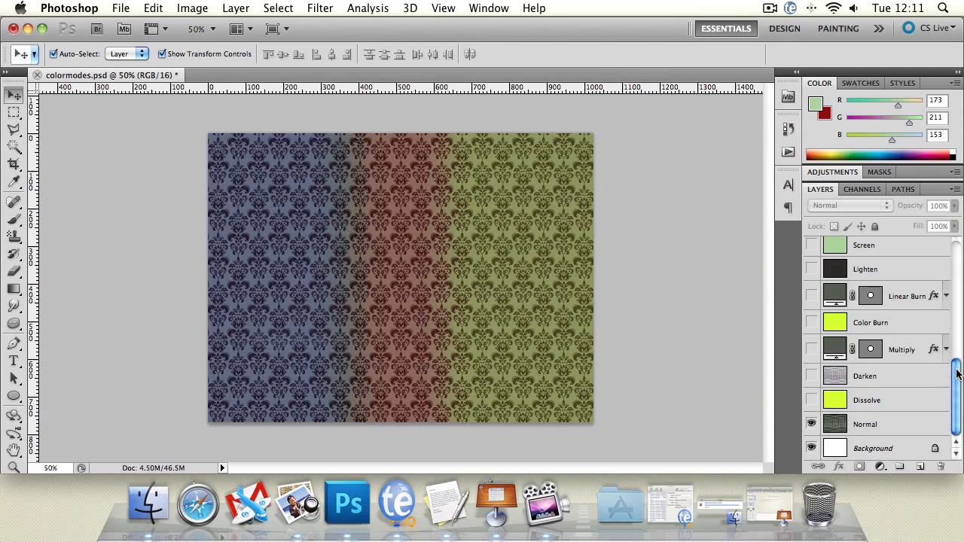
pyautogui.moveTo(956, 372); pyautogui.dragTo(954, 278)
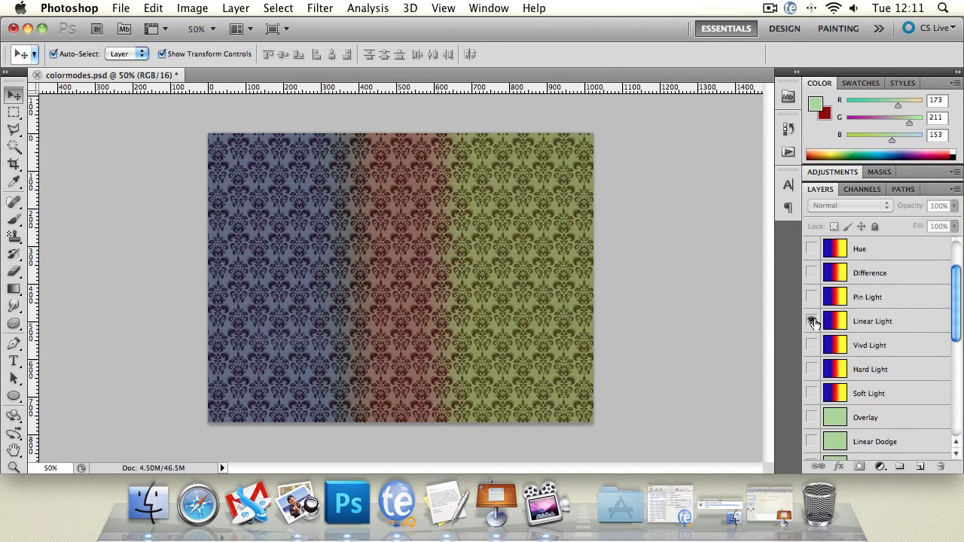
pyautogui.click(813, 322)
pyautogui.click(812, 298)
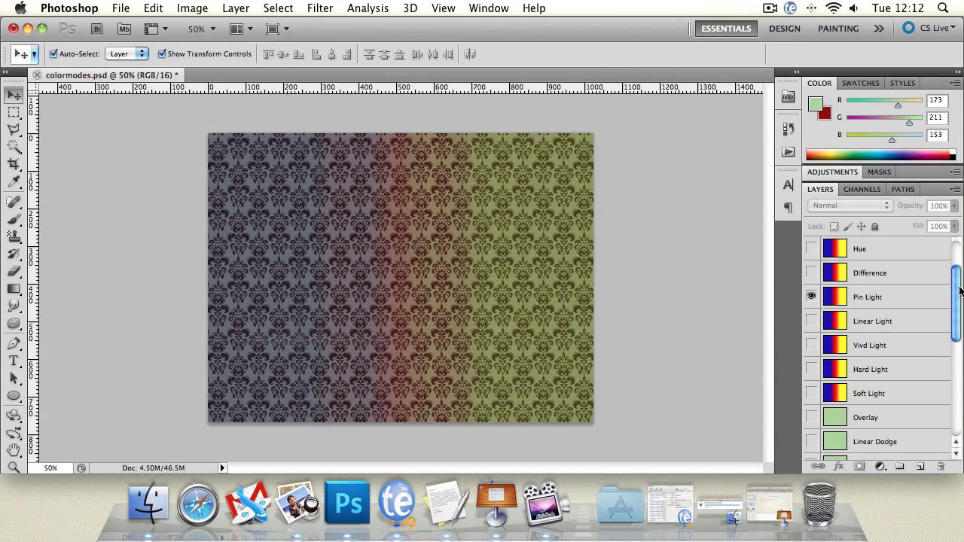
# Step: Toggle the Difference layer's visibility to examine its effect over the pattern, leaving it hidden
pyautogui.scroll(3, 826, 308)
pyautogui.click(812, 369)
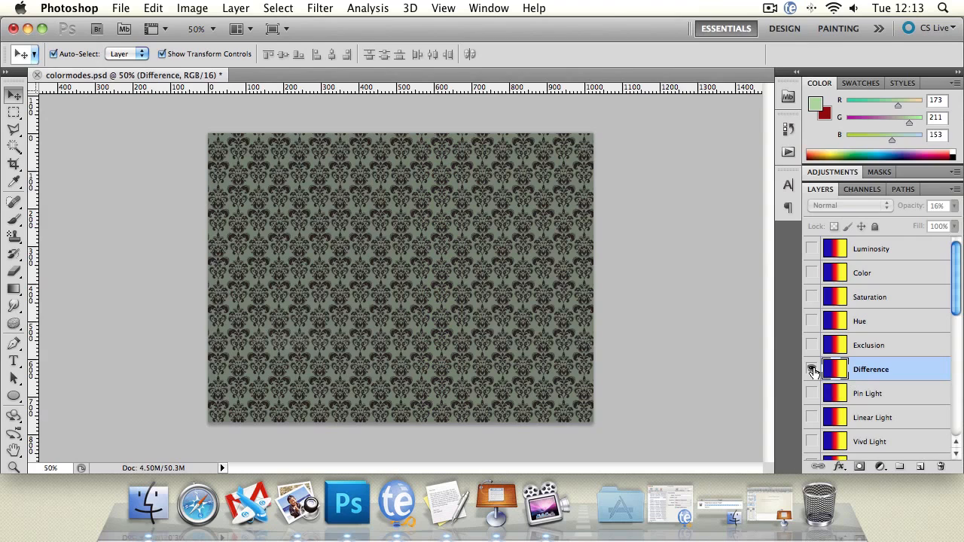
pyautogui.click(812, 369)
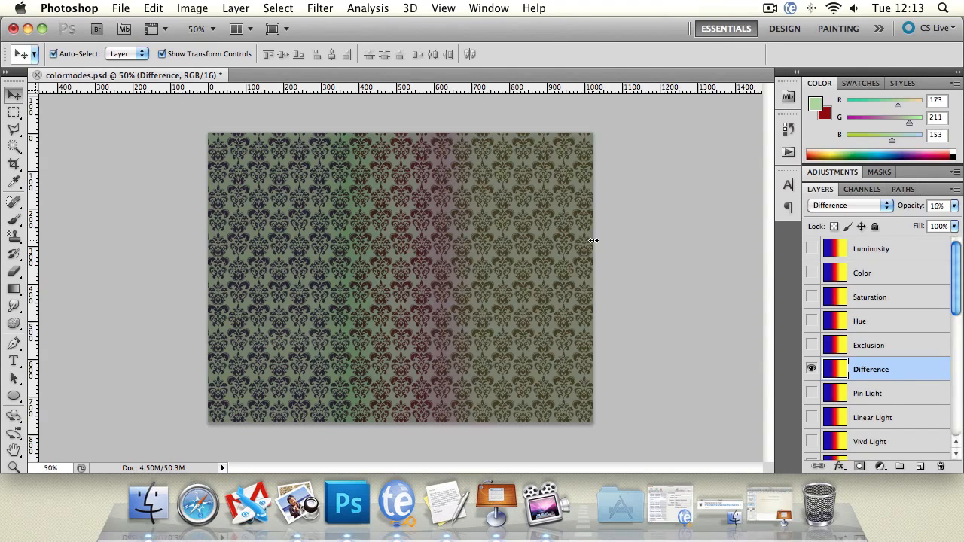
pyautogui.click(811, 369)
# Step: Toggle the Exclusion layer's visibility to examine its effect over the pattern, leaving it hidden
pyautogui.click(812, 348)
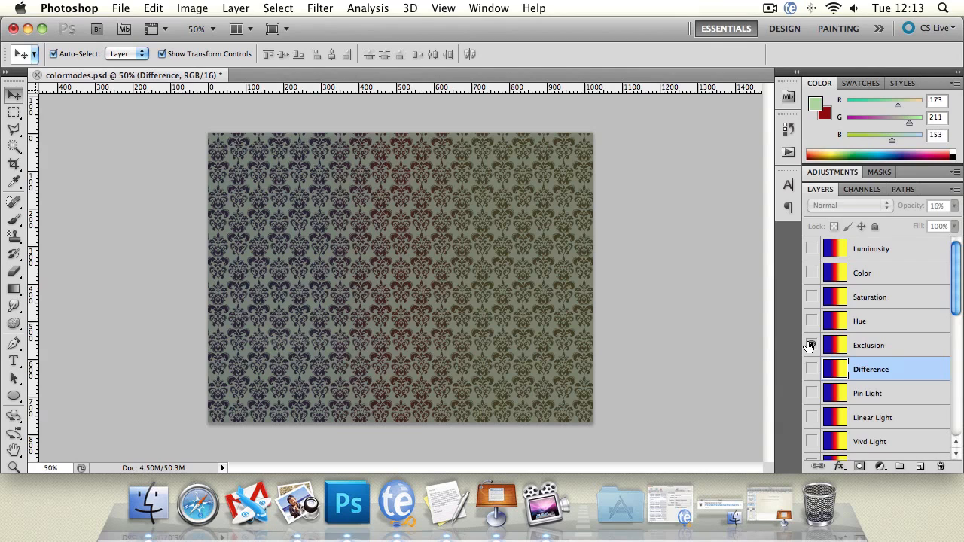
pyautogui.click(810, 346)
pyautogui.click(810, 345)
# Step: Select and show the Hue layer to examine its effect over the pattern, and hide it again
pyautogui.click(890, 323)
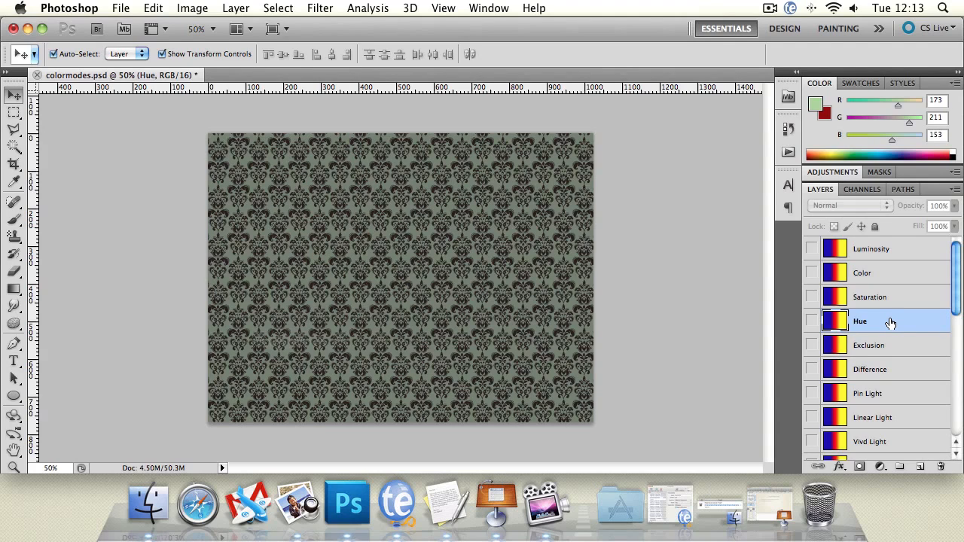
pyautogui.click(811, 321)
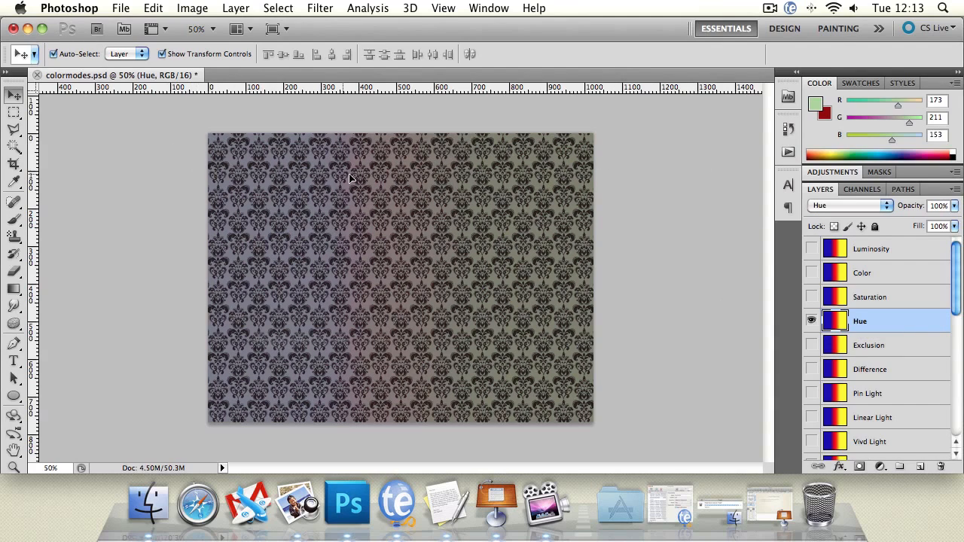
pyautogui.click(811, 321)
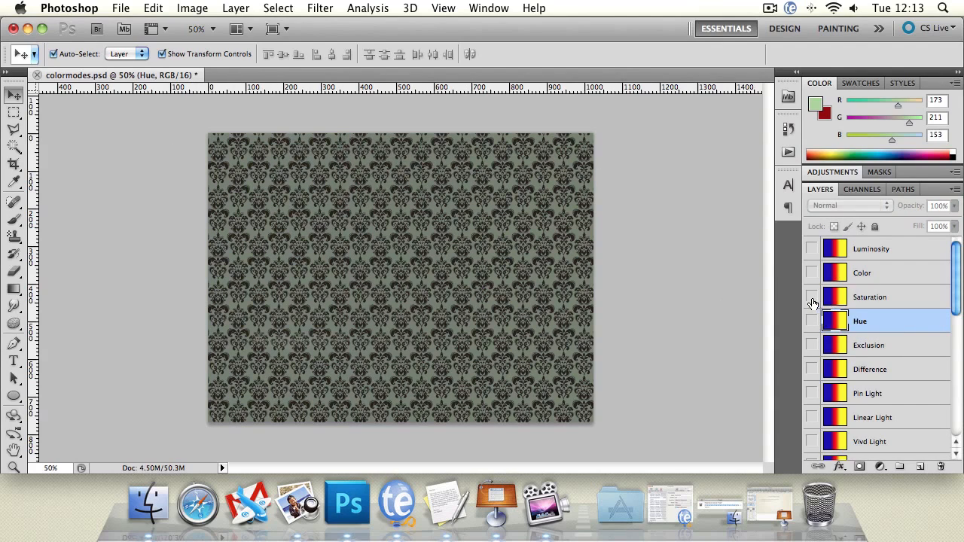
# Step: Show and hide the Saturation and Color layers in turn to examine their effects over the pattern
pyautogui.click(811, 297)
pyautogui.click(810, 299)
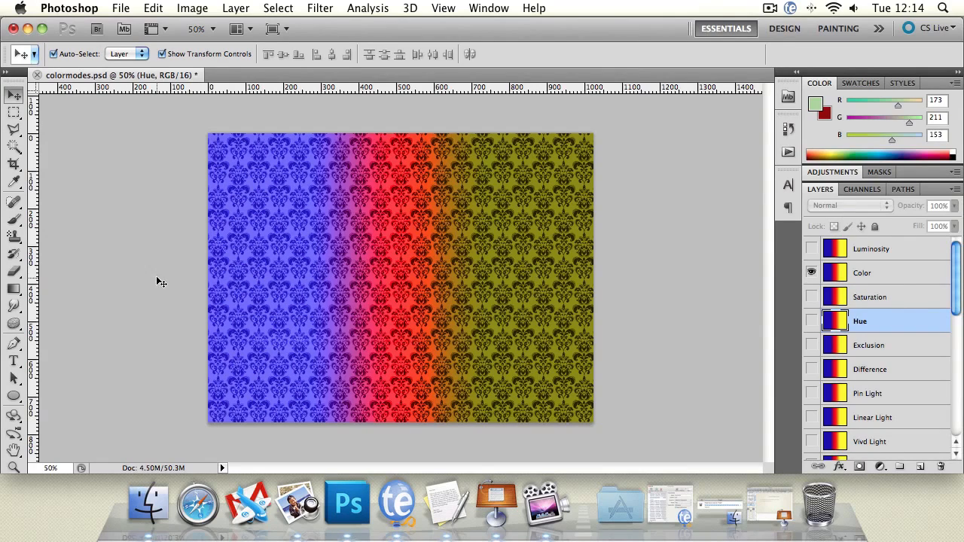
pyautogui.click(812, 273)
# Step: Show and select the Luminosity layer to examine its effect over the pattern, and hide it again
pyautogui.click(811, 249)
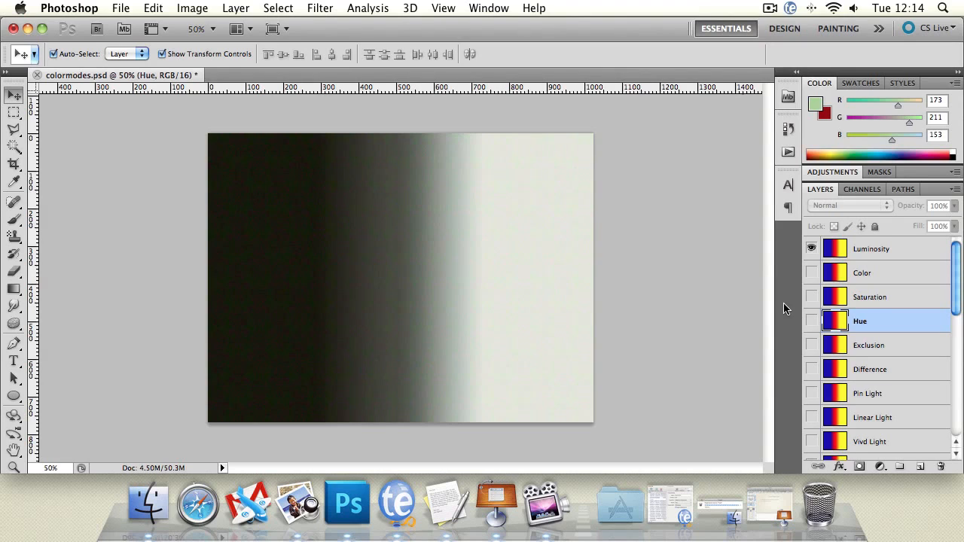
pyautogui.click(920, 251)
pyautogui.moveTo(960, 261); pyautogui.dragTo(957, 214)
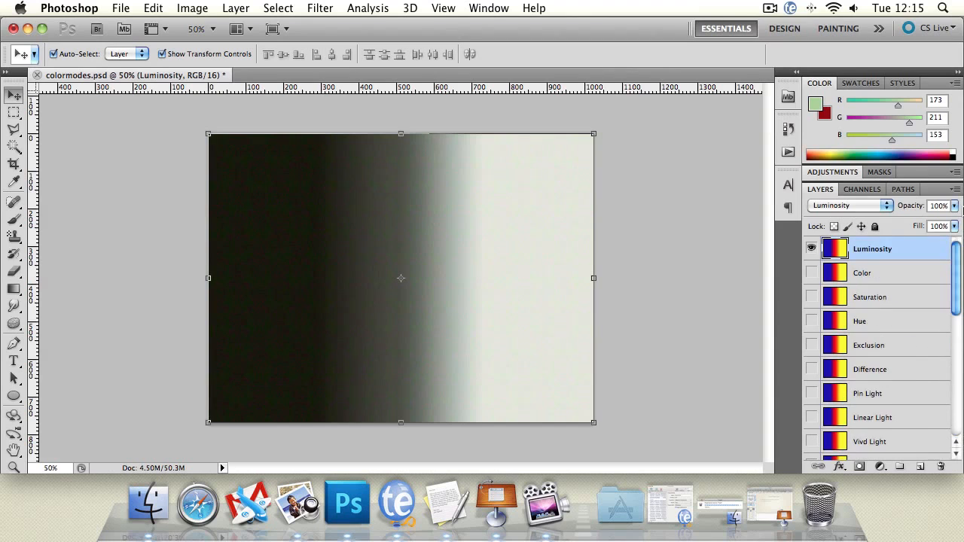
pyautogui.click(810, 249)
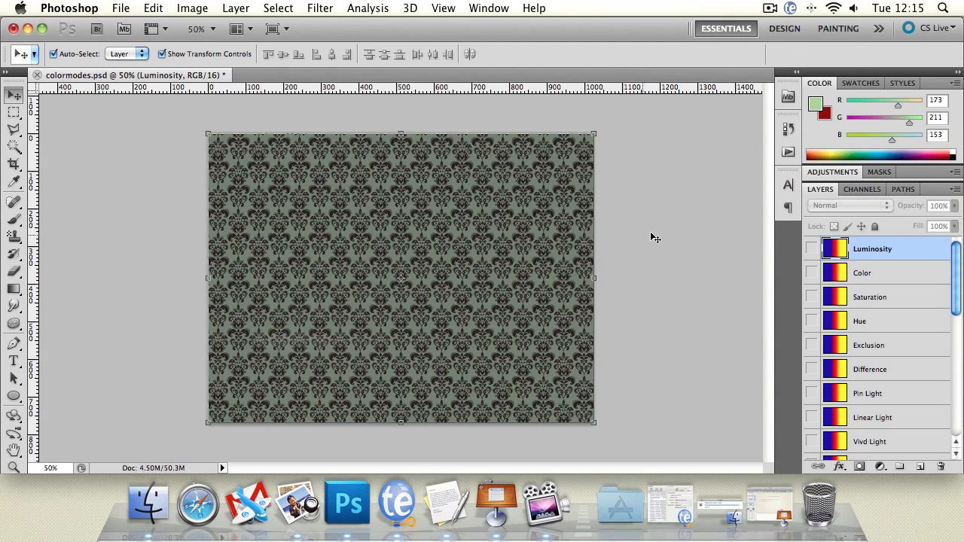
# Step: Create a new 1024 × 768 pixel RGB document at 72 pixels/inch, 16 bit, with a white background
pyautogui.moveTo(959, 279)
pyautogui.mouseDown()
pyautogui.moveTo(956, 399)
pyautogui.moveTo(959, 292)
pyautogui.mouseUp()
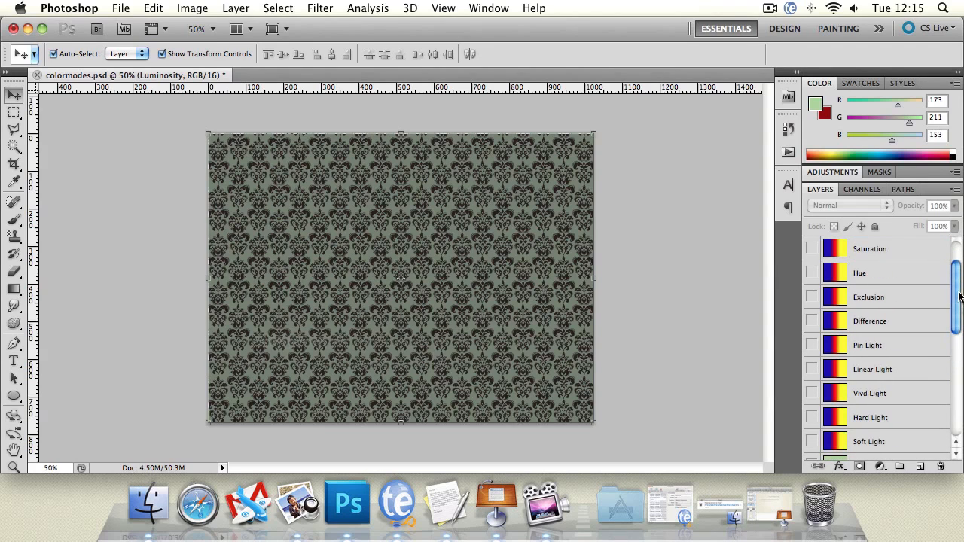
pyautogui.click(120, 9)
pyautogui.click(127, 29)
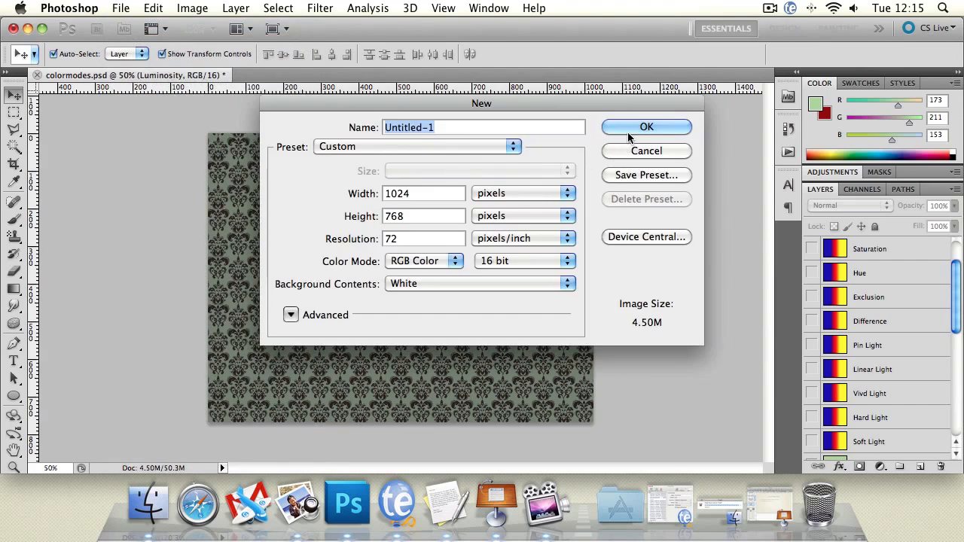
pyautogui.click(628, 130)
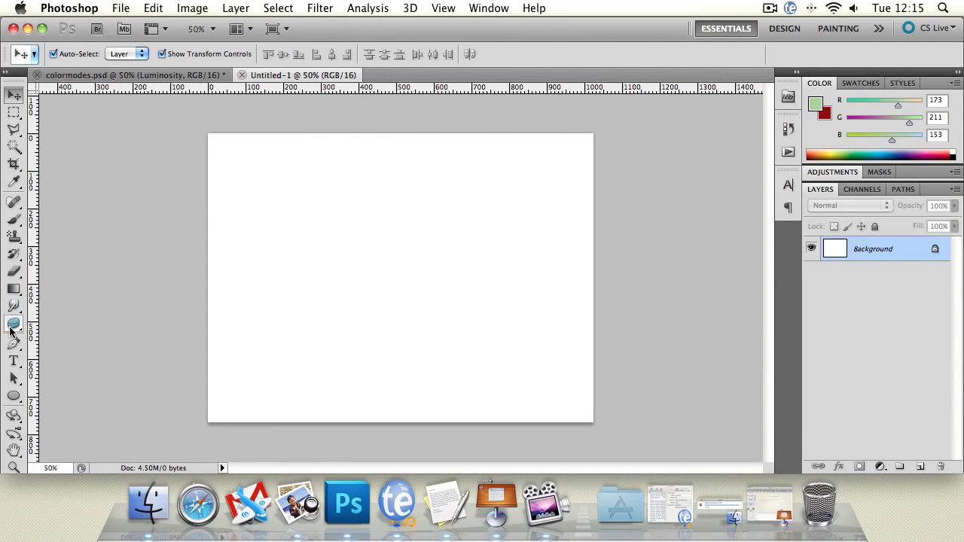
# Step: Draw a rounded rectangle about 590 × 490 px near the middle of the canvas and nudge it slightly toward the upper left
pyautogui.click(13, 396)
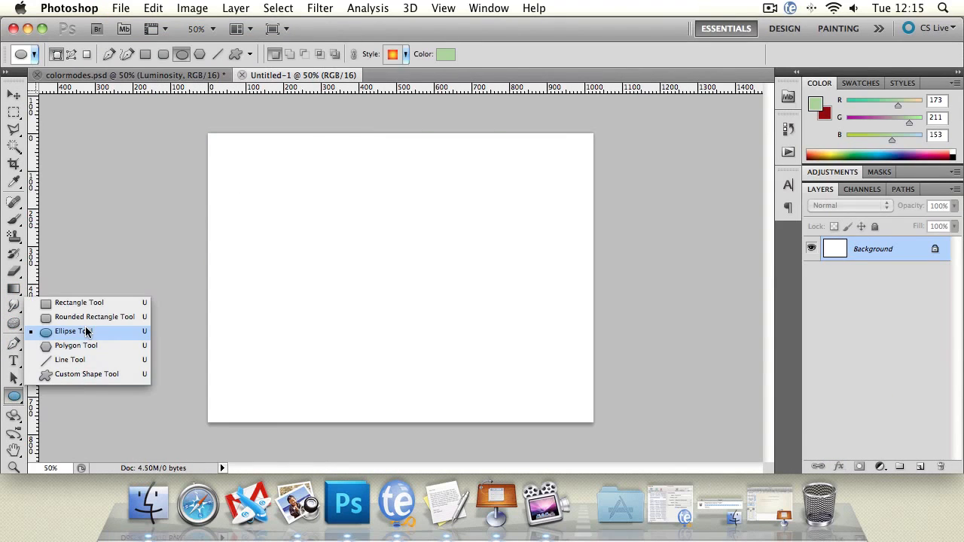
pyautogui.click(86, 318)
pyautogui.moveTo(286, 191); pyautogui.dragTo(509, 377)
pyautogui.click(13, 95)
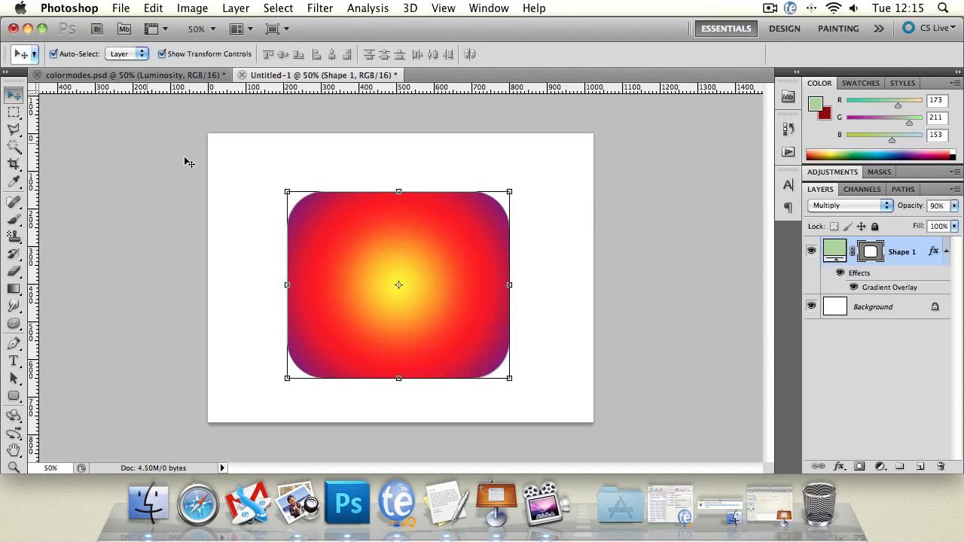
pyautogui.click(396, 234)
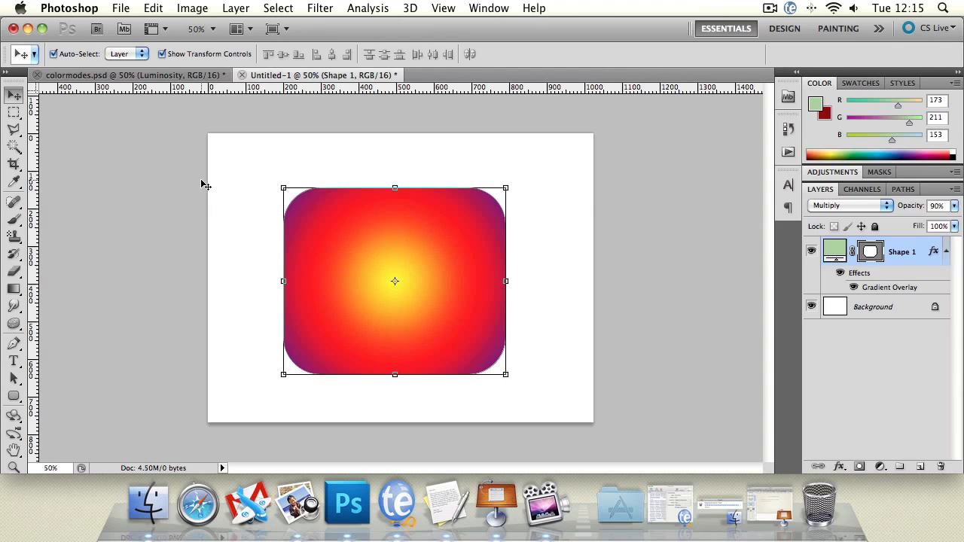
pyautogui.click(402, 232)
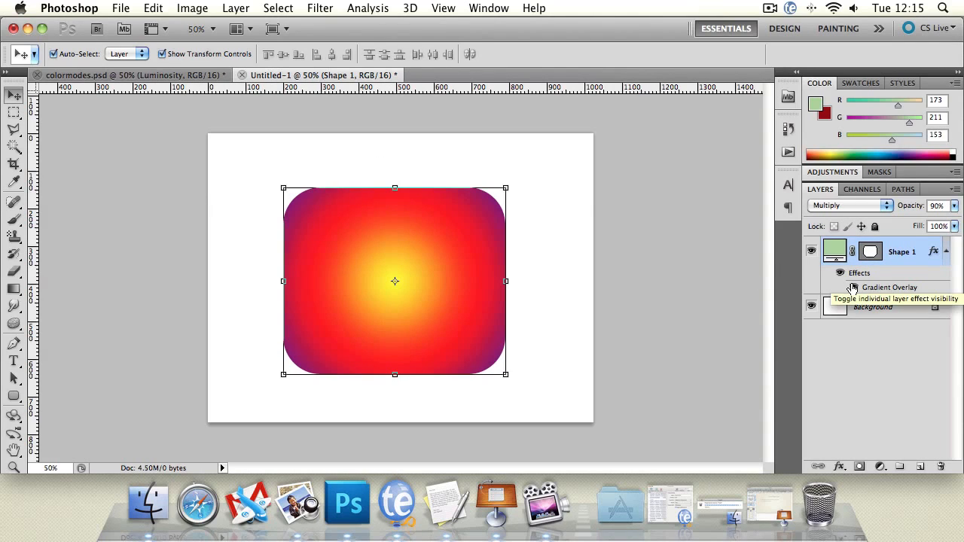
# Step: Set the rounded rectangle layer's blend mode to Normal and raise its opacity to 100% in the layer style's blending options
pyautogui.click(848, 205)
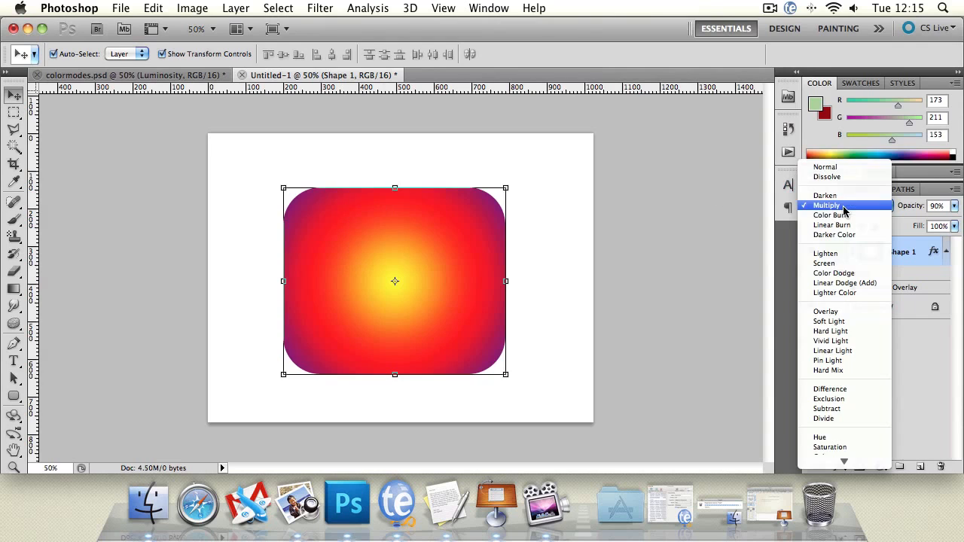
pyautogui.click(841, 168)
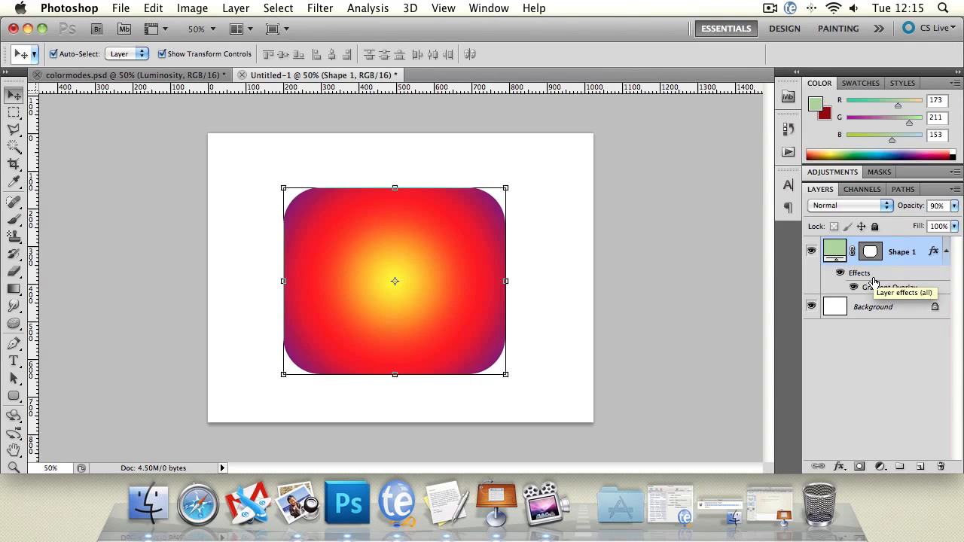
pyautogui.doubleClick(901, 250)
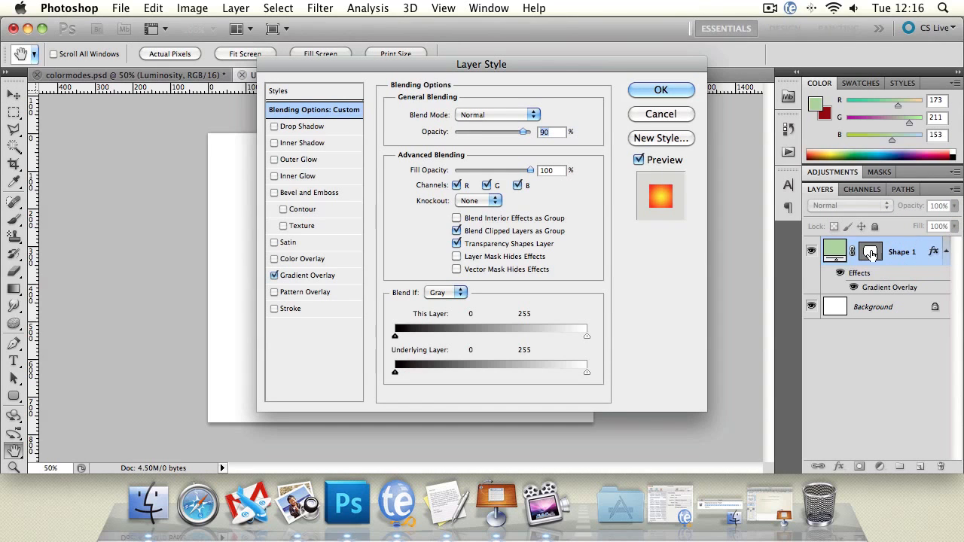
pyautogui.moveTo(520, 68); pyautogui.dragTo(427, 93)
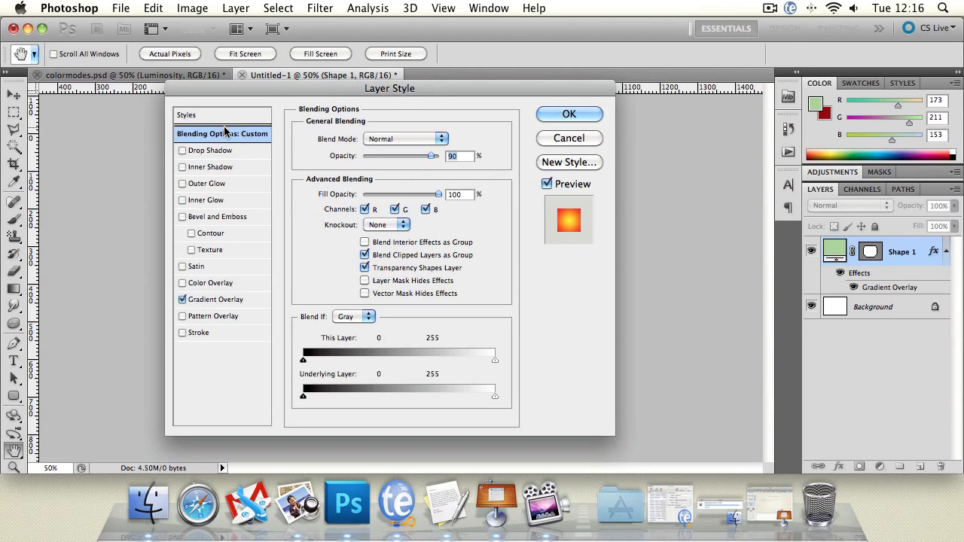
pyautogui.moveTo(431, 155); pyautogui.dragTo(445, 154)
pyautogui.moveTo(412, 88); pyautogui.dragTo(770, 75)
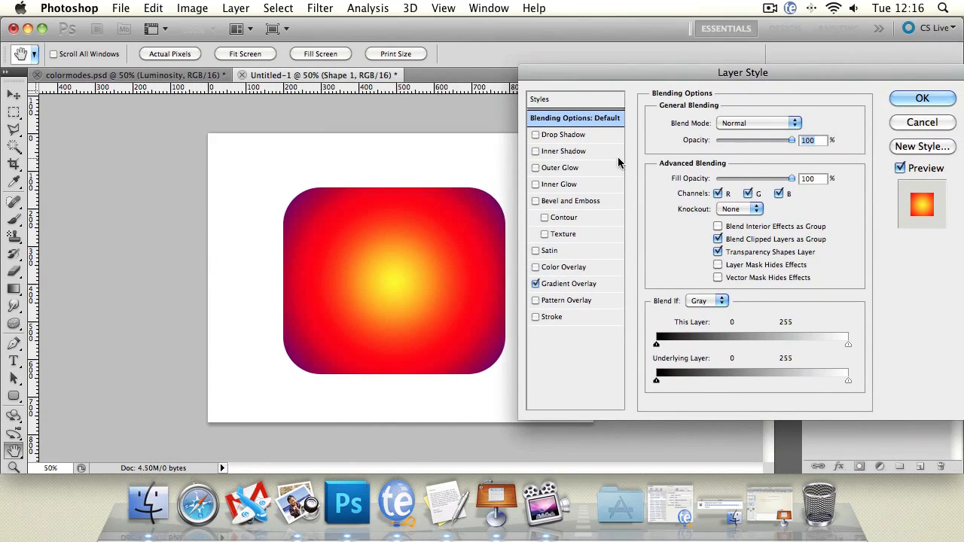
# Step: Add a Drop Shadow to the rounded rectangle and turn off its Gradient Overlay
pyautogui.click(552, 136)
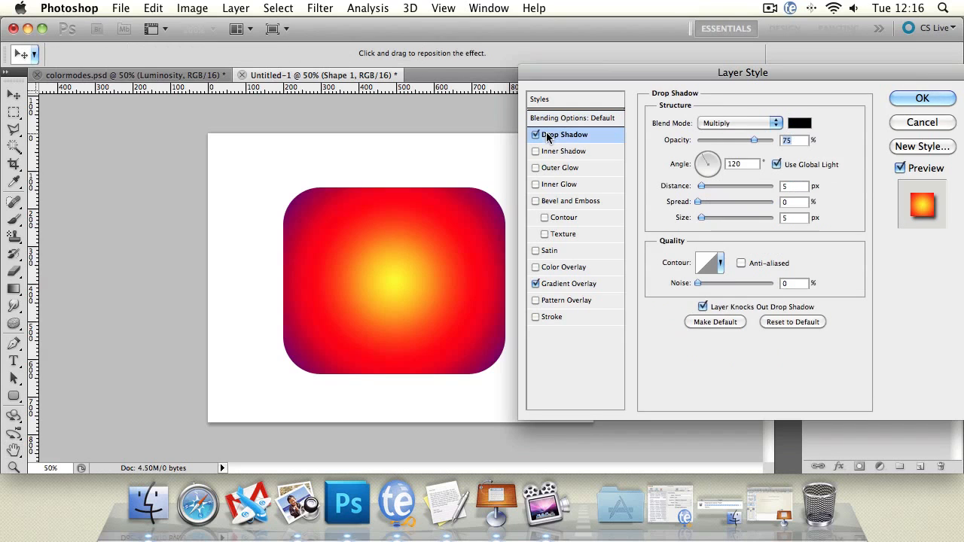
pyautogui.click(535, 283)
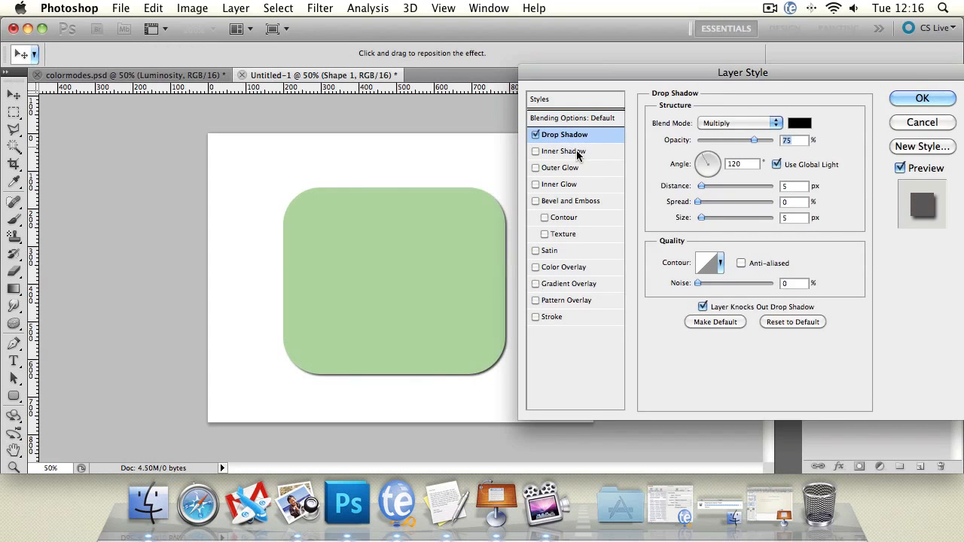
pyautogui.moveTo(593, 76); pyautogui.dragTo(615, 61)
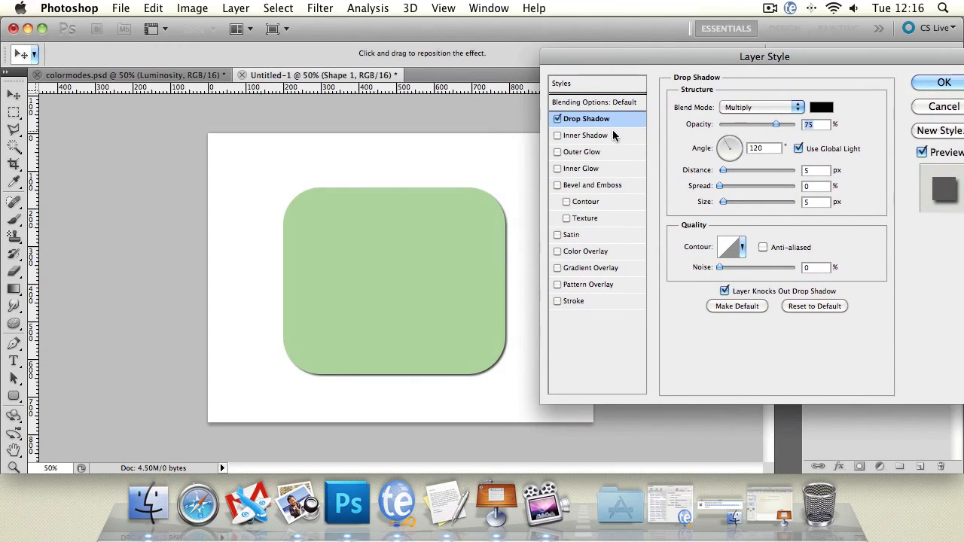
# Step: Set the Drop Shadow to Normal mode with 175° angle, 22 px distance, 13% spread, 32 px size and 37% noise
pyautogui.click(758, 107)
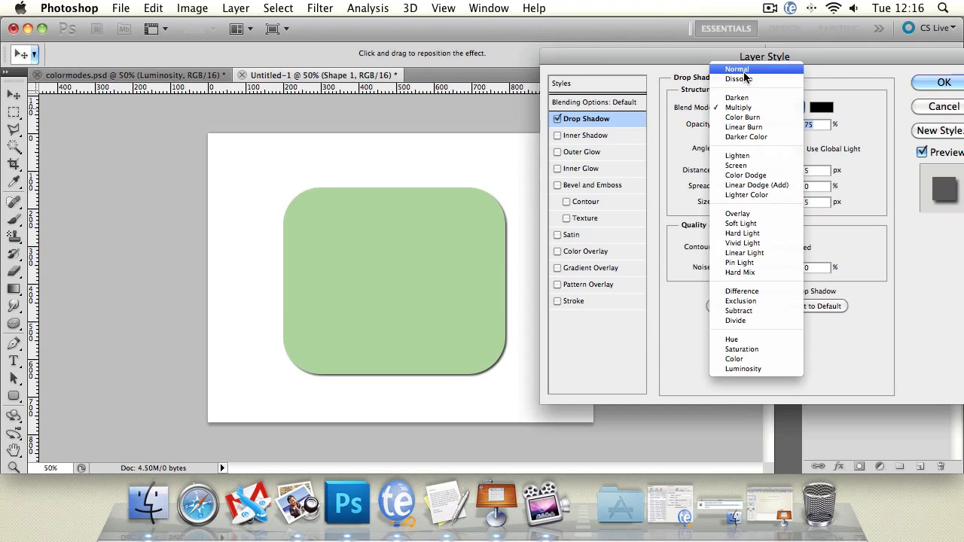
pyautogui.click(743, 72)
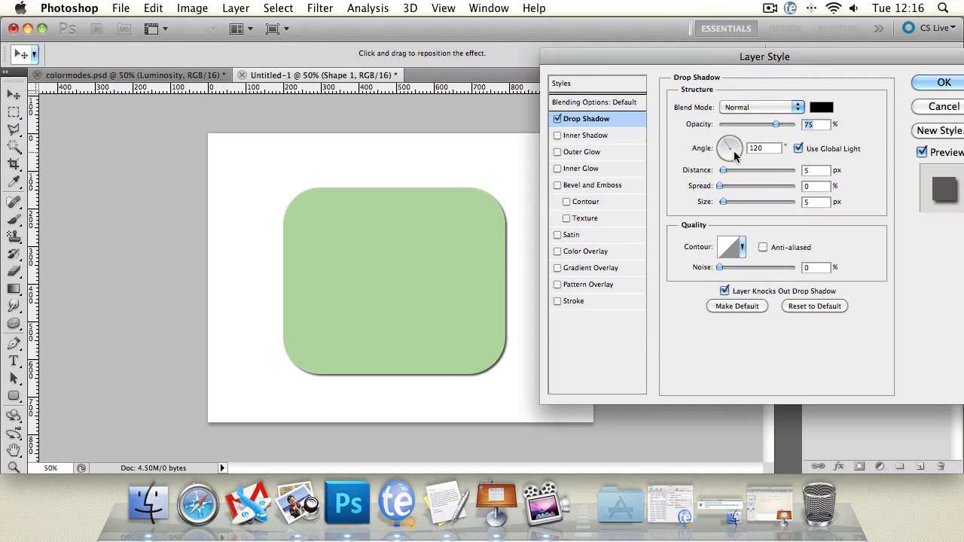
pyautogui.moveTo(725, 172); pyautogui.dragTo(729, 204)
pyautogui.moveTo(727, 150); pyautogui.dragTo(722, 149)
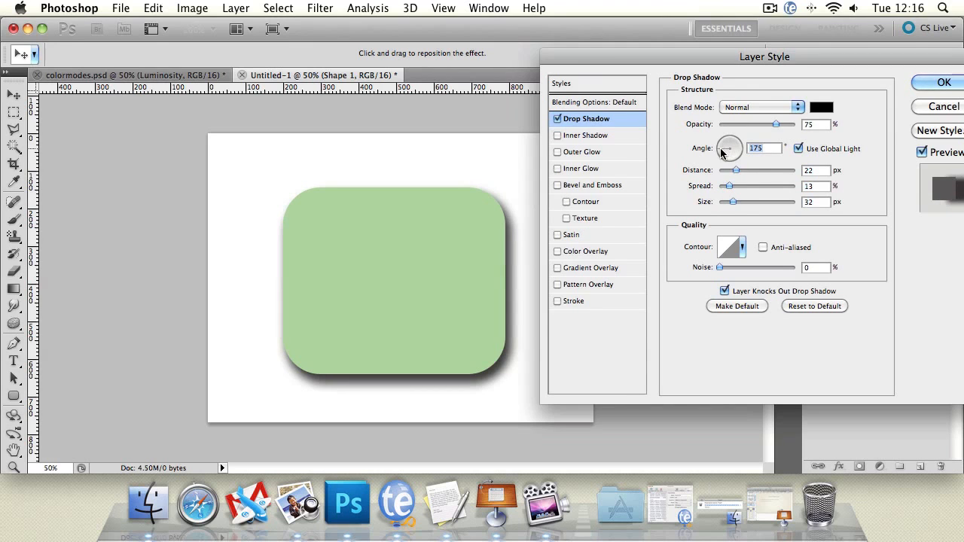
pyautogui.moveTo(719, 267); pyautogui.dragTo(748, 268)
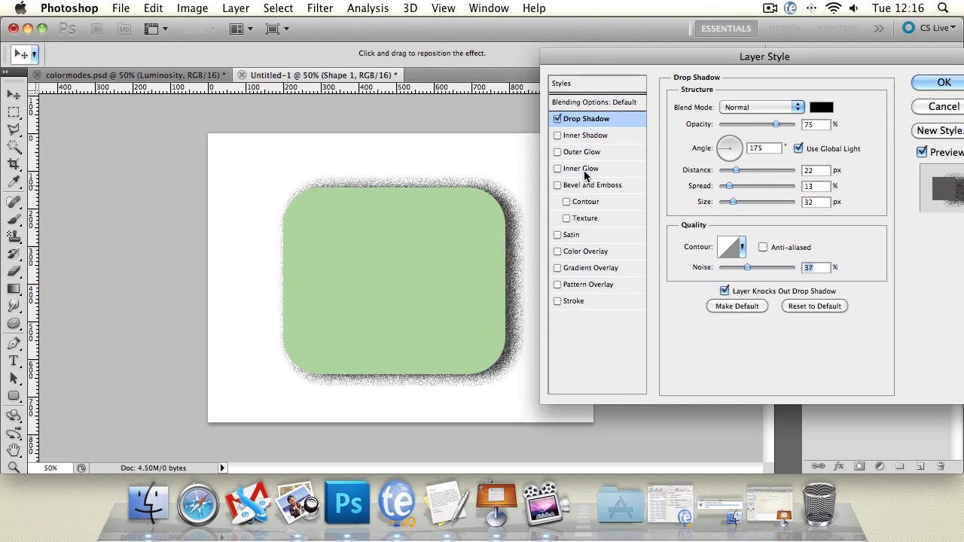
# Step: Replace the Drop Shadow with an Inner Shadow in Normal mode, with a 25 px distance and 147° angle
pyautogui.click(557, 119)
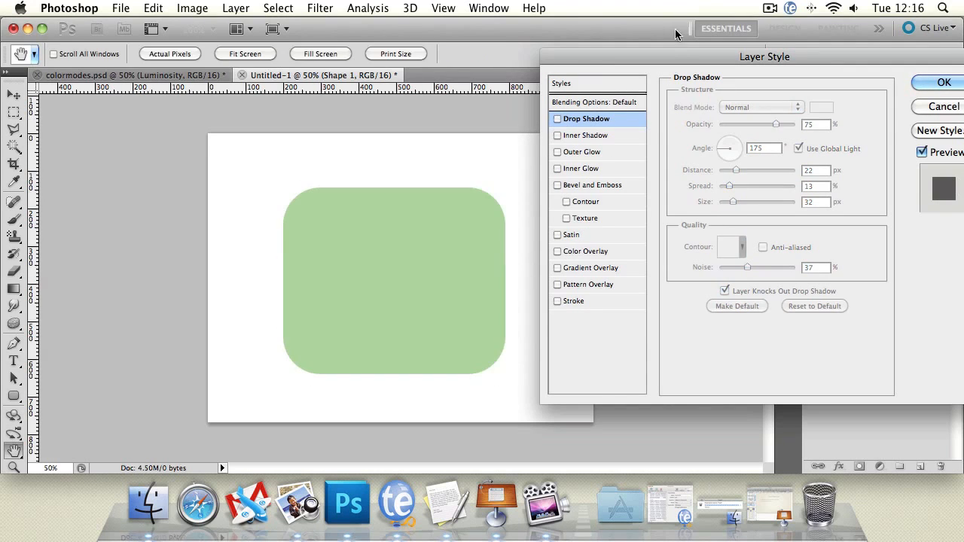
pyautogui.click(587, 136)
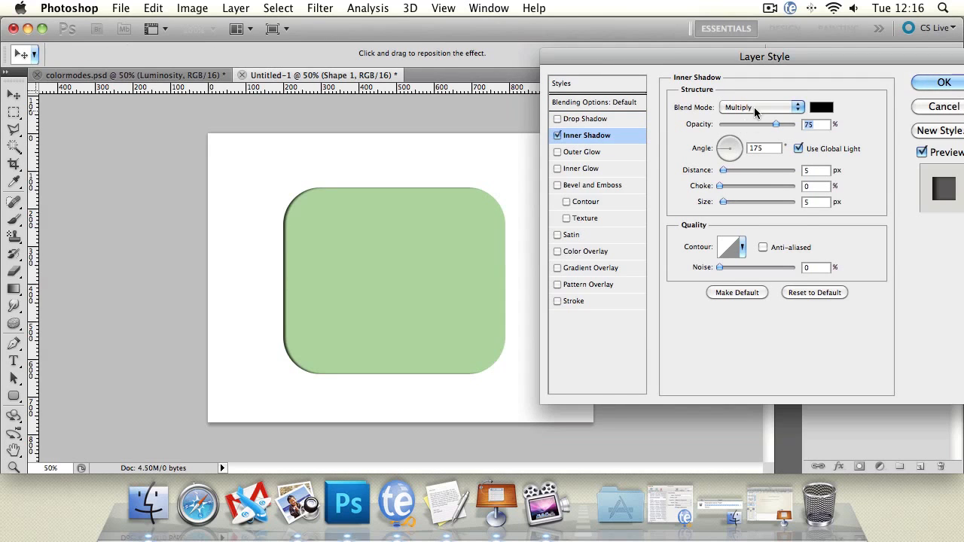
pyautogui.click(754, 106)
pyautogui.click(762, 68)
pyautogui.moveTo(723, 170); pyautogui.dragTo(719, 144)
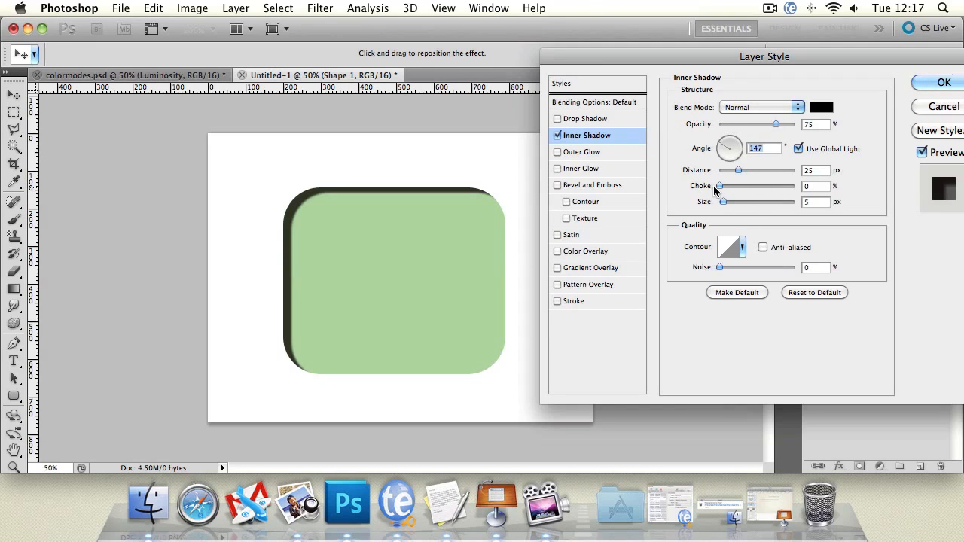
# Step: Give the Inner Shadow 100% choke, 35 px size and 2 px distance, and set its angle to -151° without global light
pyautogui.moveTo(720, 186); pyautogui.dragTo(841, 186)
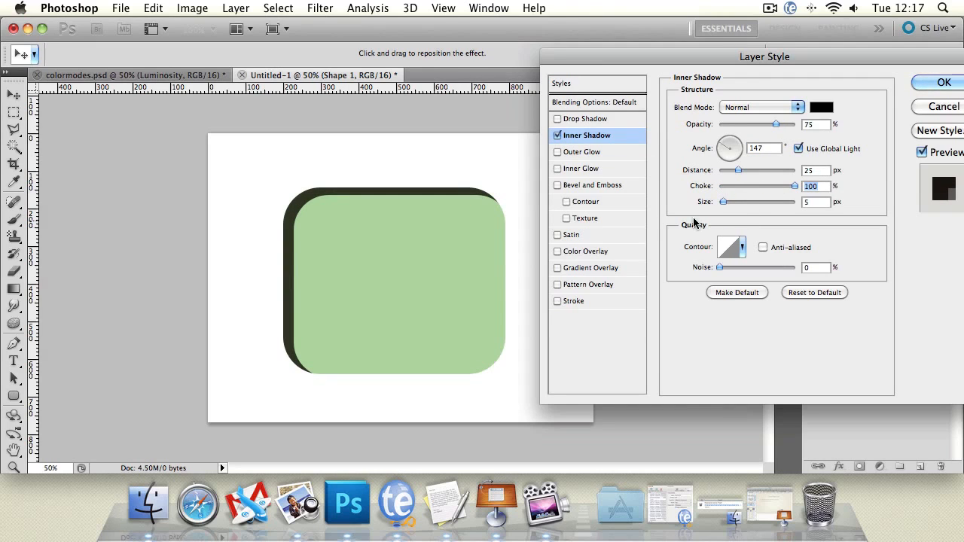
pyautogui.moveTo(722, 202); pyautogui.dragTo(725, 143)
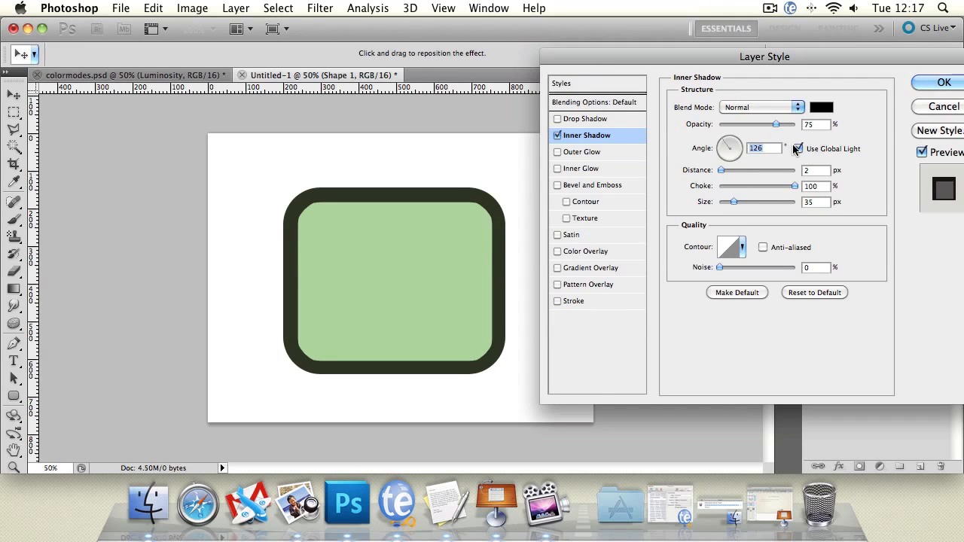
pyautogui.moveTo(751, 58); pyautogui.dragTo(676, 57)
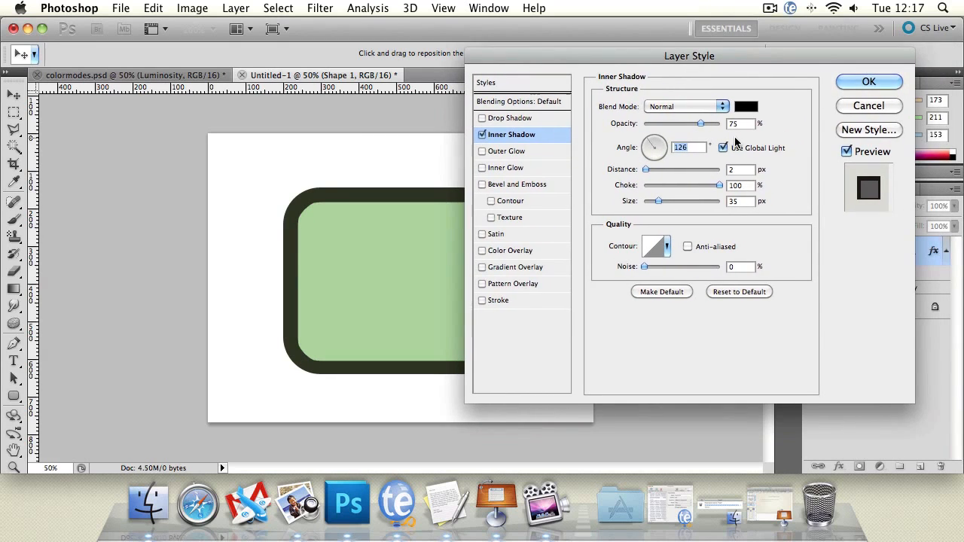
pyautogui.click(723, 147)
pyautogui.moveTo(644, 144); pyautogui.dragTo(640, 155)
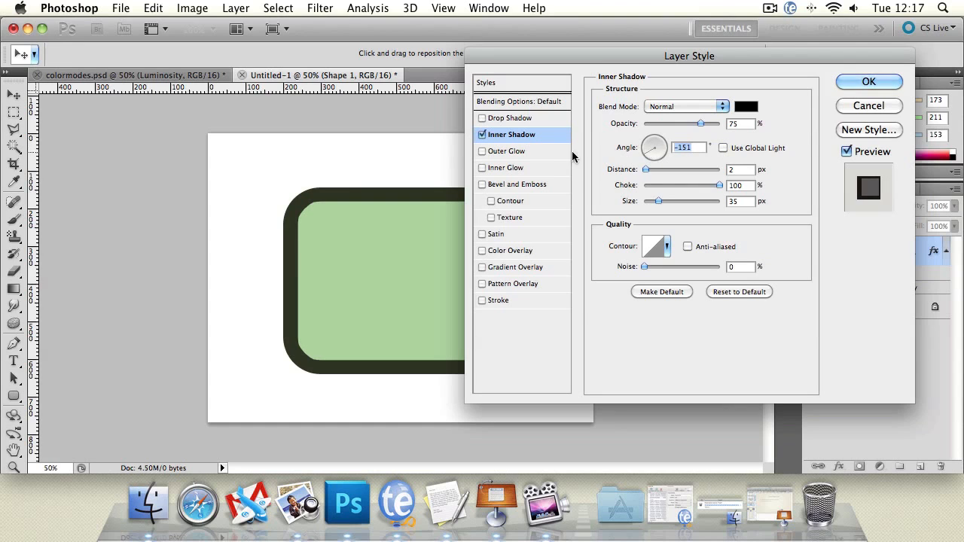
# Step: Re-enable the Drop Shadow, set the Inner Shadow's size to 8 px and distance to 19 px, and use global light at 119°
pyautogui.click(481, 117)
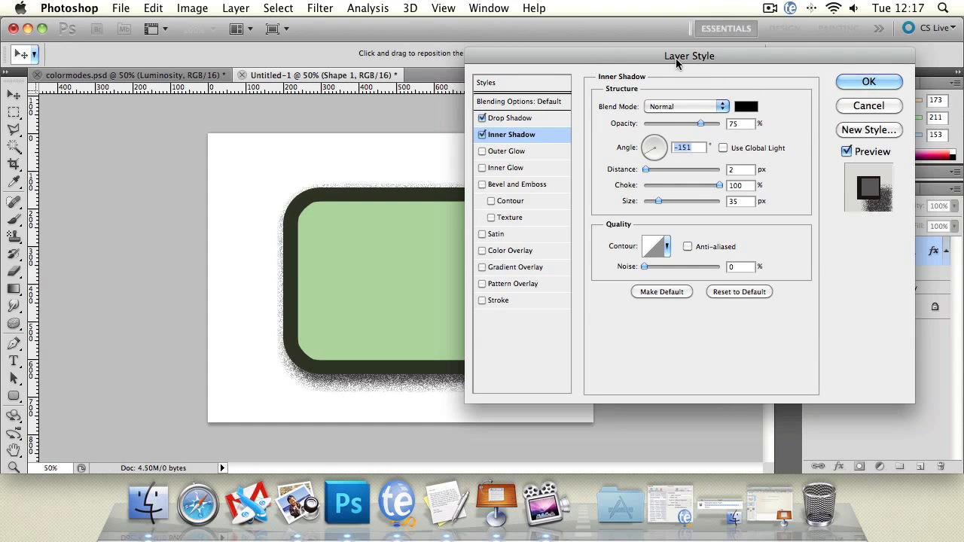
pyautogui.moveTo(676, 57); pyautogui.dragTo(811, 78)
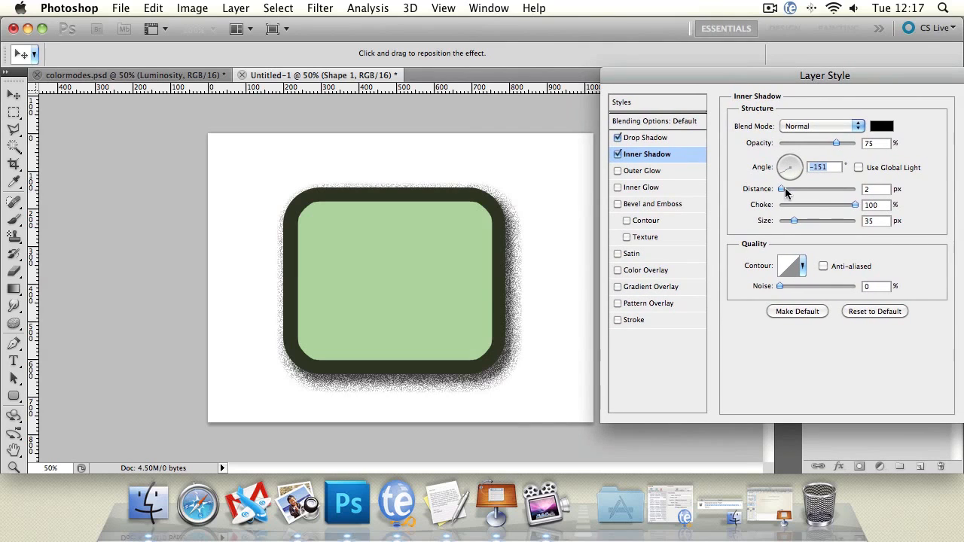
pyautogui.moveTo(794, 224); pyautogui.dragTo(785, 224)
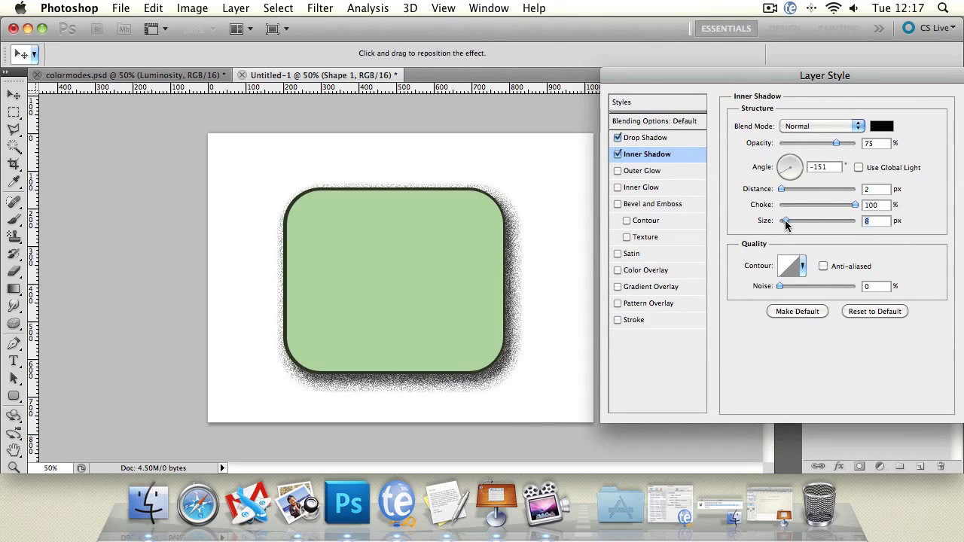
pyautogui.moveTo(782, 191); pyautogui.dragTo(794, 188)
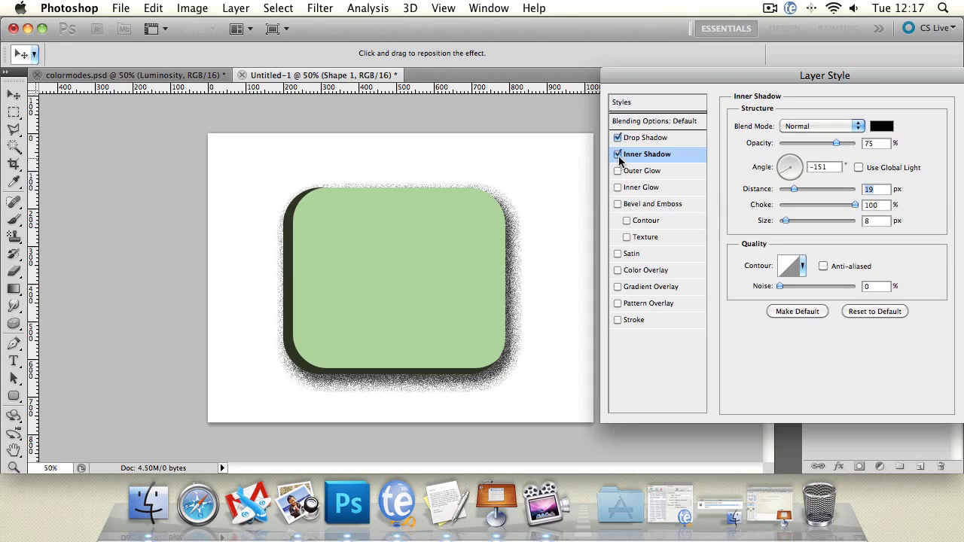
pyautogui.click(858, 168)
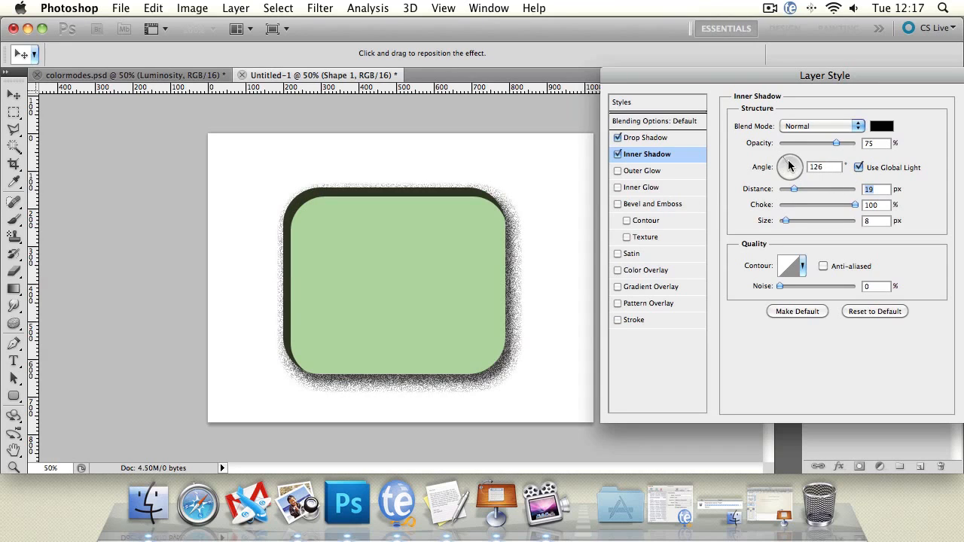
pyautogui.moveTo(789, 166)
pyautogui.mouseDown()
pyautogui.moveTo(786, 178)
pyautogui.moveTo(781, 156)
pyautogui.mouseUp()
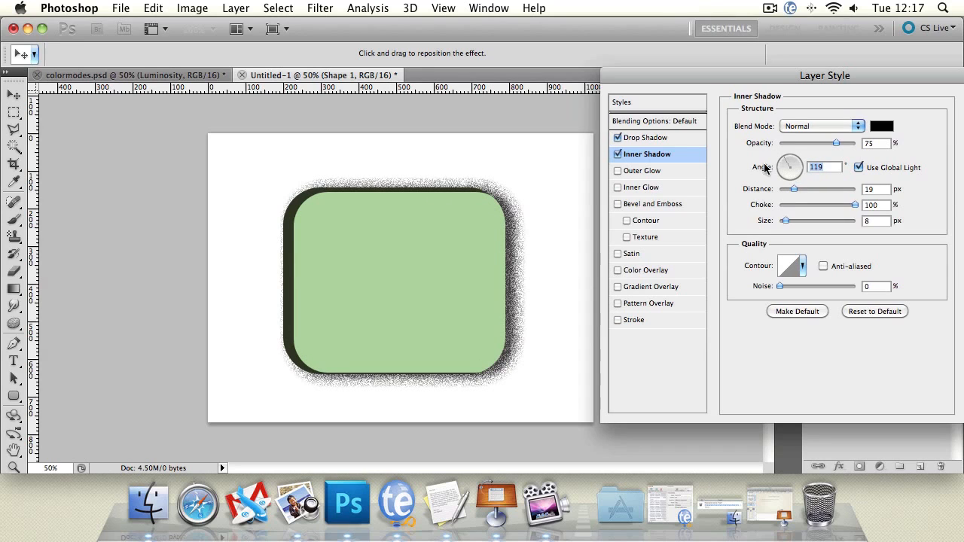
# Step: Replace both shadows with an Outer Glow in Normal mode and 73 px in size
pyautogui.click(616, 154)
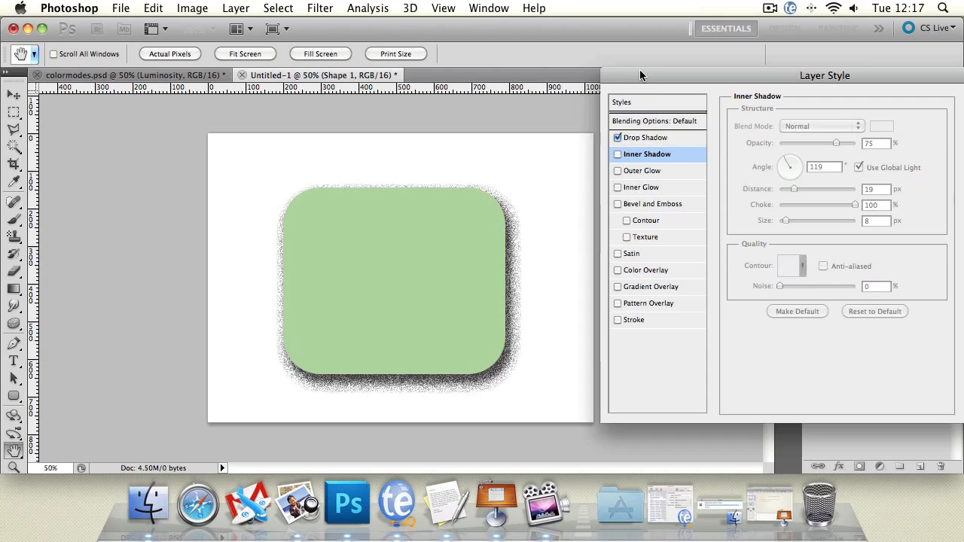
pyautogui.moveTo(640, 74); pyautogui.dragTo(566, 57)
pyautogui.click(581, 151)
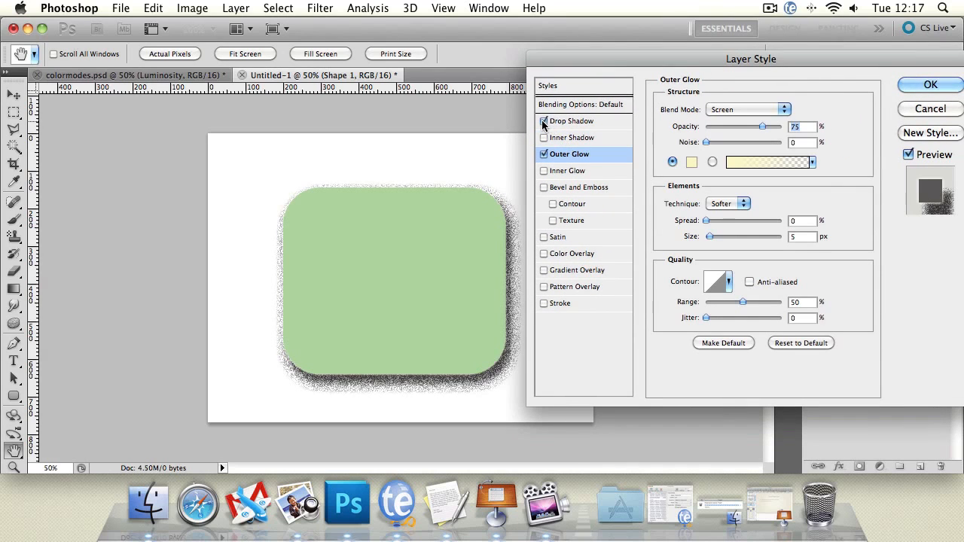
pyautogui.click(544, 120)
pyautogui.click(746, 109)
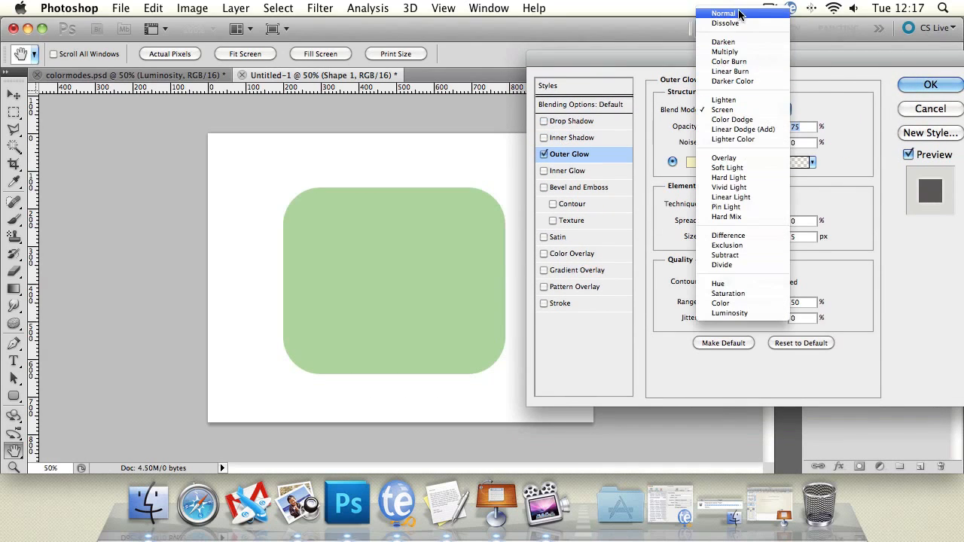
pyautogui.click(742, 11)
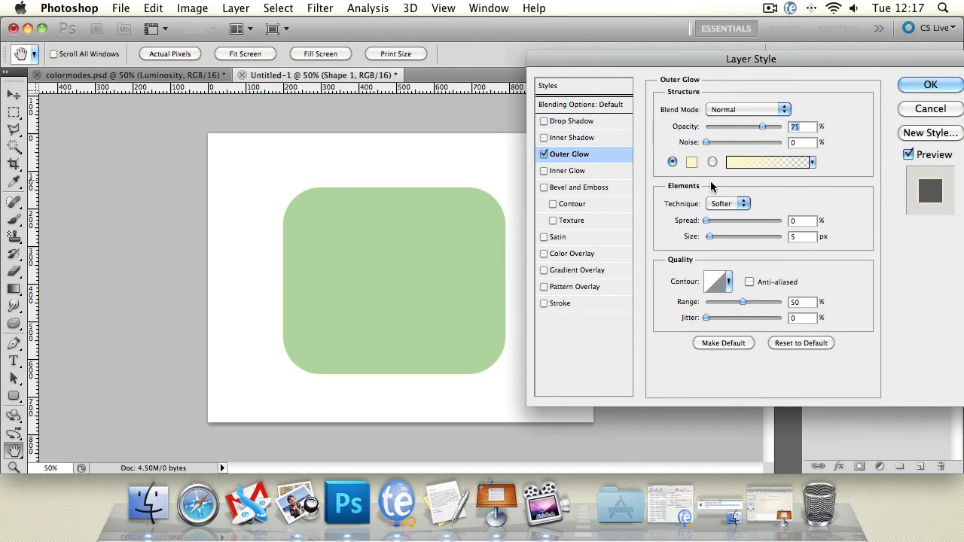
pyautogui.moveTo(712, 238); pyautogui.dragTo(731, 238)
# Step: Replace the Outer Glow with an Inner Glow in a muted yellow of 55° hue, 45% saturation and 78% brightness
pyautogui.click(544, 153)
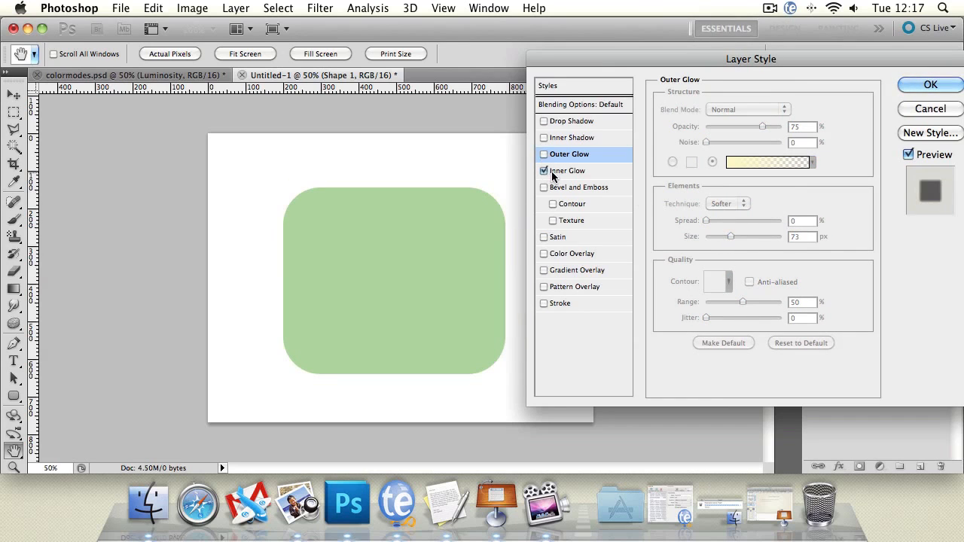
pyautogui.click(561, 171)
pyautogui.click(691, 162)
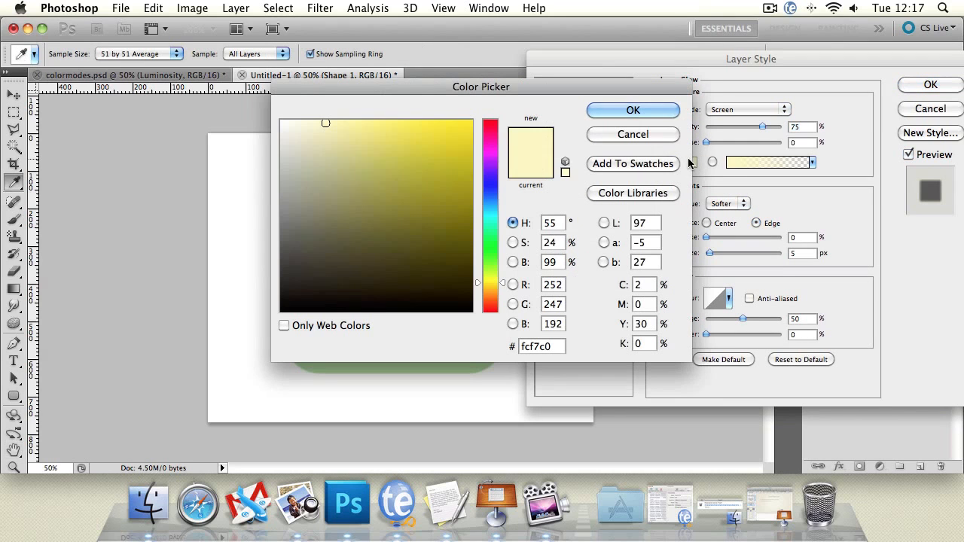
pyautogui.moveTo(620, 122); pyautogui.dragTo(827, 260)
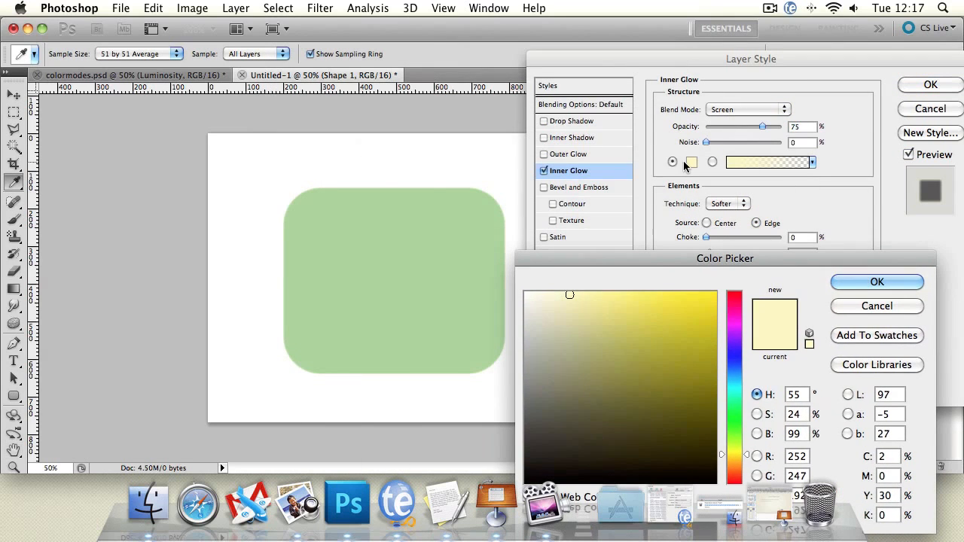
pyautogui.moveTo(664, 304); pyautogui.dragTo(609, 333)
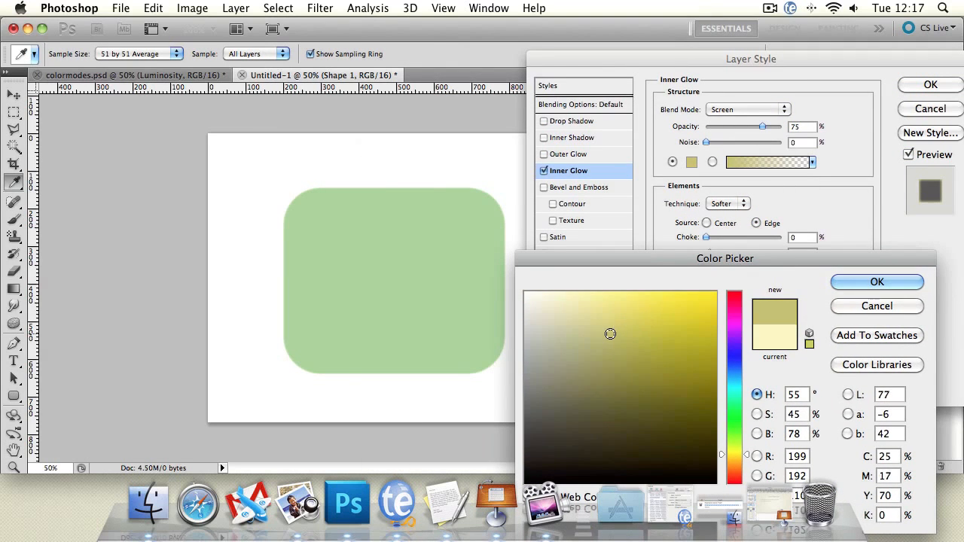
pyautogui.click(866, 284)
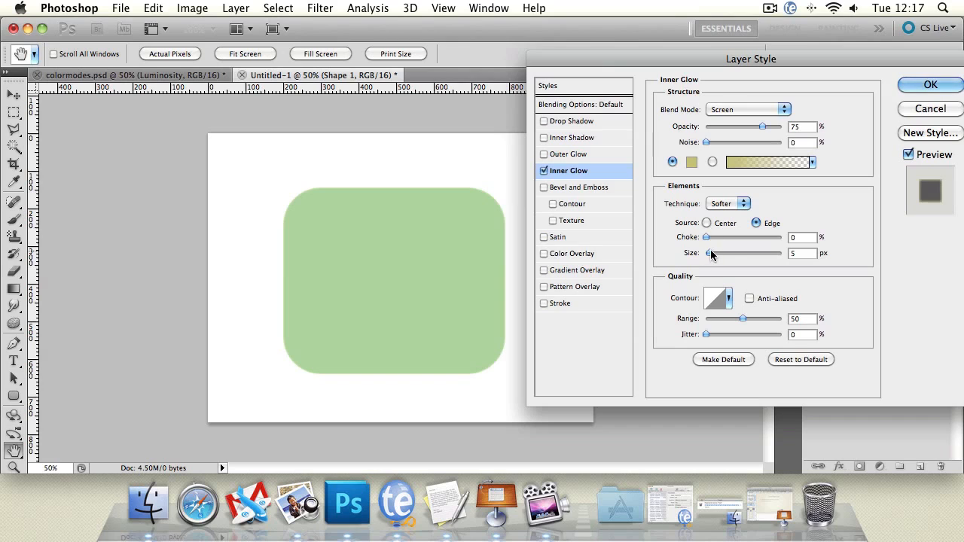
# Step: Give the Inner Glow 100% choke, 29 px size and Normal mode, and try 35% noise on it
pyautogui.moveTo(709, 252); pyautogui.dragTo(811, 241)
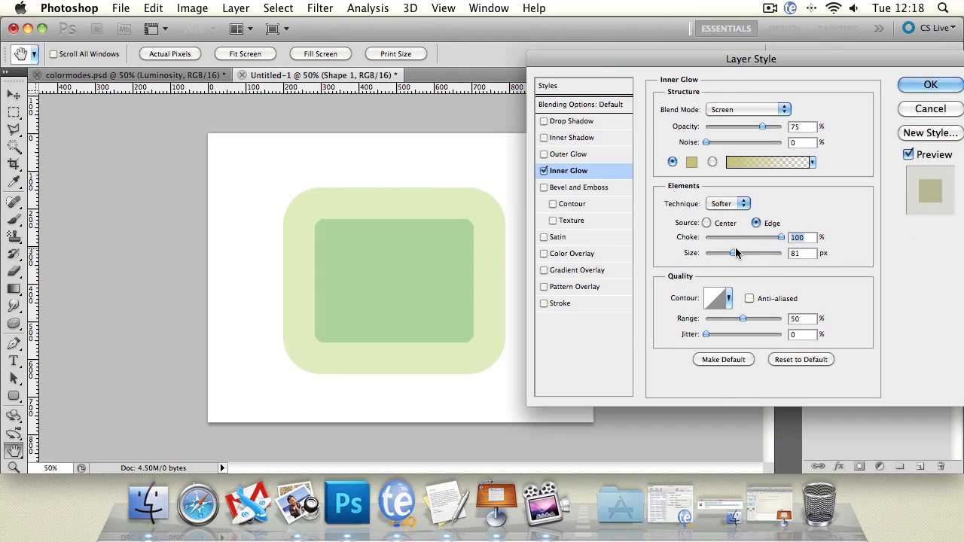
pyautogui.moveTo(733, 252); pyautogui.dragTo(718, 255)
pyautogui.click(715, 109)
pyautogui.click(744, 110)
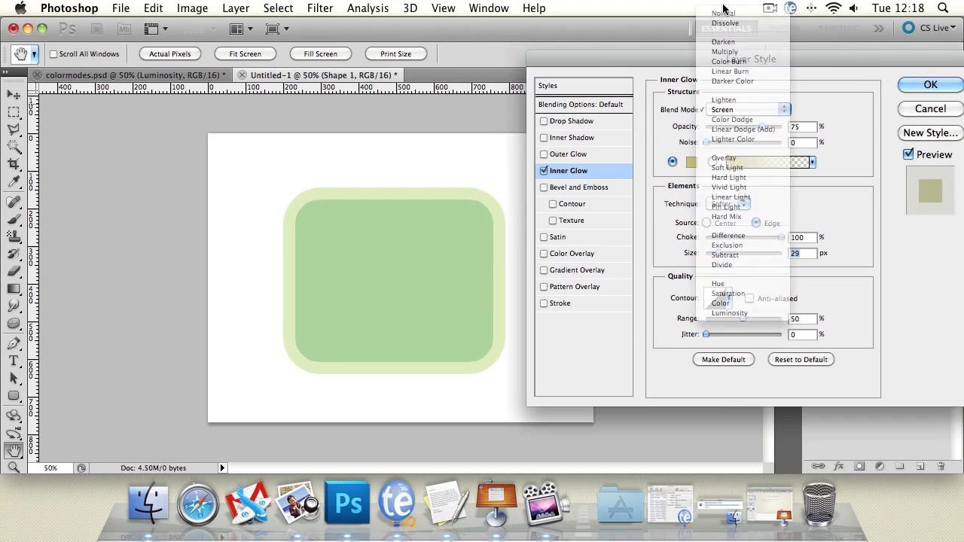
pyautogui.click(745, 110)
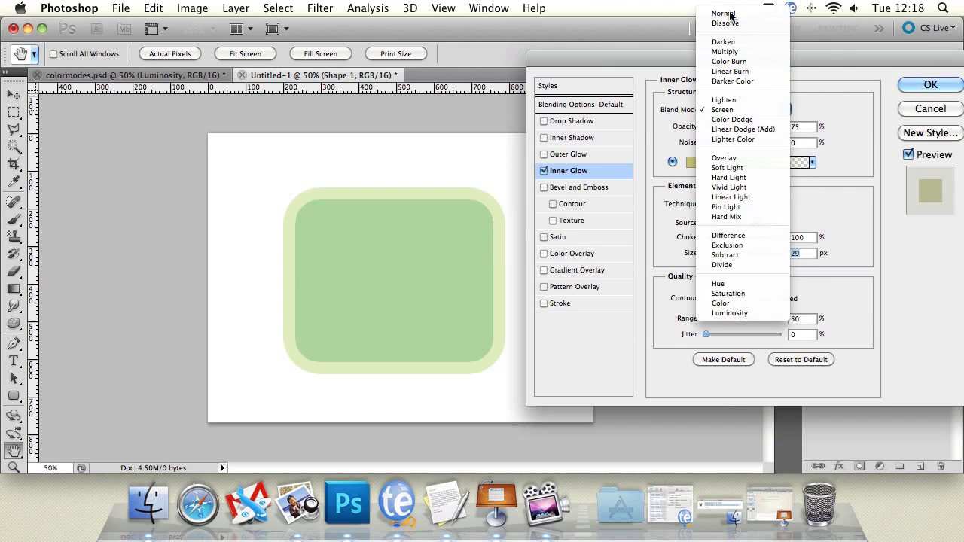
pyautogui.click(730, 12)
pyautogui.click(712, 143)
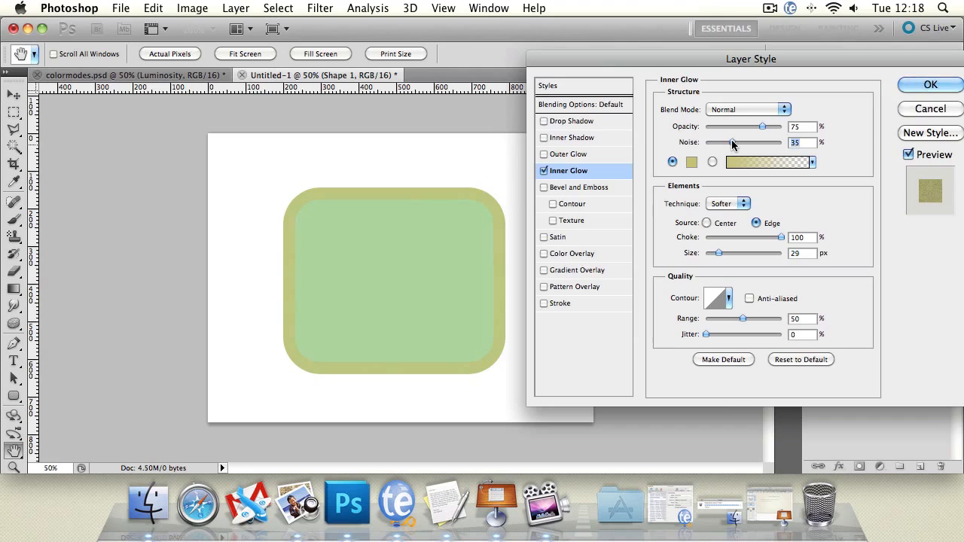
# Step: Try contour presets on the Inner Glow and choose the fifth one in the first row
pyautogui.click(728, 299)
pyautogui.click(705, 326)
pyautogui.click(740, 332)
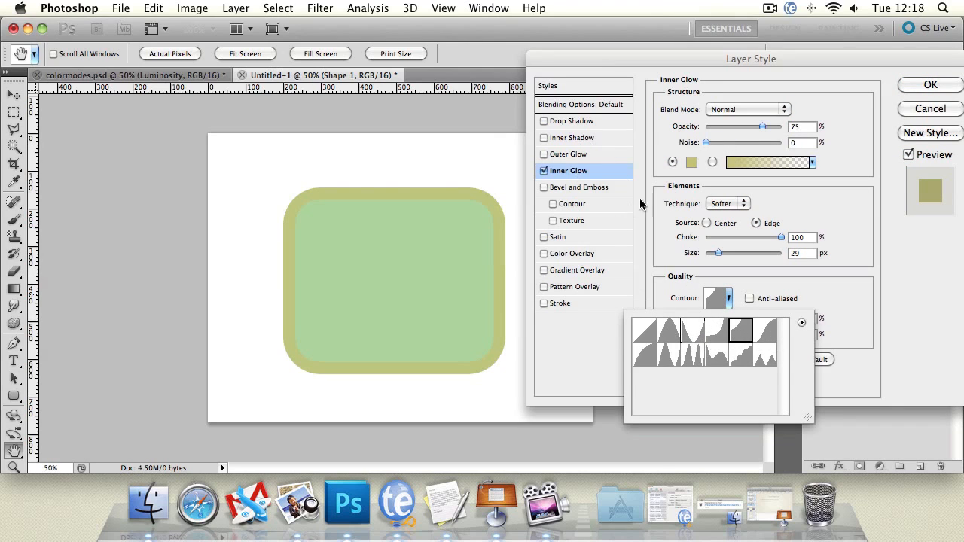
pyautogui.click(734, 193)
# Step: Replace the Inner Glow with a Bevel and Emboss of 1000% depth
pyautogui.click(543, 171)
pyautogui.click(543, 188)
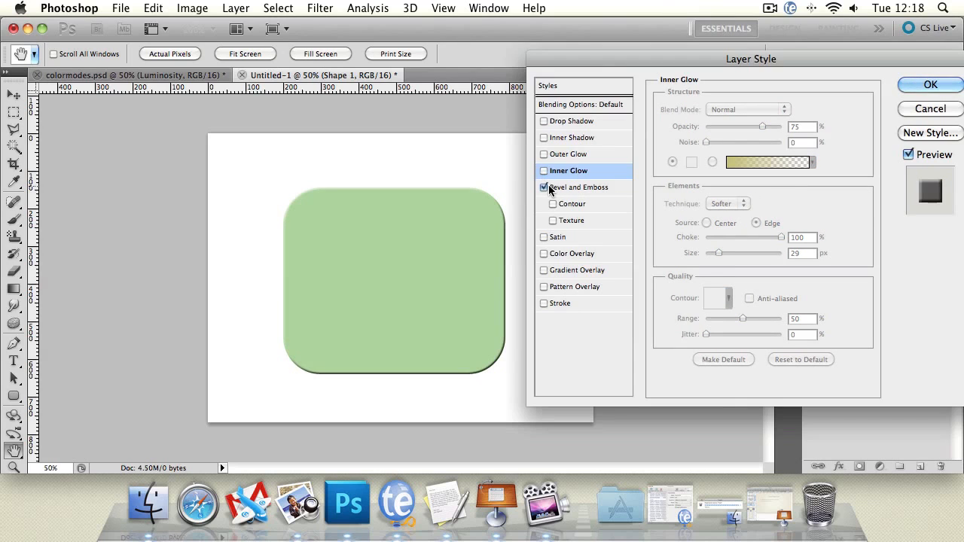
pyautogui.click(558, 188)
pyautogui.moveTo(726, 146); pyautogui.dragTo(828, 147)
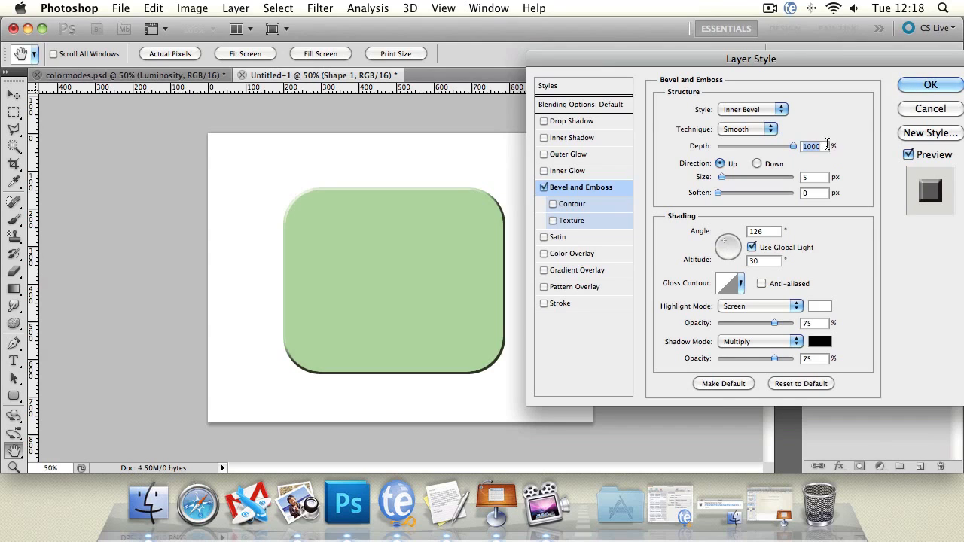
# Step: Try the Outer Bevel, Emboss and Stroke Emboss styles on the bevel, and settle on Outer Bevel
pyautogui.click(742, 110)
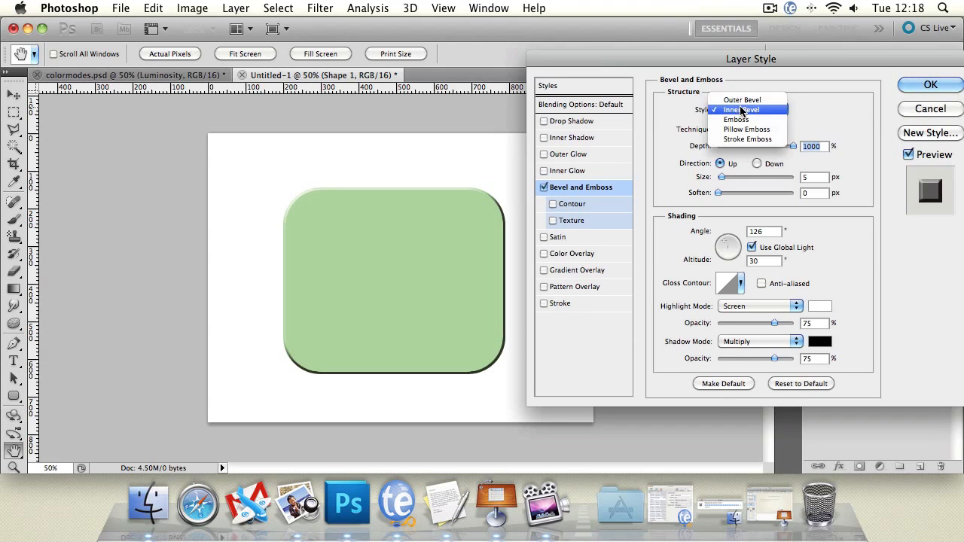
pyautogui.click(741, 100)
pyautogui.click(755, 110)
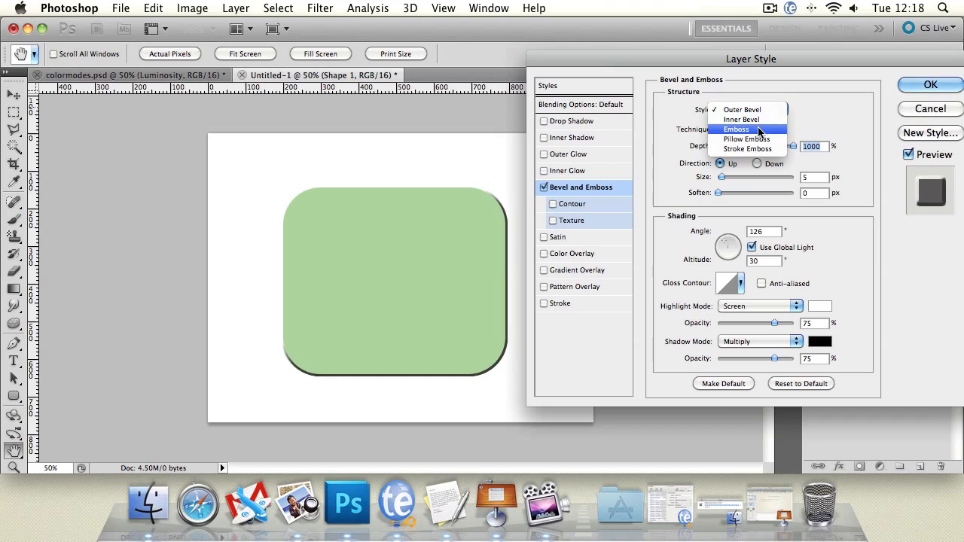
pyautogui.click(758, 131)
pyautogui.click(758, 110)
pyautogui.click(756, 131)
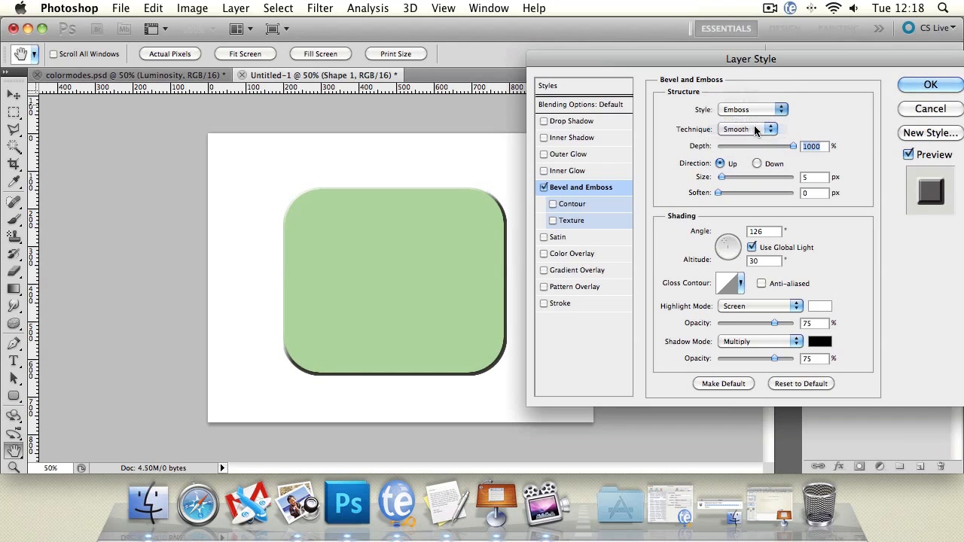
pyautogui.click(757, 110)
pyautogui.click(753, 69)
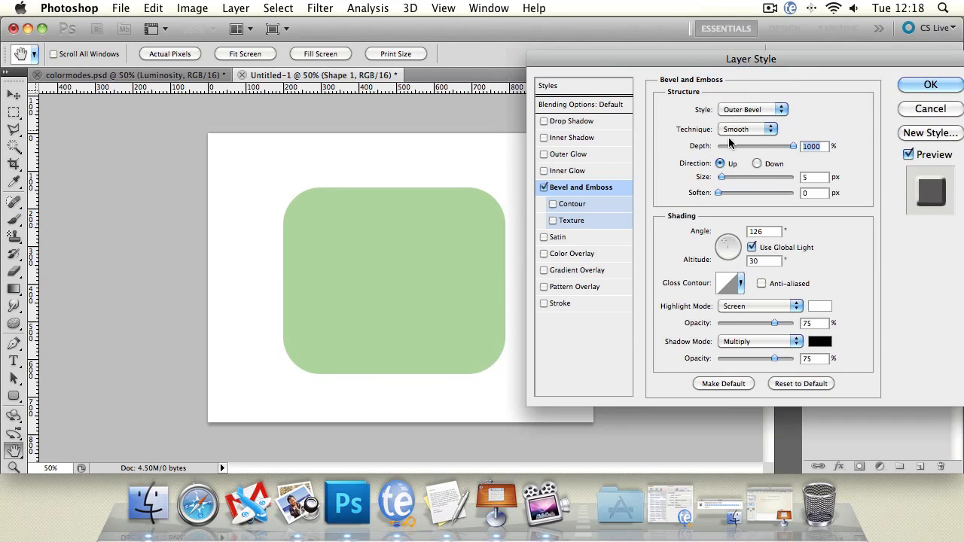
# Step: Set the bevel to Chisel Hard with a 32 px size, and try the Down direction before returning to Up
pyautogui.click(739, 130)
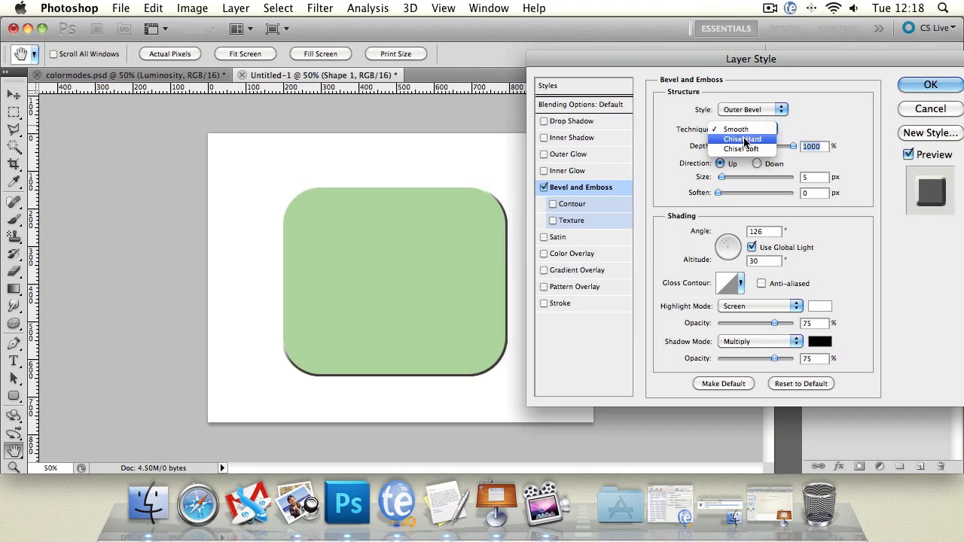
pyautogui.click(744, 140)
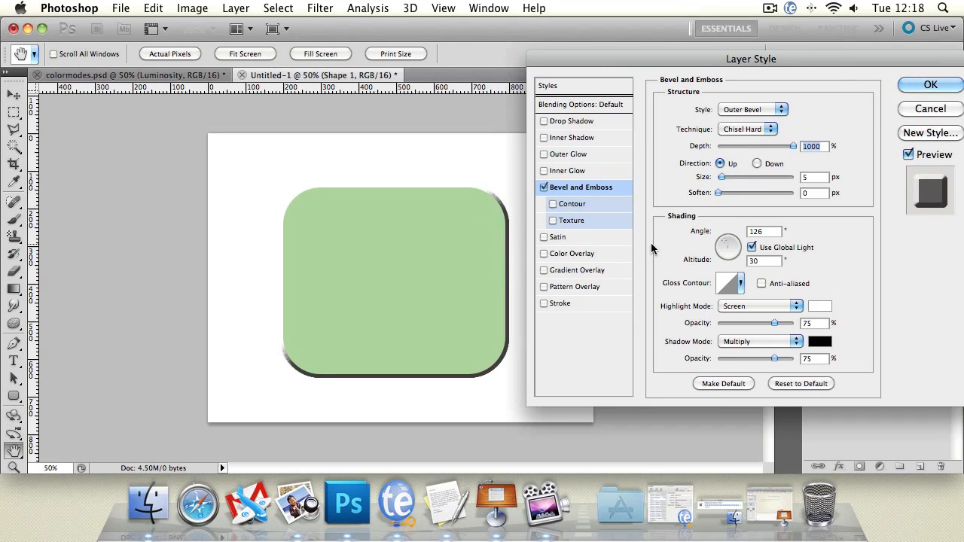
pyautogui.moveTo(719, 177)
pyautogui.mouseDown()
pyautogui.moveTo(731, 179)
pyautogui.moveTo(719, 193)
pyautogui.moveTo(769, 194)
pyautogui.moveTo(715, 194)
pyautogui.mouseUp()
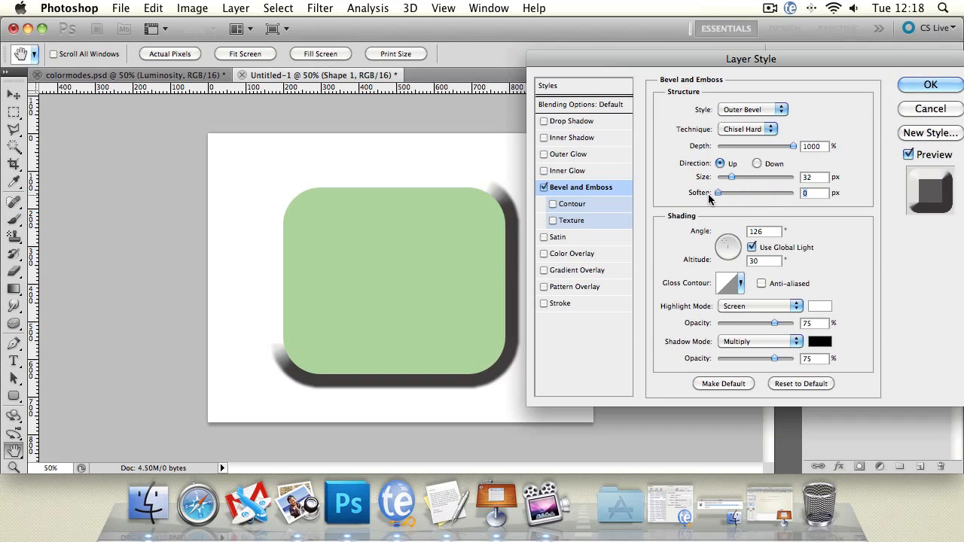
pyautogui.click(756, 165)
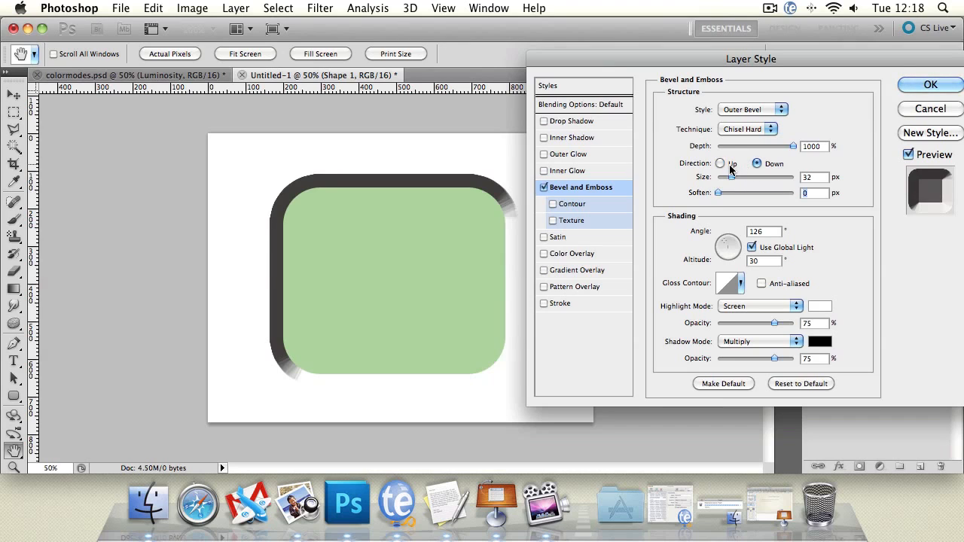
pyautogui.click(730, 164)
# Step: Switch the bevel to Smooth at 46 px size, and light it from 112° at 64° altitude without global light
pyautogui.click(746, 130)
pyautogui.click(741, 120)
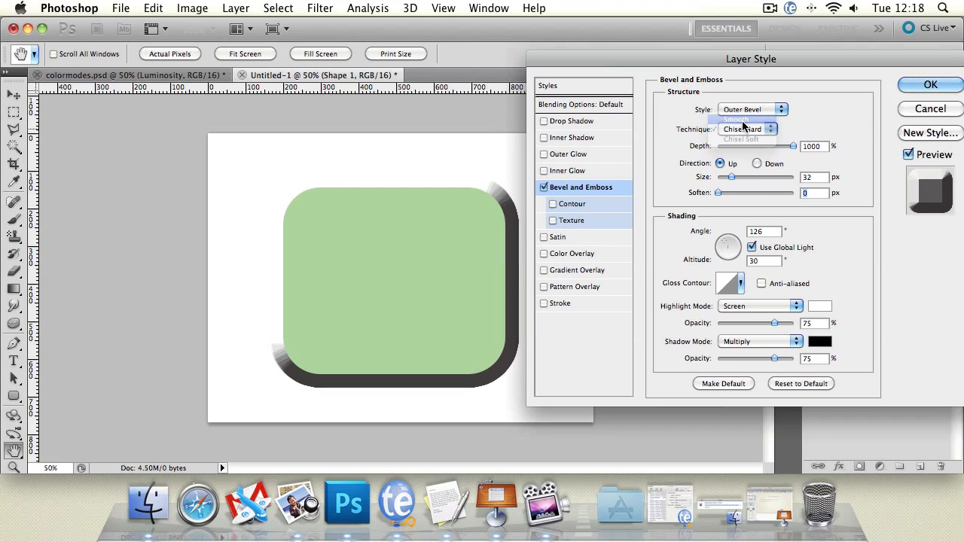
pyautogui.moveTo(735, 174); pyautogui.dragTo(734, 179)
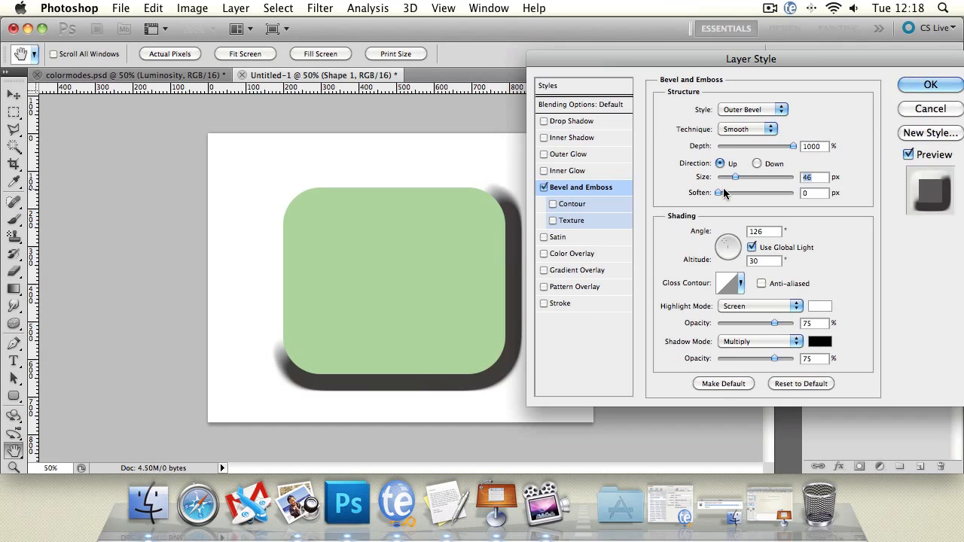
pyautogui.click(754, 247)
pyautogui.moveTo(724, 237); pyautogui.dragTo(727, 247)
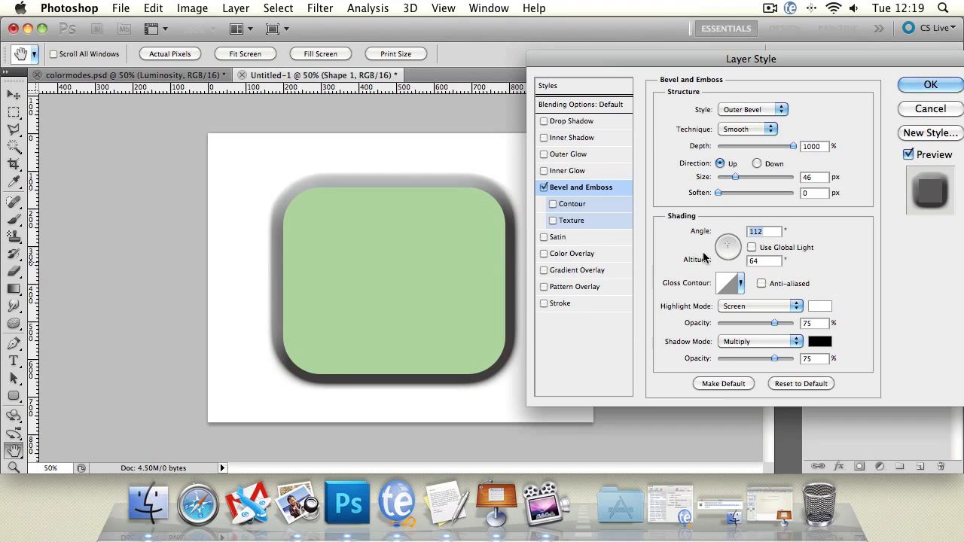
# Step: Set the bevel's gloss contour to the third preset in the second row, and try anti-aliasing before leaving it off
pyautogui.click(740, 284)
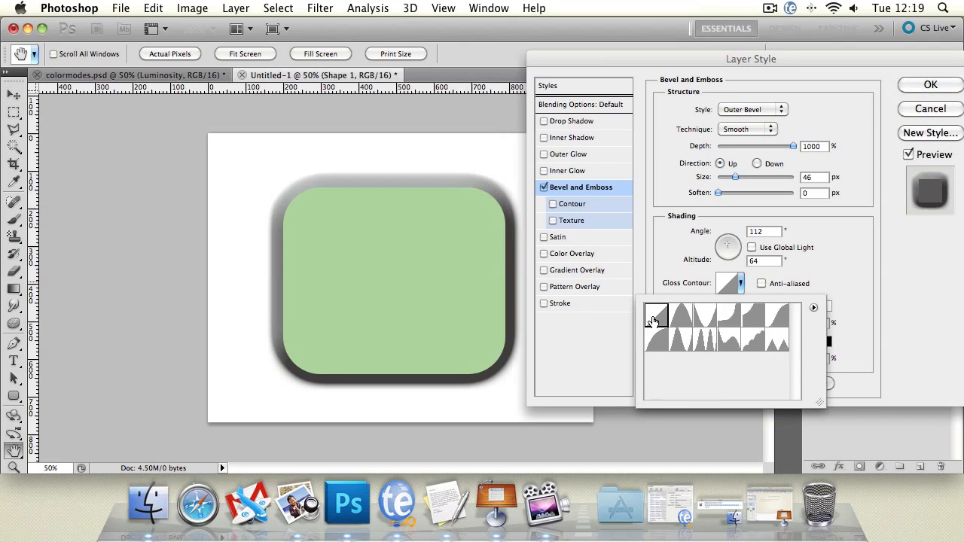
pyautogui.click(659, 340)
pyautogui.click(696, 343)
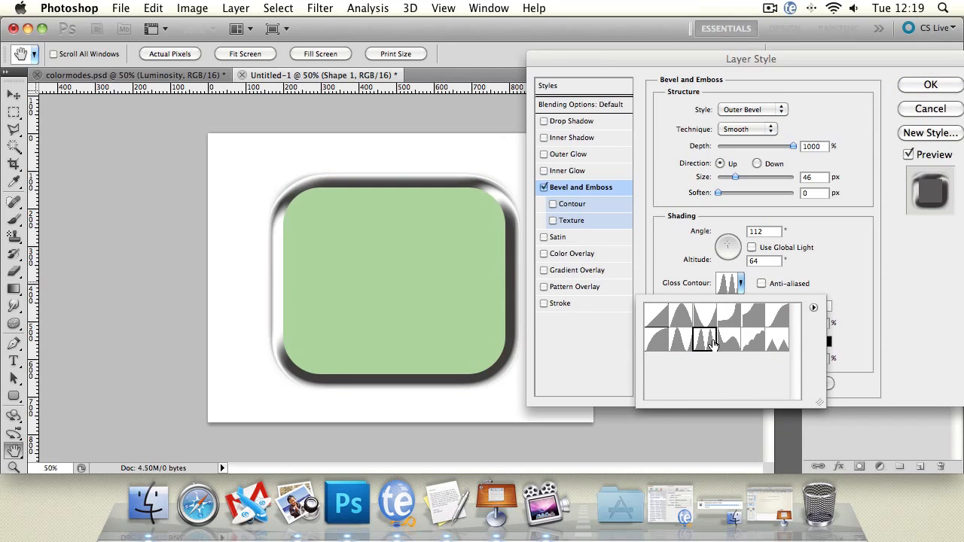
pyautogui.click(856, 271)
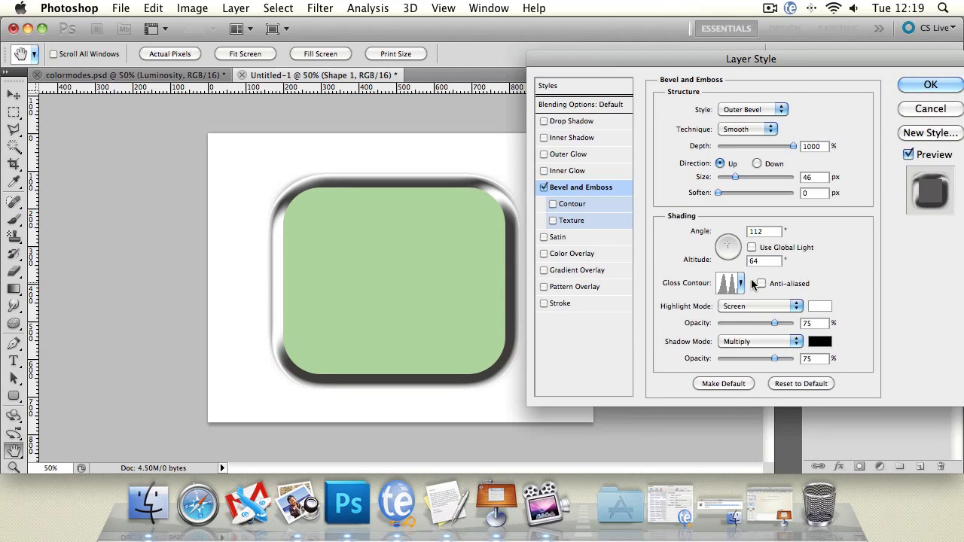
pyautogui.click(762, 284)
pyautogui.click(762, 284)
pyautogui.click(762, 284)
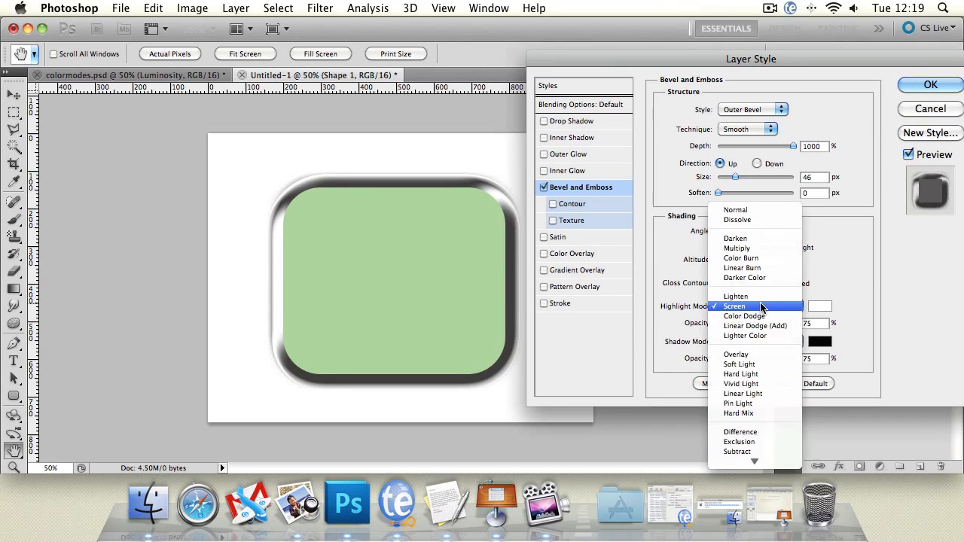
pyautogui.click(760, 302)
pyautogui.click(815, 289)
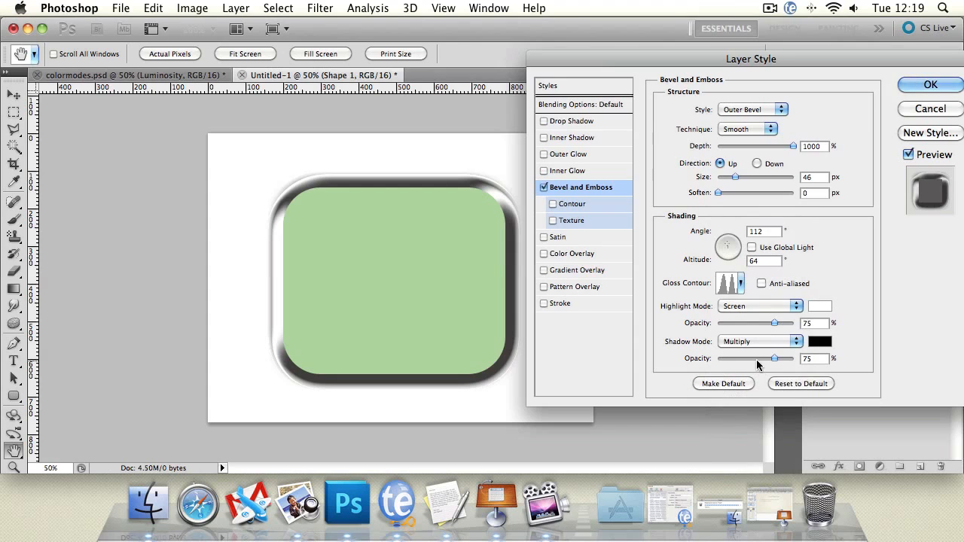
pyautogui.click(745, 307)
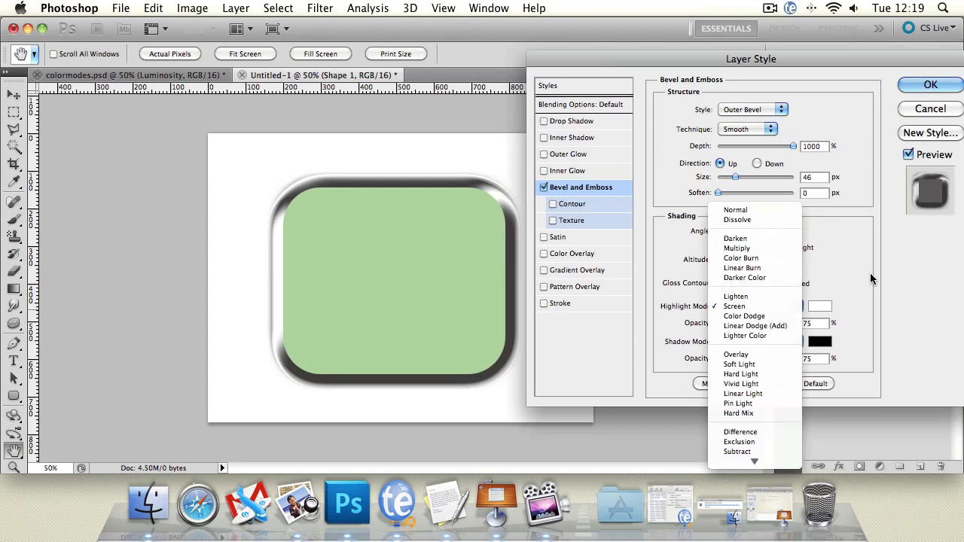
pyautogui.click(732, 308)
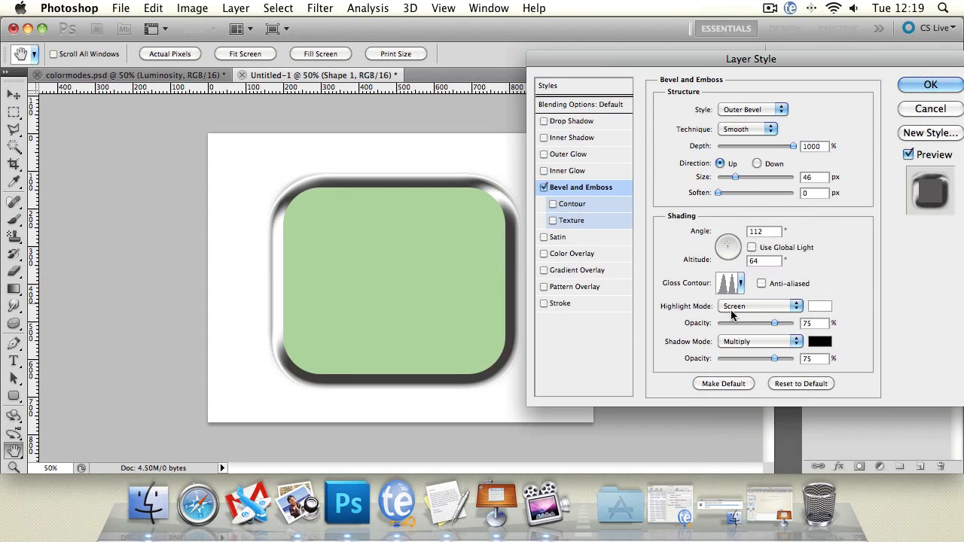
# Step: Set the bevel's highlight color to the pale pink fee7e7
pyautogui.click(819, 305)
pyautogui.click(653, 255)
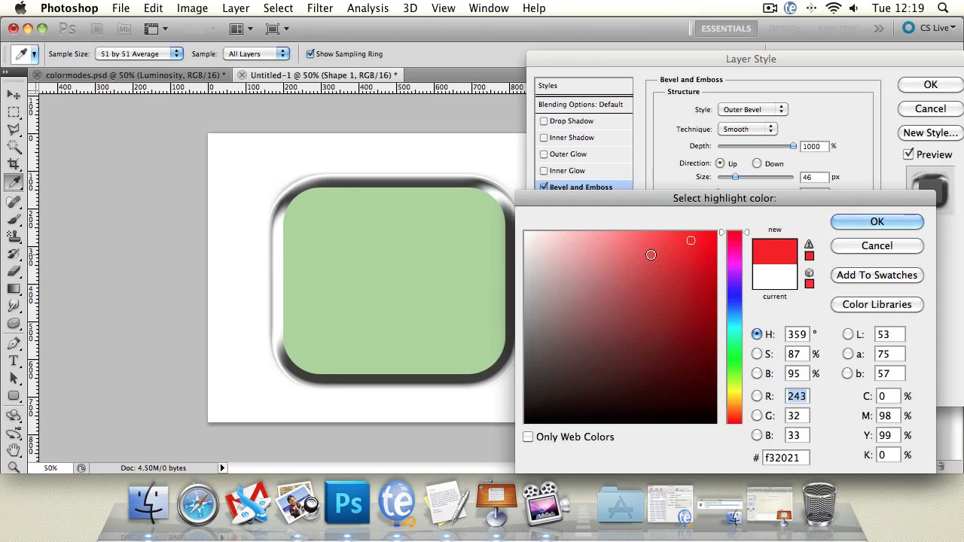
pyautogui.moveTo(653, 256); pyautogui.dragTo(541, 230)
pyautogui.click(876, 221)
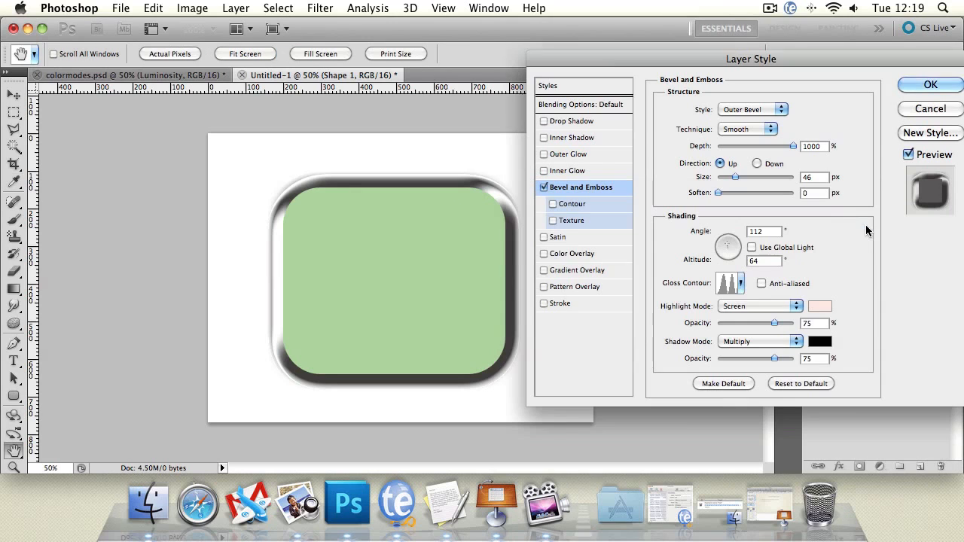
# Step: Set the bevel's highlight mode to Normal and its highlight color to a brownish orange
pyautogui.click(761, 305)
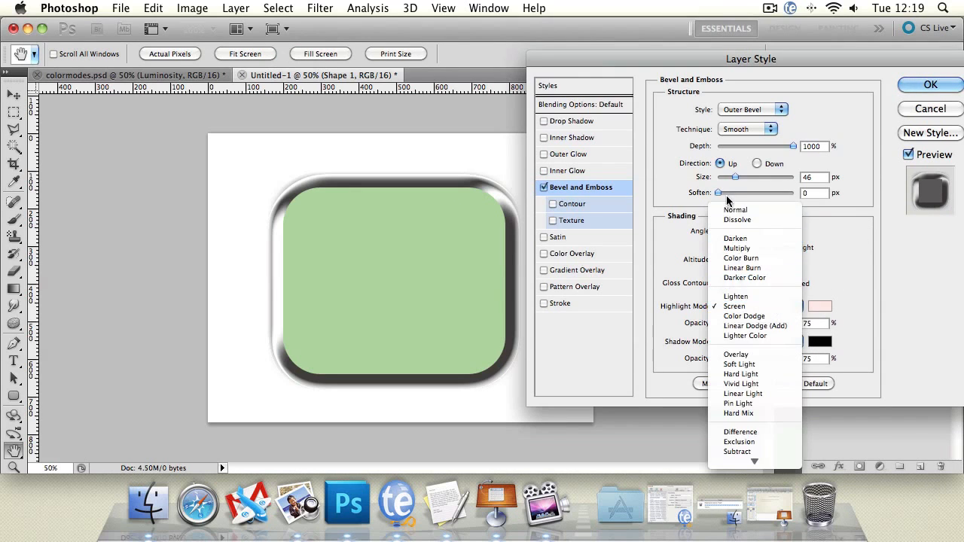
pyautogui.click(727, 210)
pyautogui.click(820, 305)
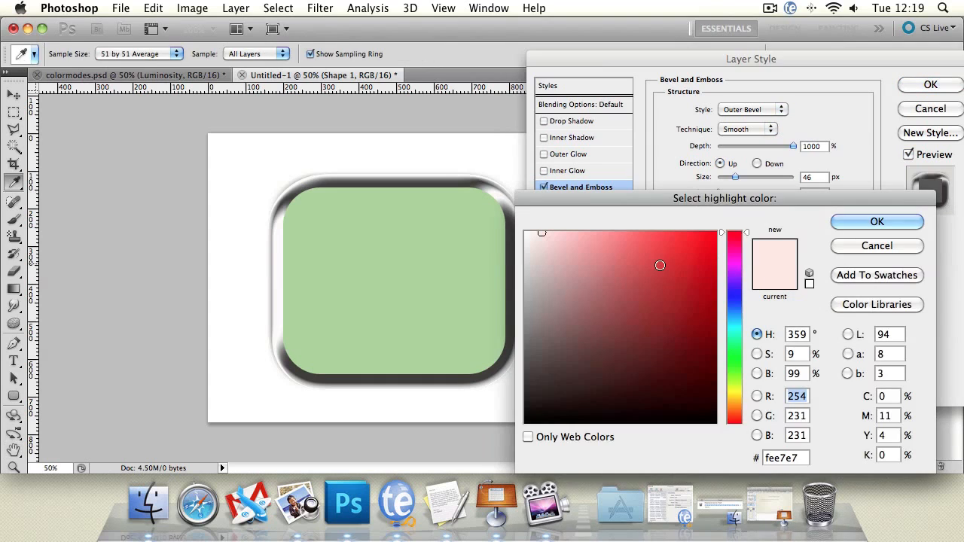
pyautogui.moveTo(734, 369); pyautogui.dragTo(732, 411)
pyautogui.click(697, 233)
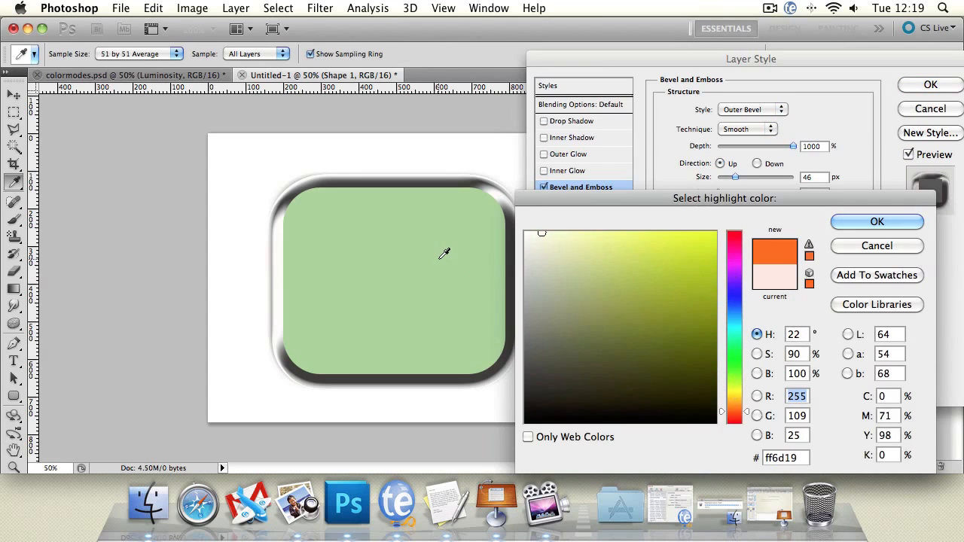
pyautogui.moveTo(670, 273); pyautogui.dragTo(674, 375)
pyautogui.click(876, 221)
# Step: Set the bevel's shadow color to dark teal and its shadow mode to Normal
pyautogui.click(820, 341)
pyautogui.click(865, 222)
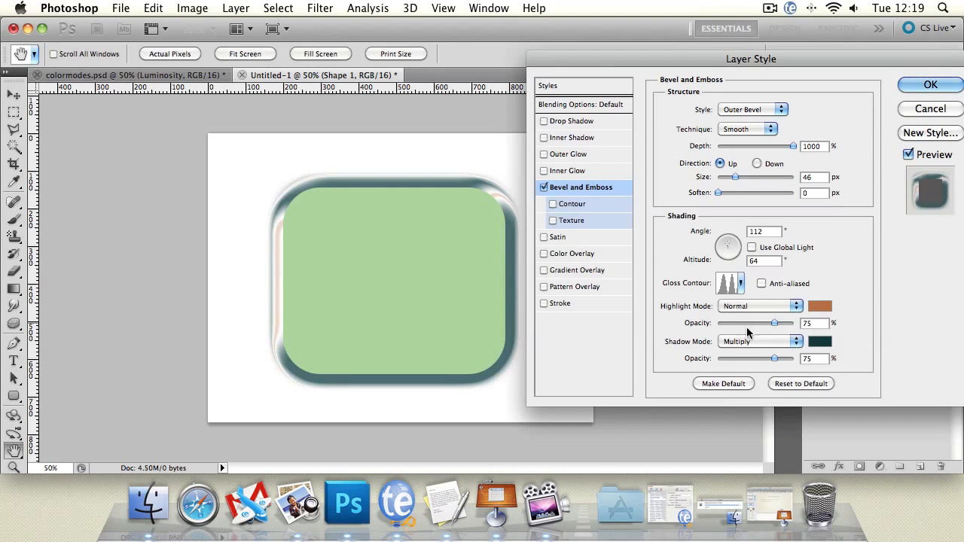
pyautogui.click(749, 341)
pyautogui.click(735, 303)
# Step: Enable the bevel's Contour, try bending its mapping curve with custom points, cancel the curve and turn Contour off
pyautogui.moveTo(656, 59); pyautogui.dragTo(555, 72)
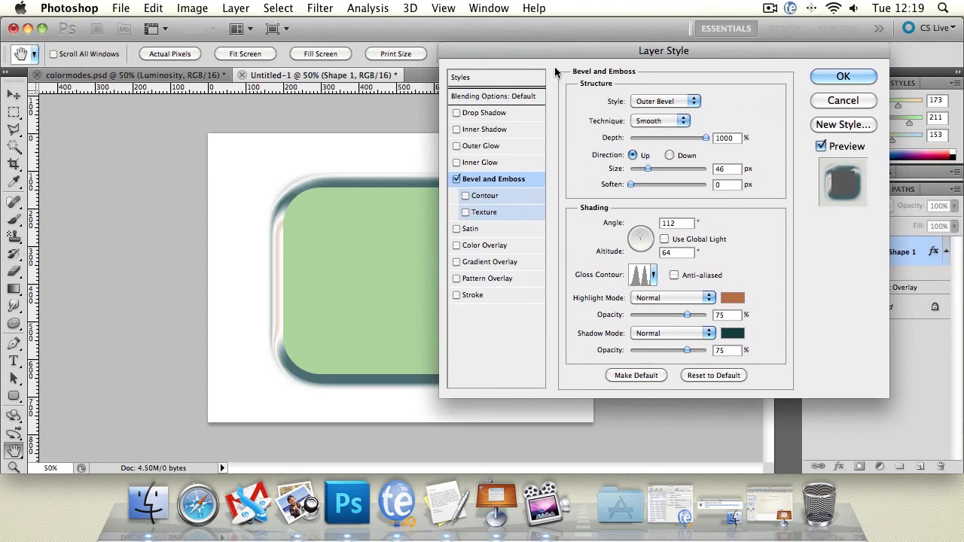
pyautogui.click(464, 195)
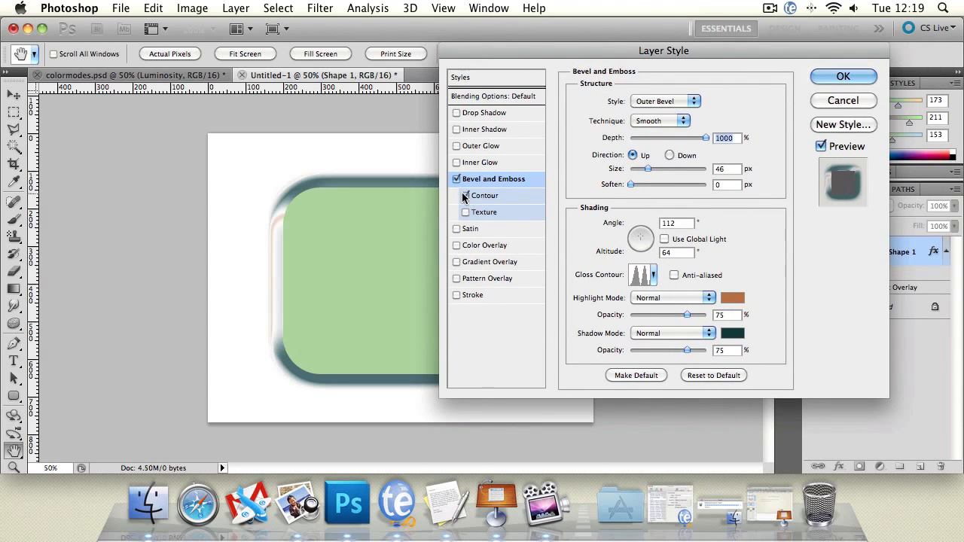
pyautogui.click(483, 198)
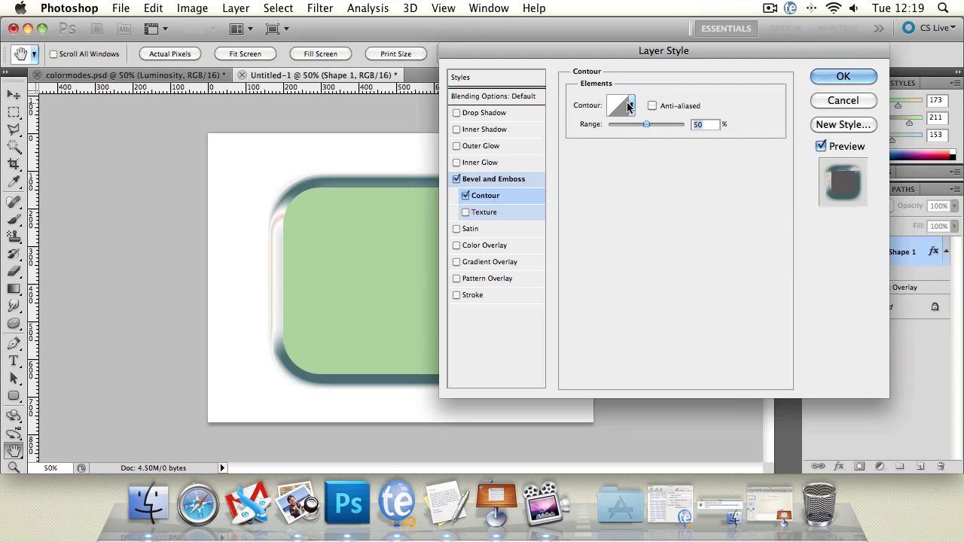
pyautogui.click(625, 102)
pyautogui.moveTo(408, 246); pyautogui.dragTo(408, 199)
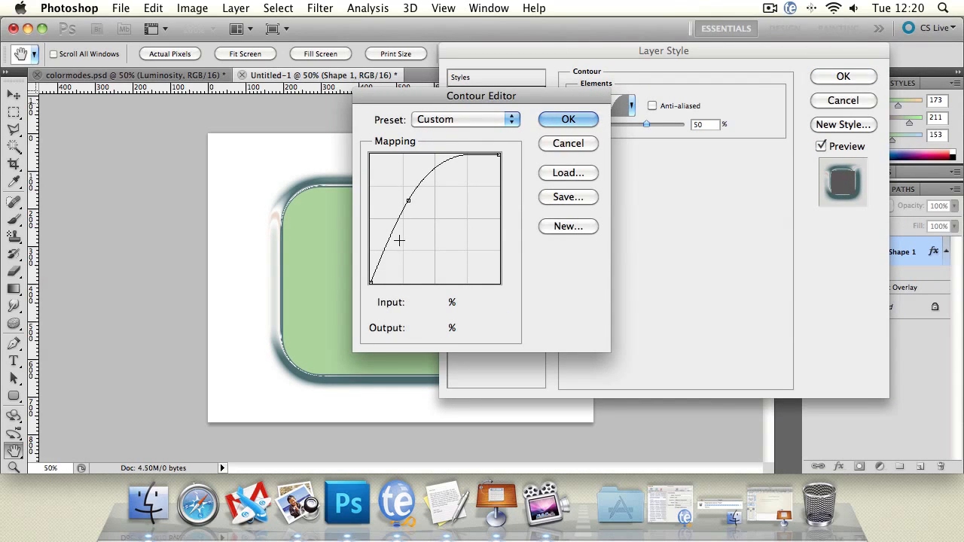
pyautogui.moveTo(388, 235); pyautogui.dragTo(411, 250)
pyautogui.click(565, 143)
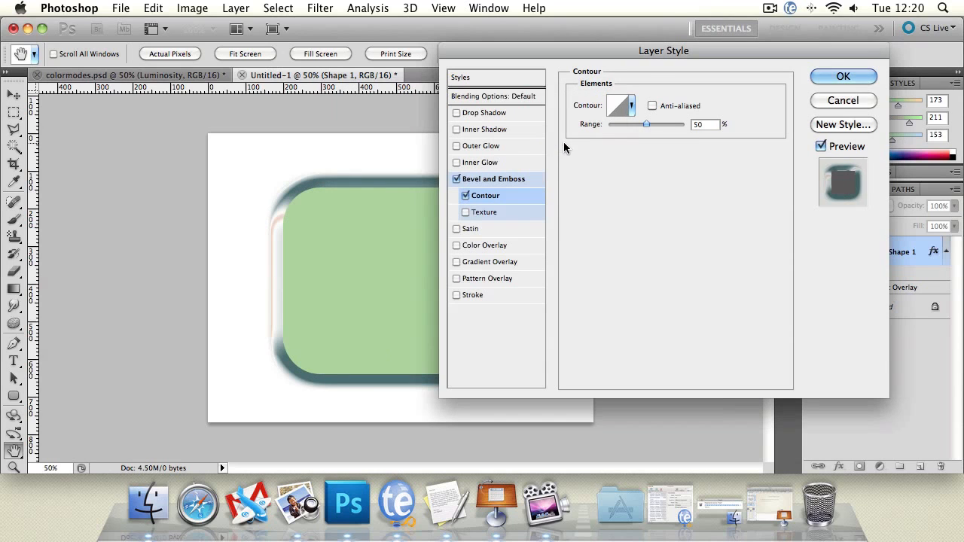
pyautogui.click(465, 196)
# Step: Add a Texture to the bevel using the grey damask pattern, at 626% scale and -418% depth
pyautogui.click(484, 213)
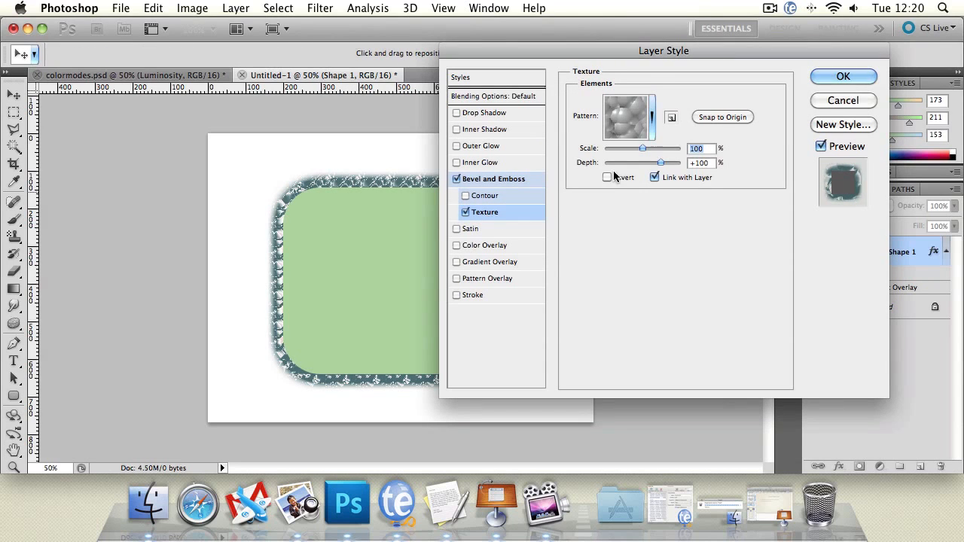
pyautogui.click(652, 121)
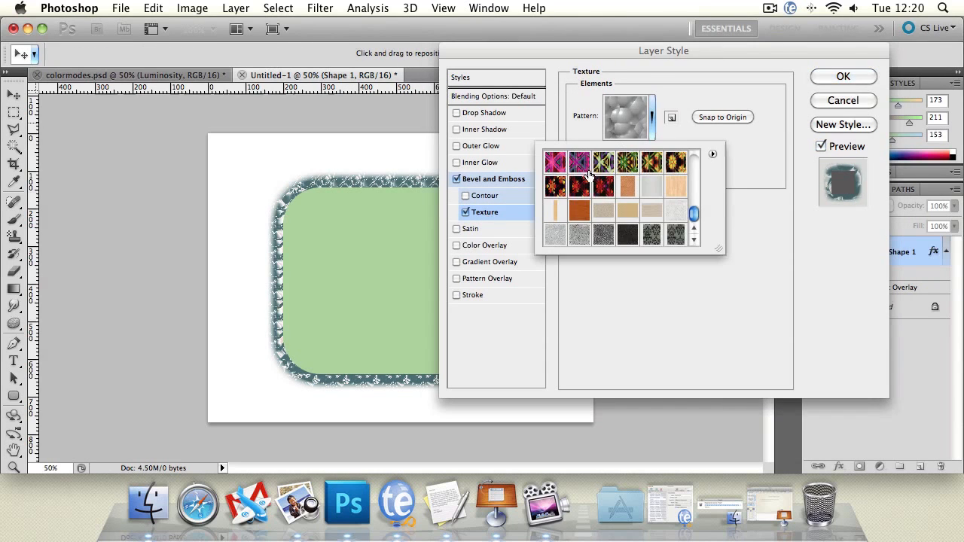
pyautogui.click(675, 235)
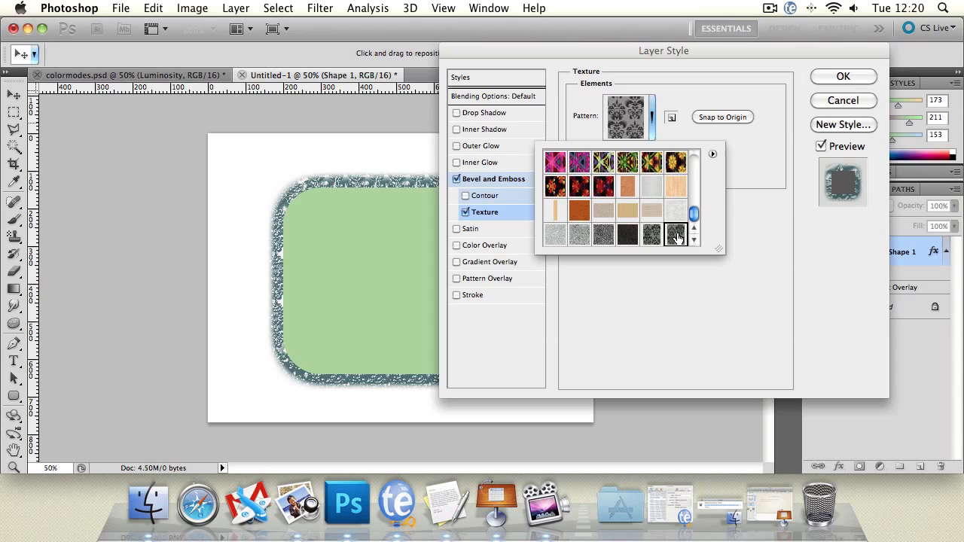
pyautogui.click(761, 244)
pyautogui.moveTo(641, 148); pyautogui.dragTo(617, 163)
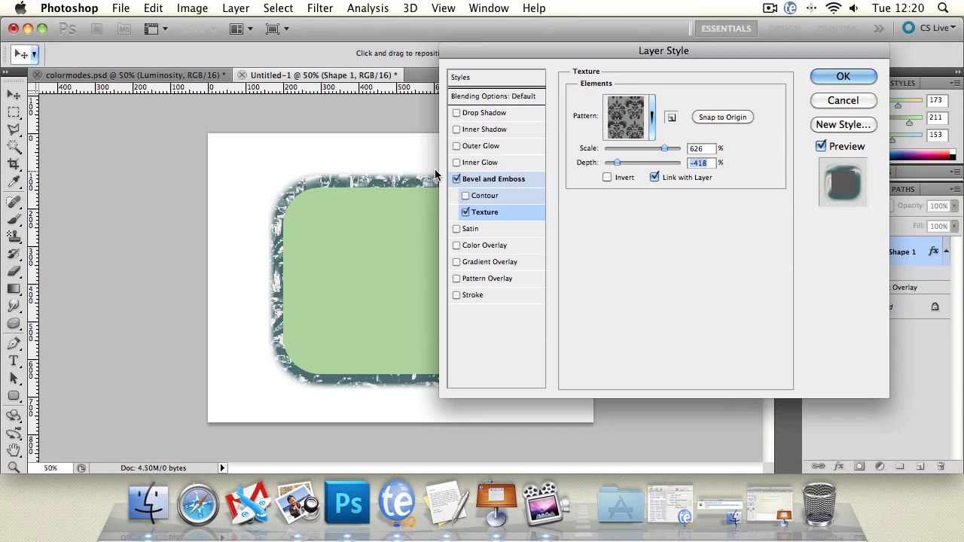
# Step: Turn off Bevel and Emboss together with its Texture, and apply the Satin effect to the rounded rectangle instead
pyautogui.click(455, 179)
pyautogui.click(465, 212)
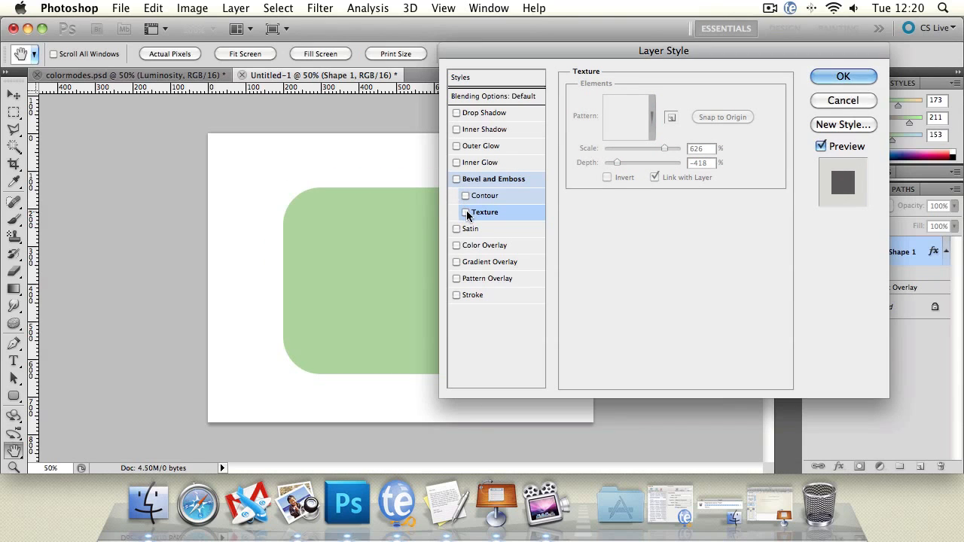
pyautogui.click(456, 228)
pyautogui.click(540, 222)
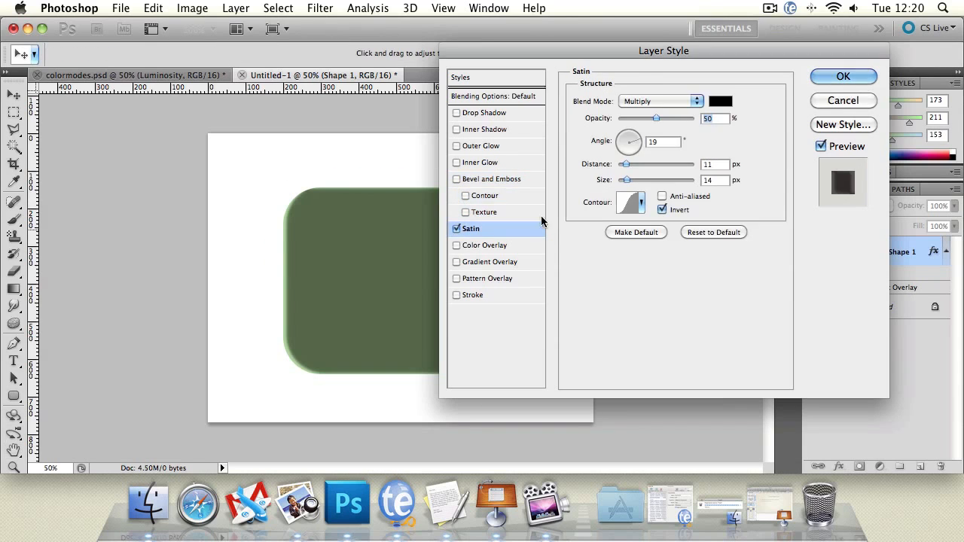
pyautogui.moveTo(623, 47); pyautogui.dragTo(696, 79)
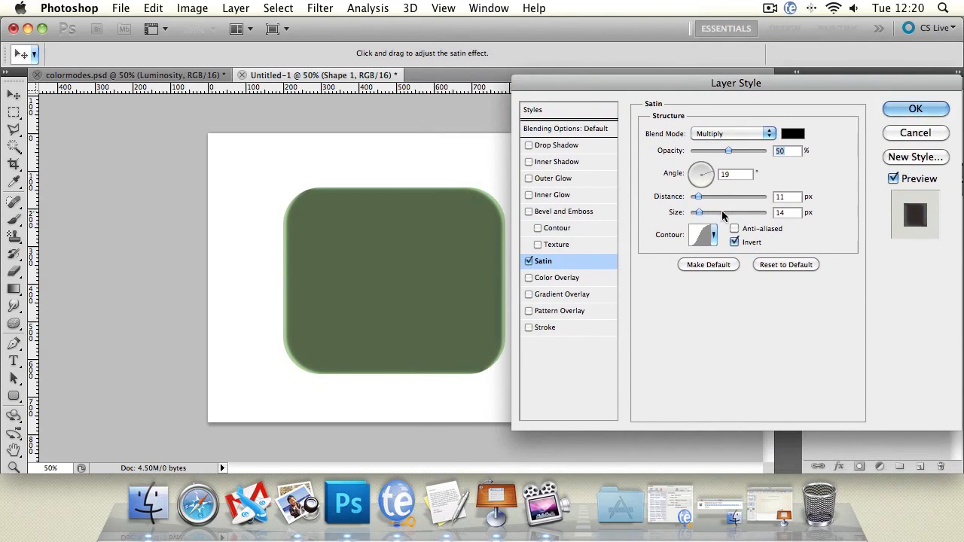
# Step: Set the satin's distance to 49 px, its blend mode to Normal and its opacity to 8%
pyautogui.moveTo(697, 197)
pyautogui.mouseDown()
pyautogui.moveTo(760, 198)
pyautogui.moveTo(727, 206)
pyautogui.mouseUp()
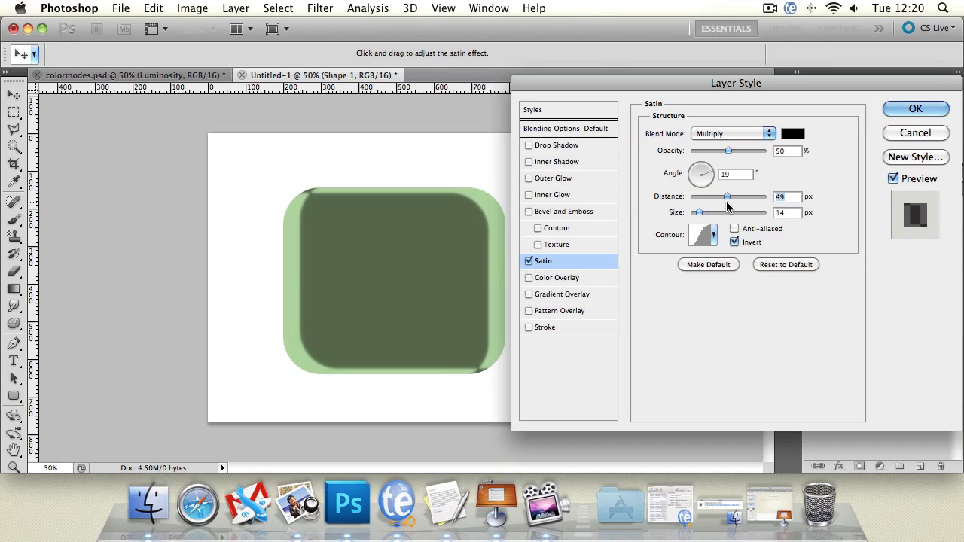
pyautogui.click(729, 134)
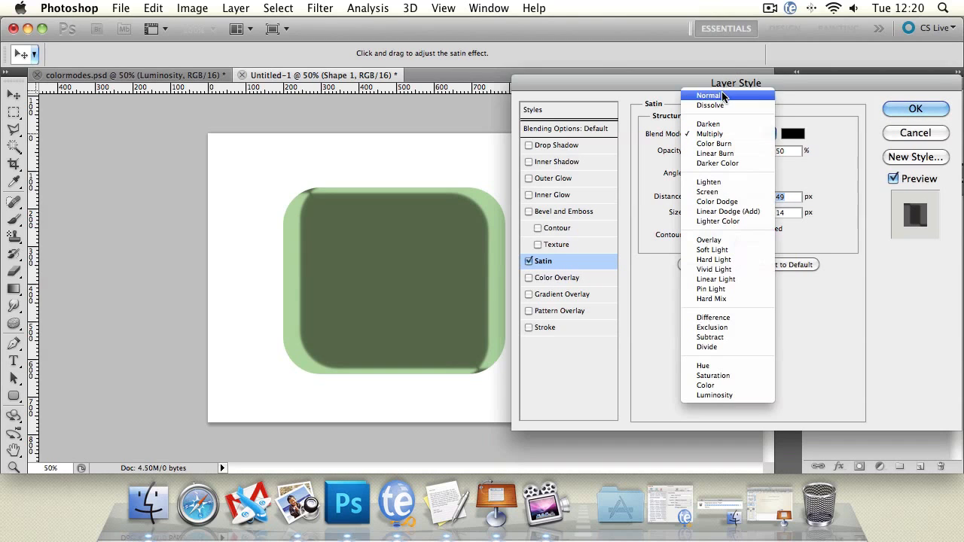
pyautogui.click(722, 96)
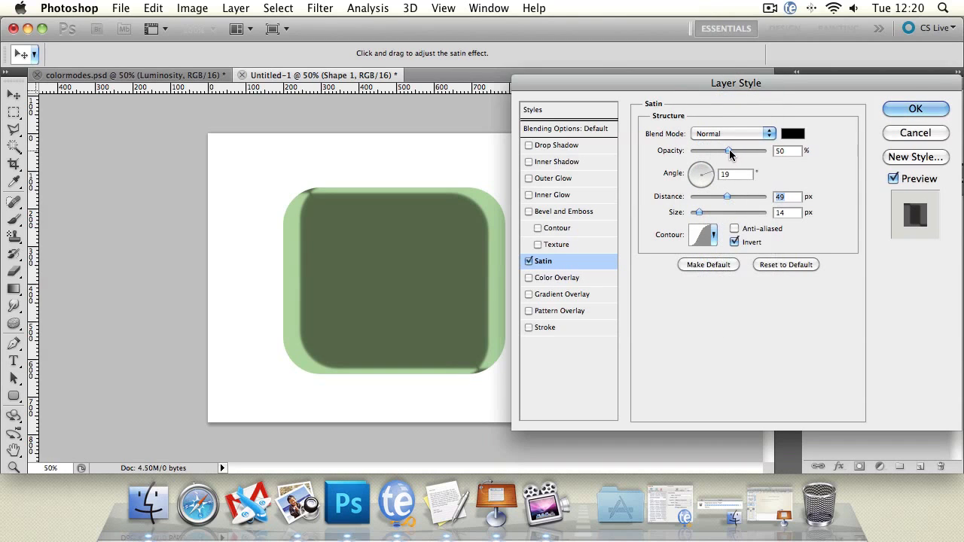
pyautogui.moveTo(729, 150); pyautogui.dragTo(697, 158)
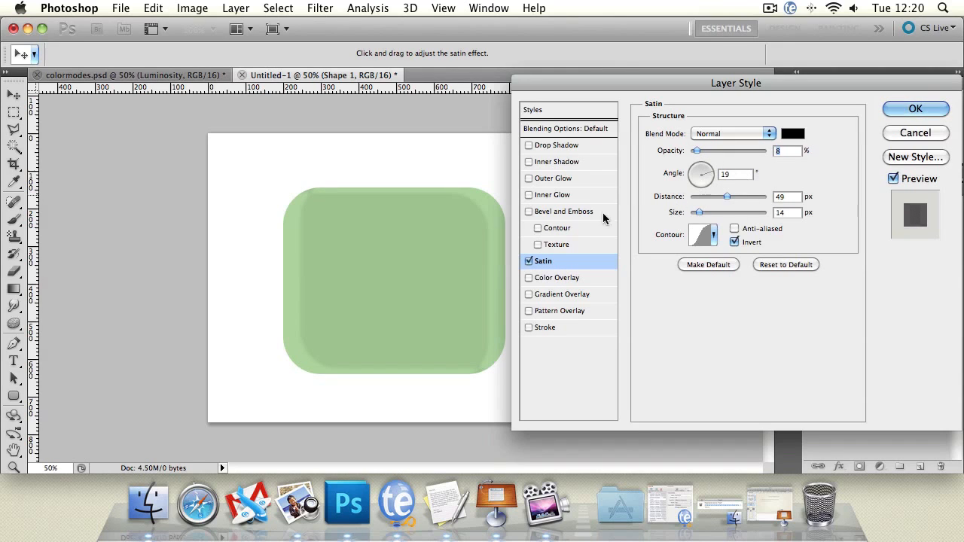
# Step: Replace the Satin effect with a Color Overlay in the blue 1f7bed
pyautogui.click(528, 262)
pyautogui.click(529, 278)
pyautogui.click(552, 282)
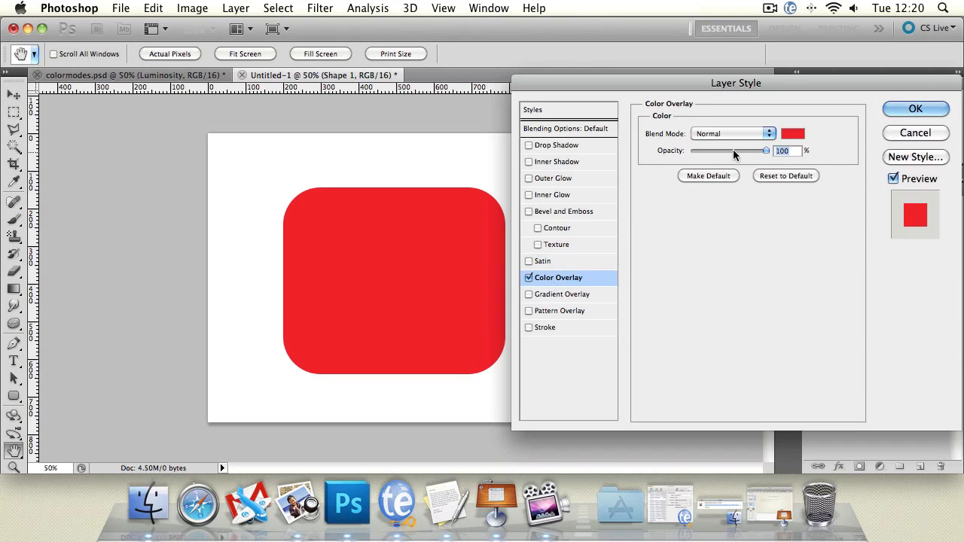
pyautogui.click(786, 136)
pyautogui.click(747, 314)
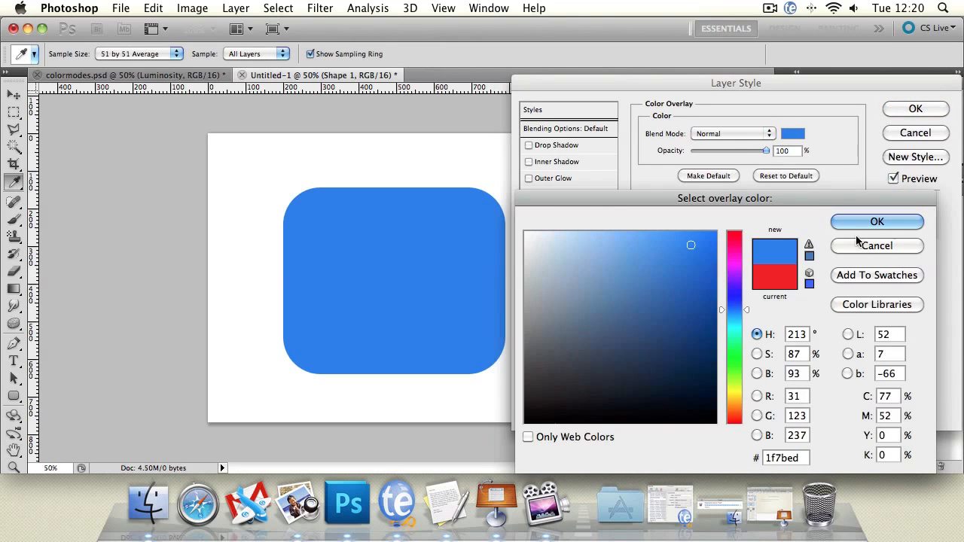
pyautogui.click(873, 225)
# Step: Check the color overlay's blend modes, and try a lower opacity before returning it to 100%
pyautogui.click(736, 134)
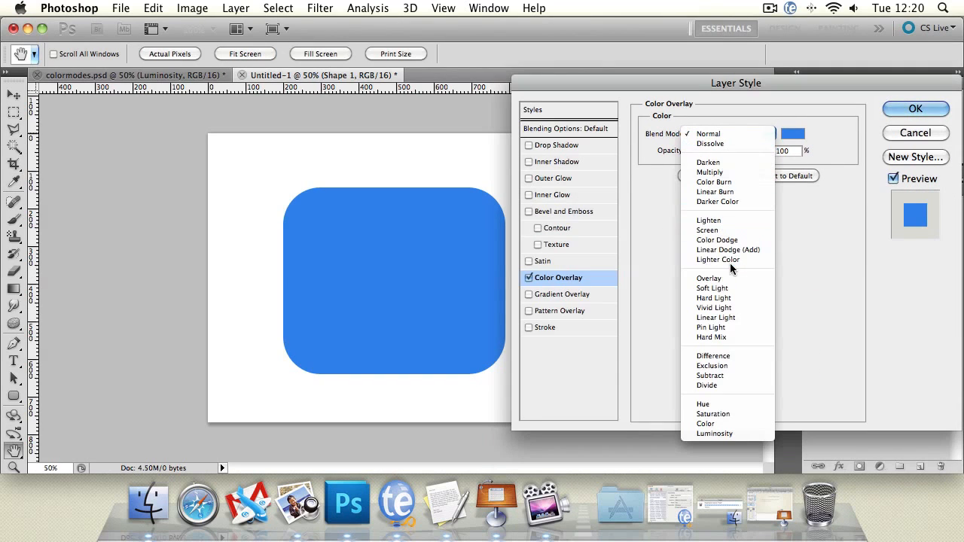
pyautogui.click(817, 291)
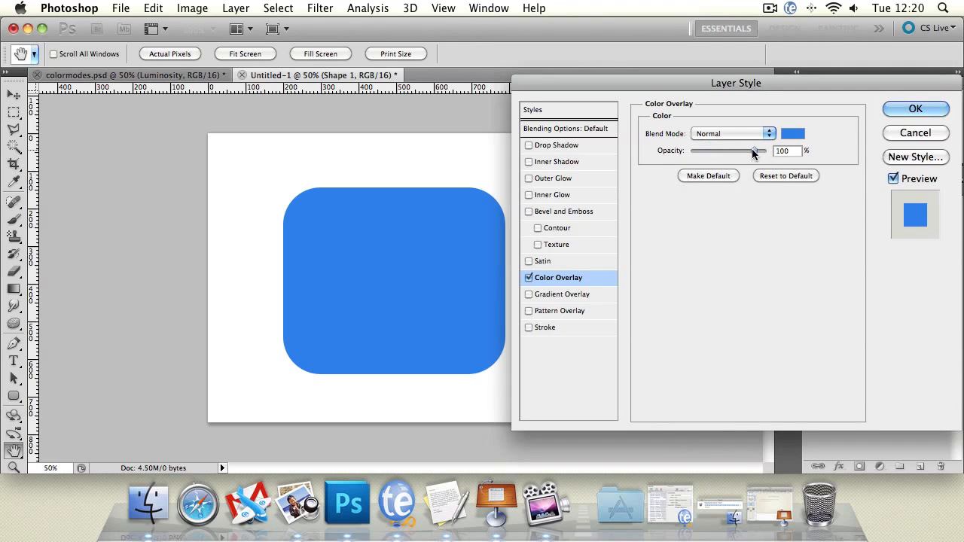
pyautogui.moveTo(751, 148)
pyautogui.mouseDown()
pyautogui.moveTo(712, 150)
pyautogui.moveTo(765, 150)
pyautogui.mouseUp()
# Step: Replace the Color Overlay with a Gradient Overlay, try the Lighten blend mode and settle on Overlay
pyautogui.click(529, 277)
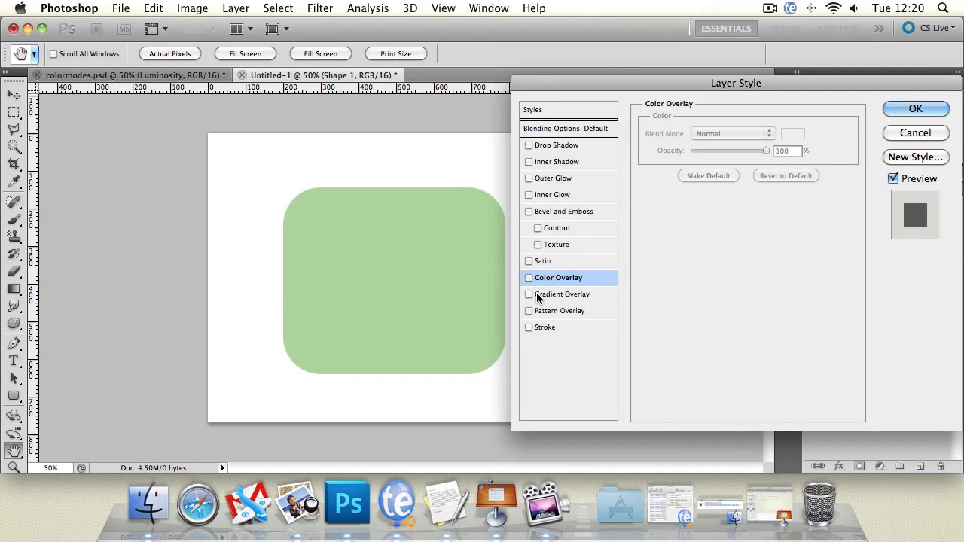
pyautogui.click(536, 295)
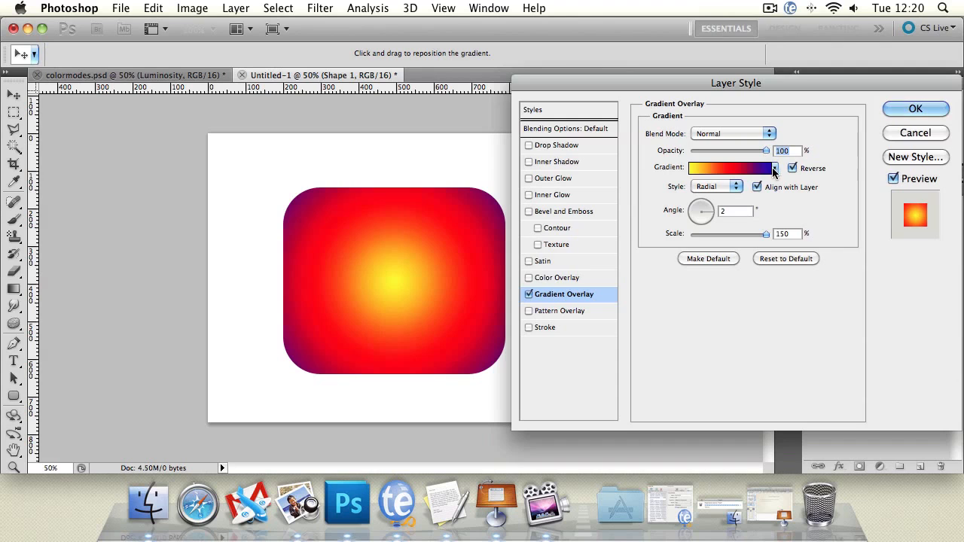
pyautogui.click(746, 135)
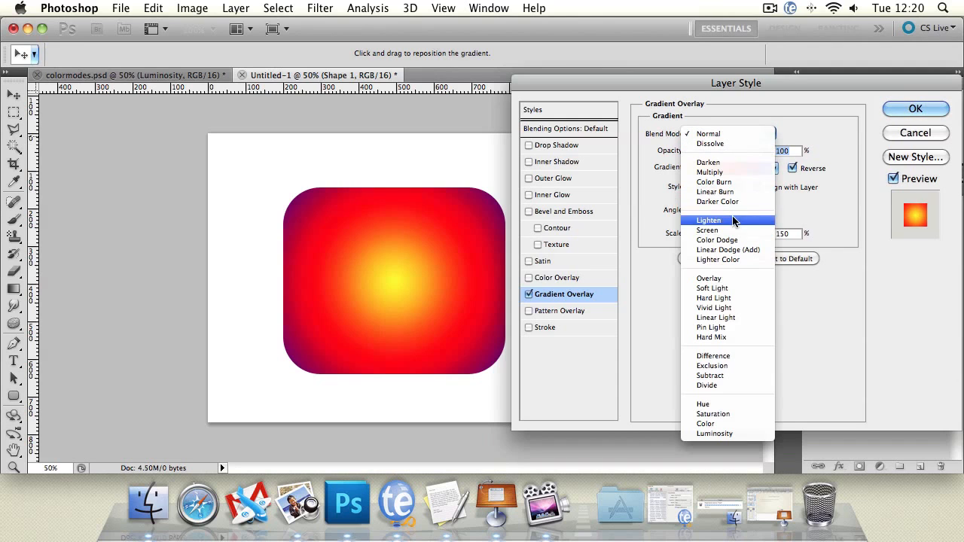
pyautogui.click(736, 218)
pyautogui.click(730, 134)
pyautogui.click(727, 192)
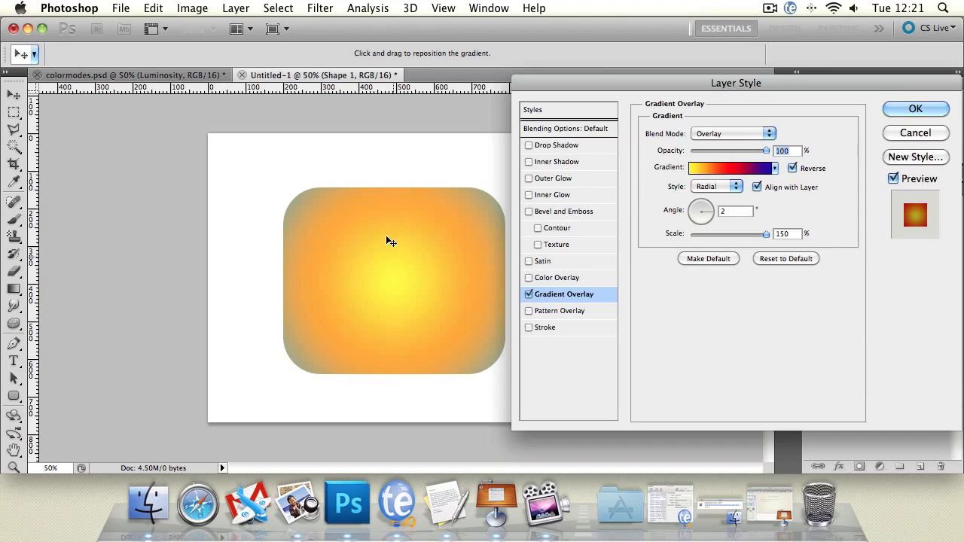
# Step: Browse the gradient presets and apply the Avocado gradient to the Gradient Overlay
pyautogui.click(774, 168)
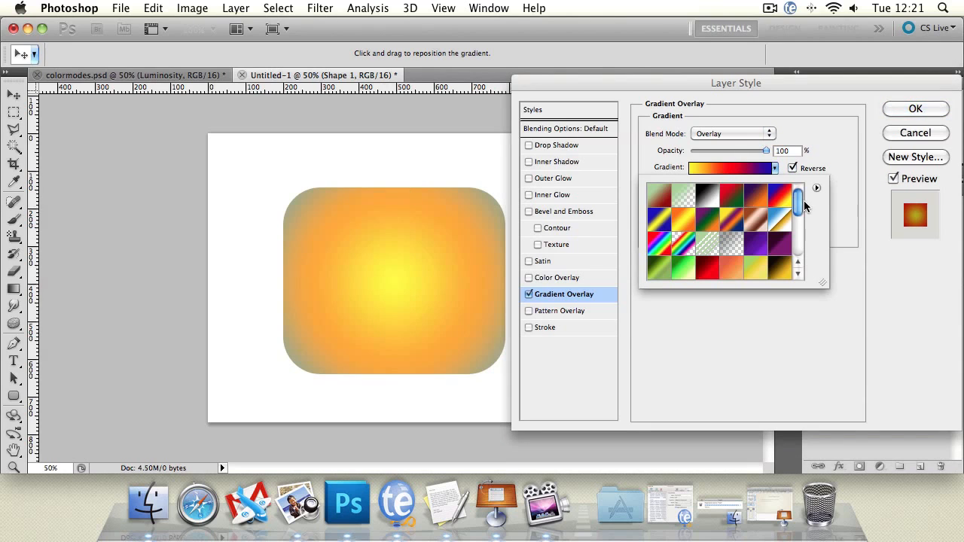
pyautogui.moveTo(798, 205); pyautogui.dragTo(798, 245)
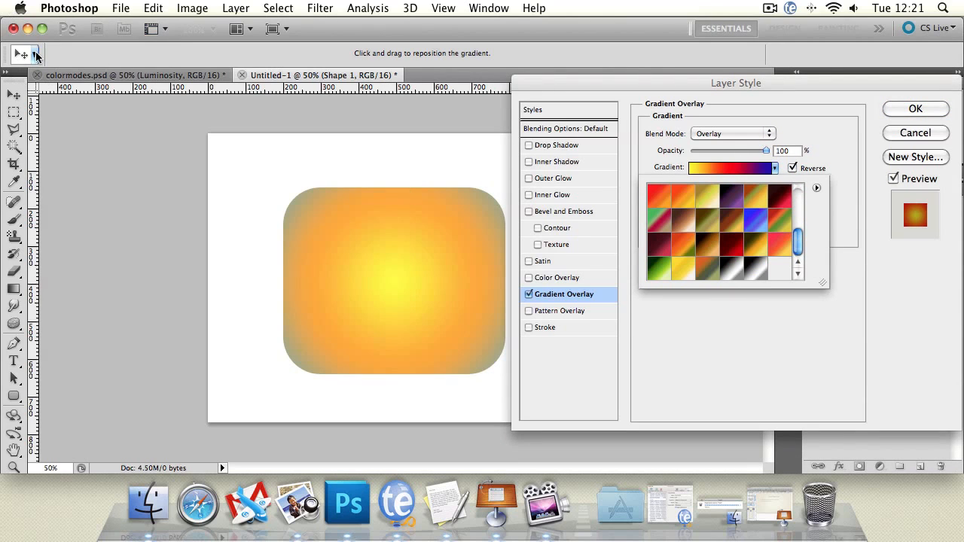
pyautogui.click(816, 188)
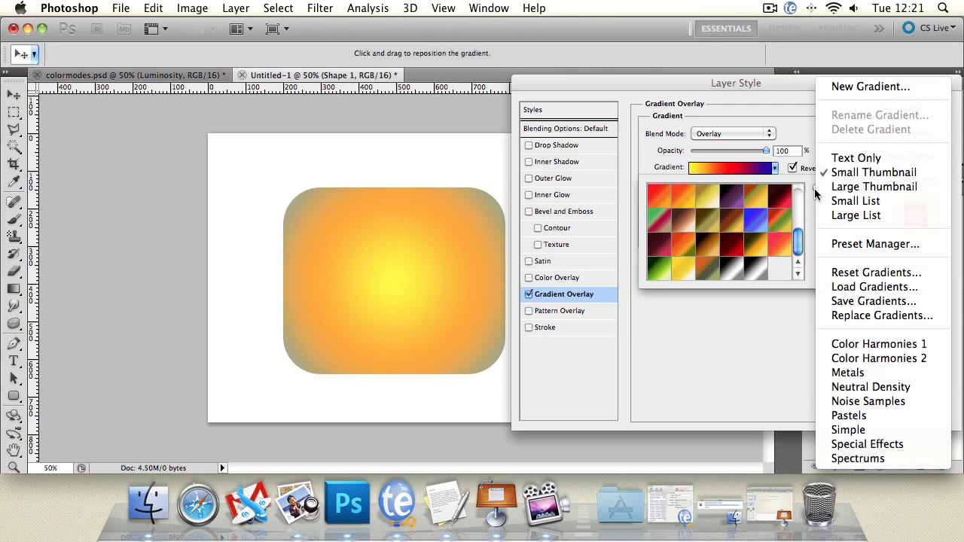
pyautogui.click(699, 219)
pyautogui.click(699, 220)
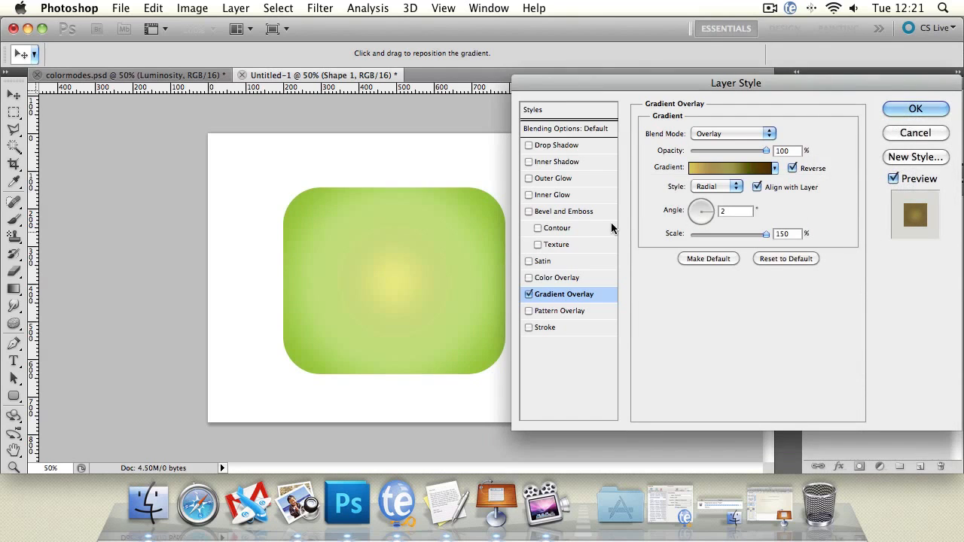
# Step: Try shifting the gradient's inner color stops, with the dark olive one at 29% and the tan one at 72%, and discard the edit
pyautogui.click(737, 168)
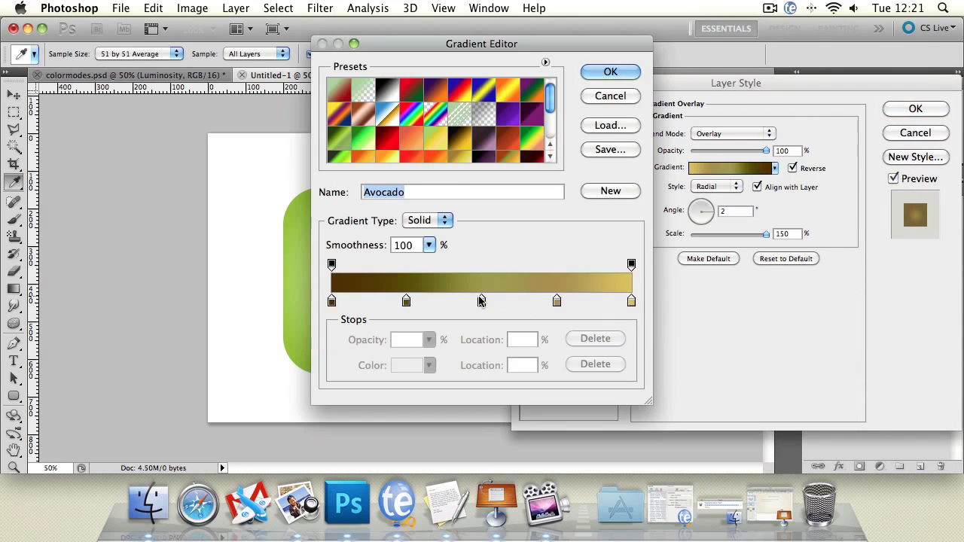
pyautogui.moveTo(481, 301); pyautogui.dragTo(498, 300)
pyautogui.moveTo(406, 300); pyautogui.dragTo(419, 300)
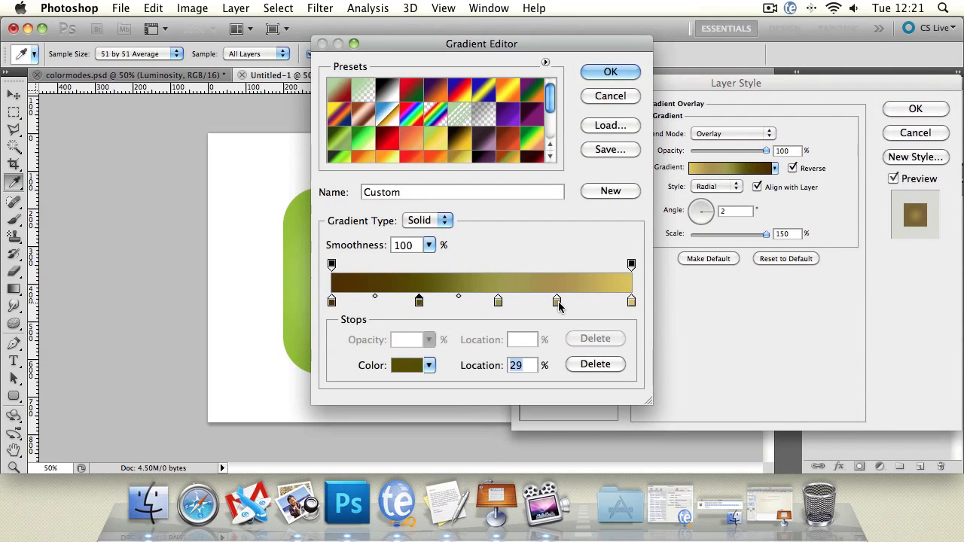
pyautogui.moveTo(557, 300); pyautogui.dragTo(548, 300)
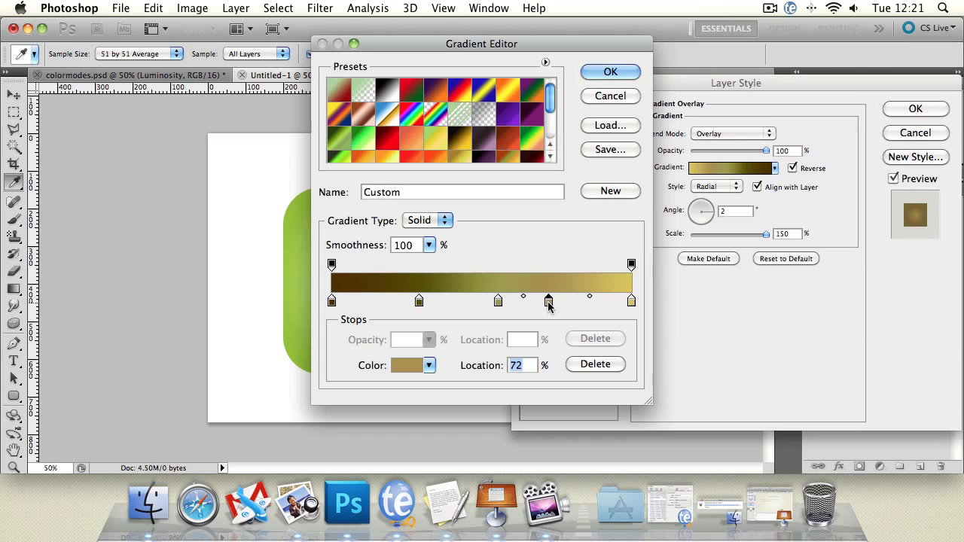
pyautogui.click(610, 97)
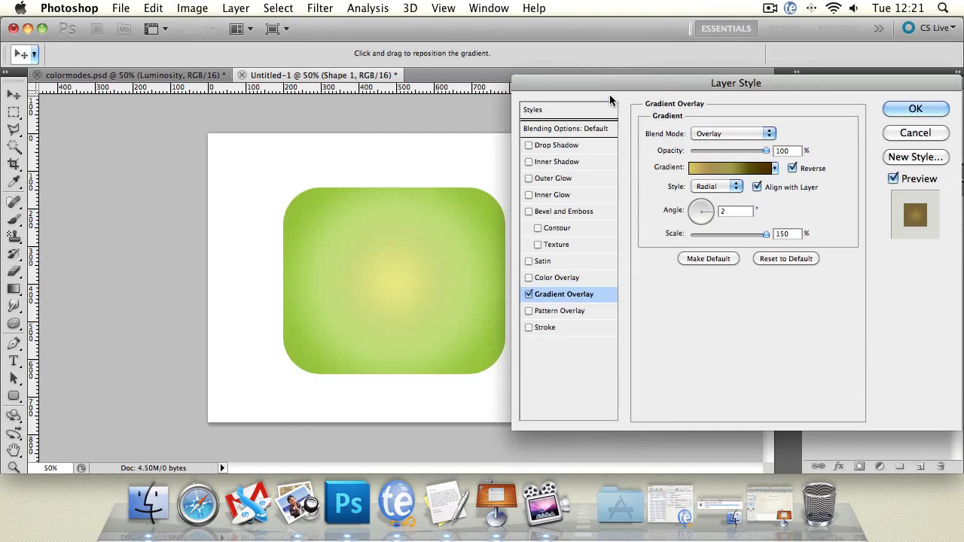
# Step: Replace the Gradient Overlay with a Pattern Overlay using the dark damask pattern at 47% scale, and snap it to the origin
pyautogui.click(528, 293)
pyautogui.click(529, 310)
pyautogui.click(572, 313)
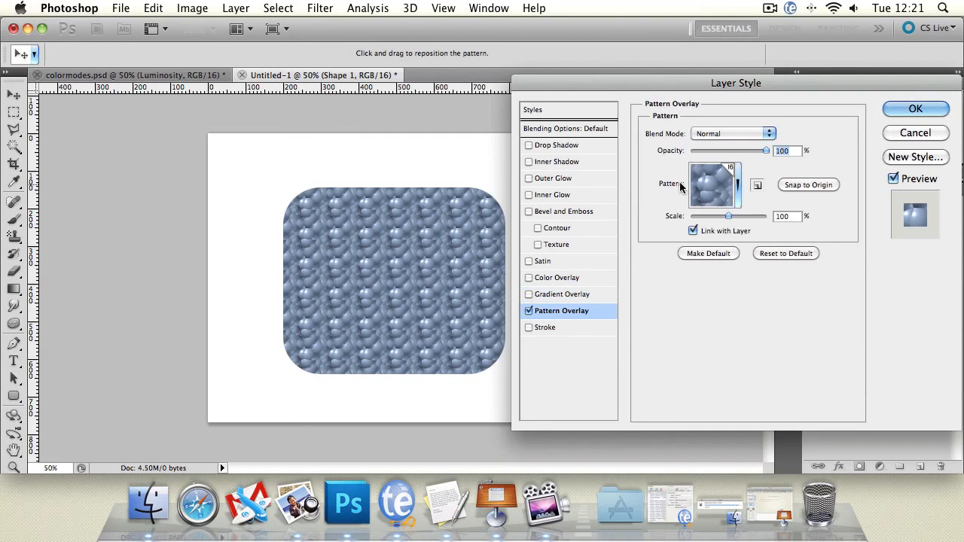
pyautogui.click(738, 184)
pyautogui.click(762, 302)
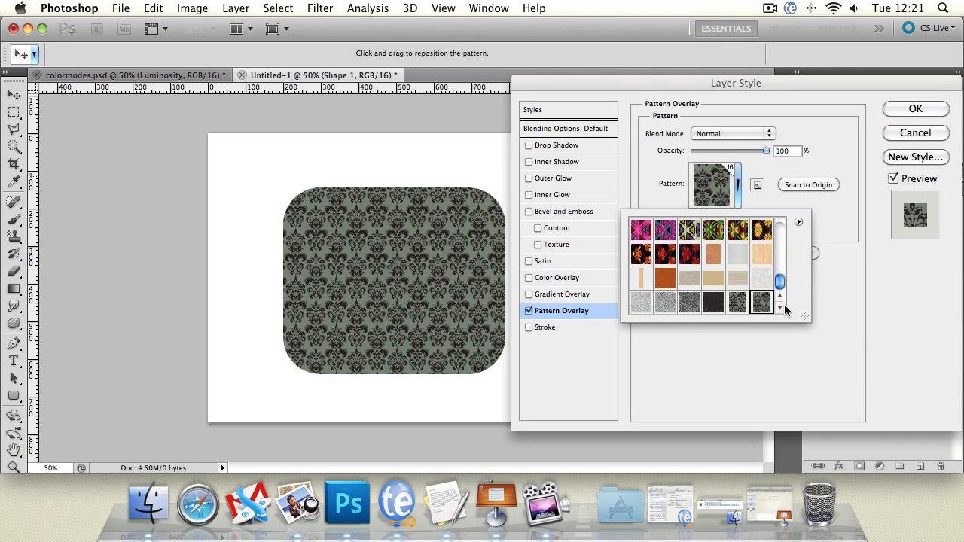
pyautogui.click(755, 184)
pyautogui.moveTo(730, 216); pyautogui.dragTo(708, 220)
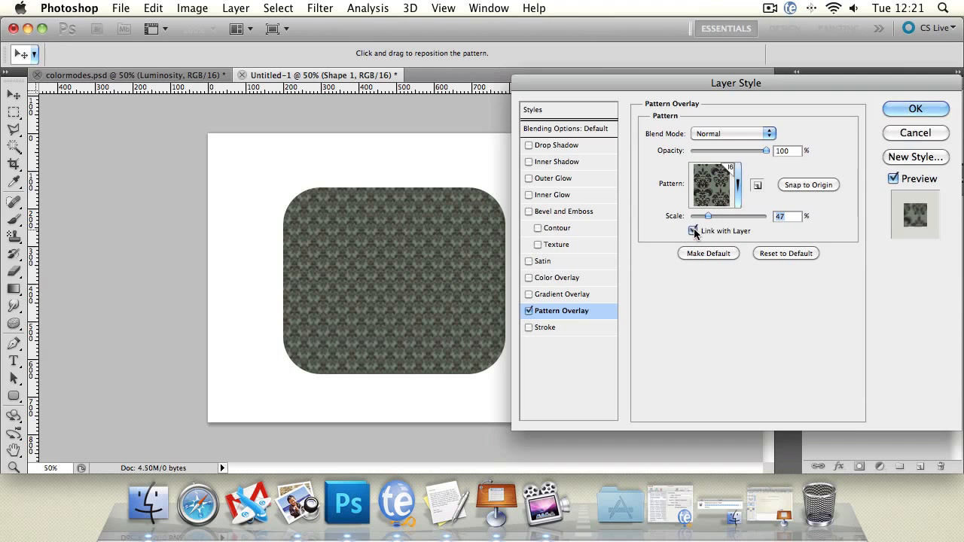
pyautogui.click(815, 185)
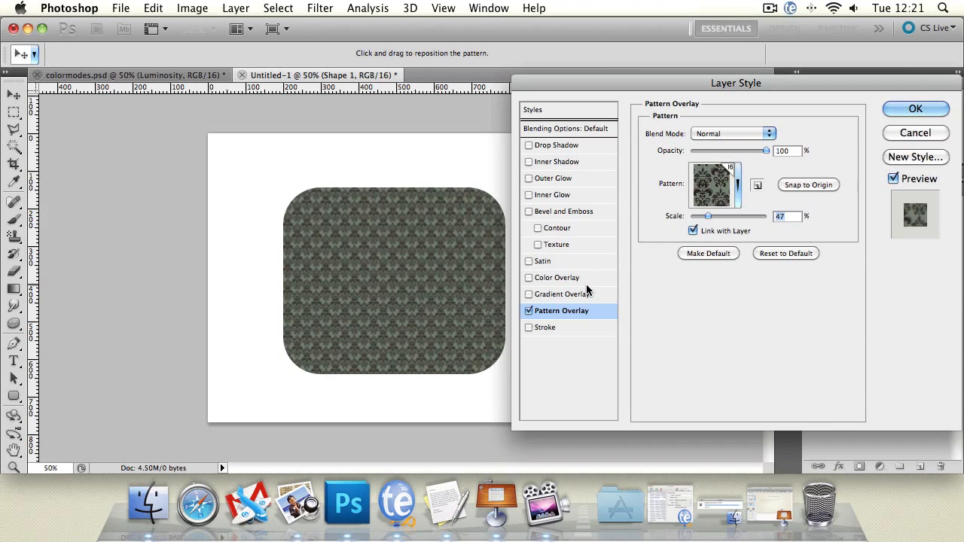
# Step: Replace the Pattern Overlay with a 27 px Stroke, trying the Inside position before returning it to Outside
pyautogui.click(527, 311)
pyautogui.click(529, 327)
pyautogui.click(543, 327)
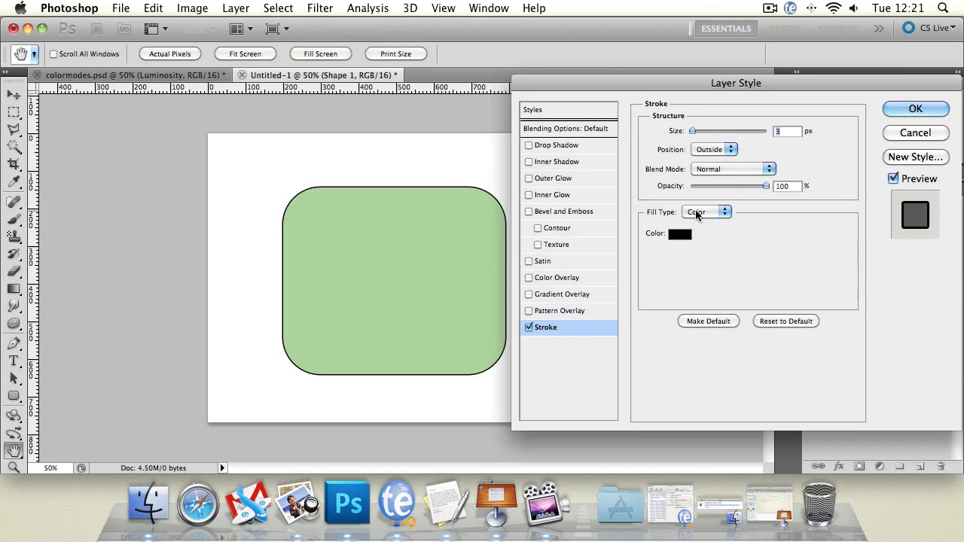
pyautogui.moveTo(689, 132); pyautogui.dragTo(704, 134)
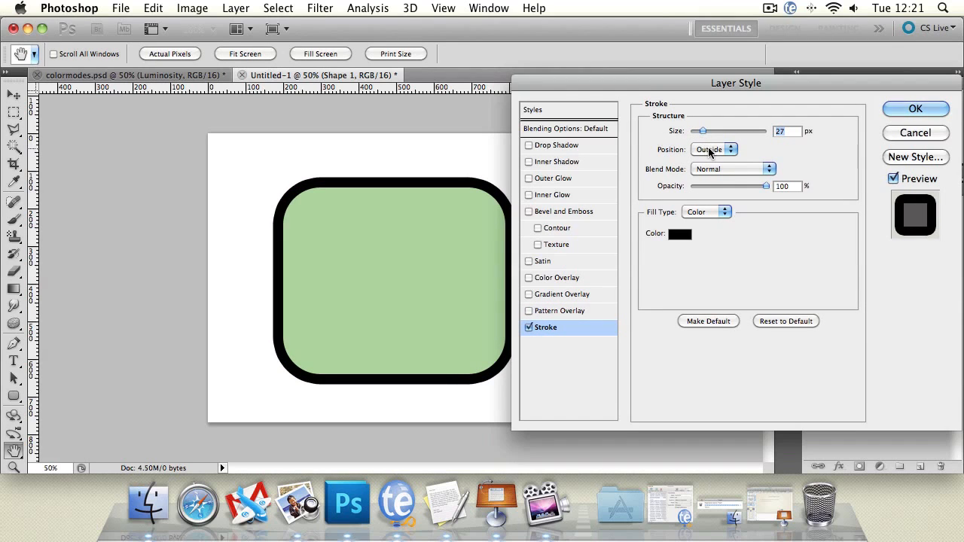
pyautogui.click(709, 149)
pyautogui.click(716, 159)
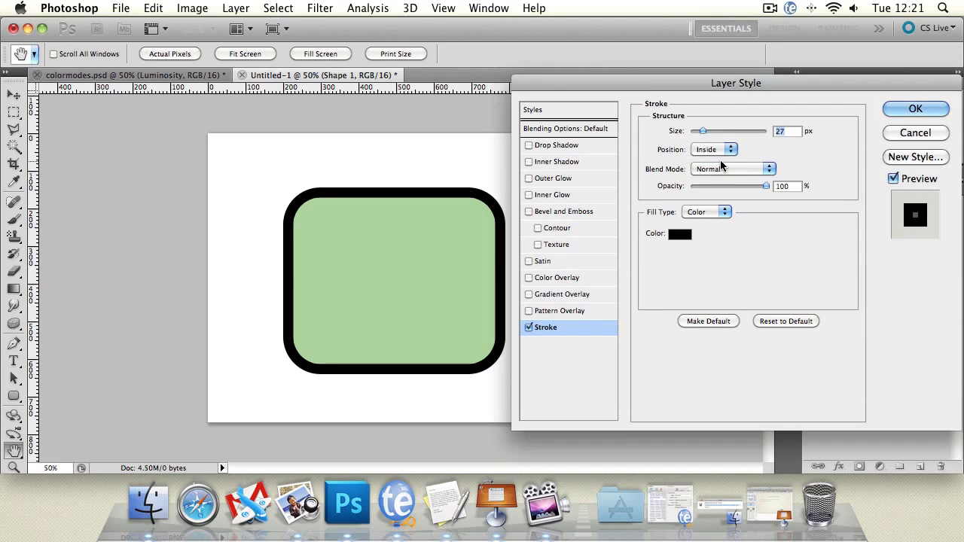
pyautogui.click(715, 149)
pyautogui.click(717, 139)
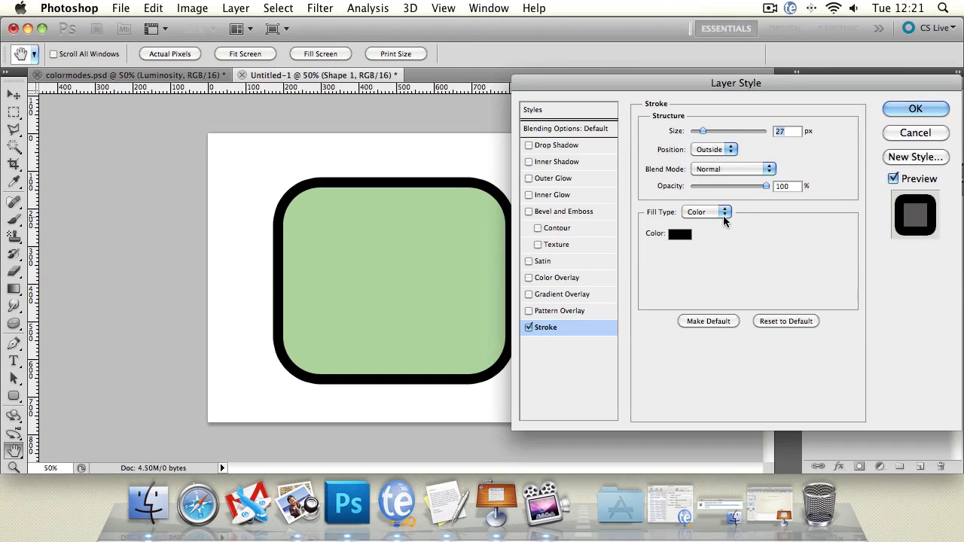
# Step: Change the stroke's fill type to Gradient and choose the blue-violet gradient preset
pyautogui.click(722, 214)
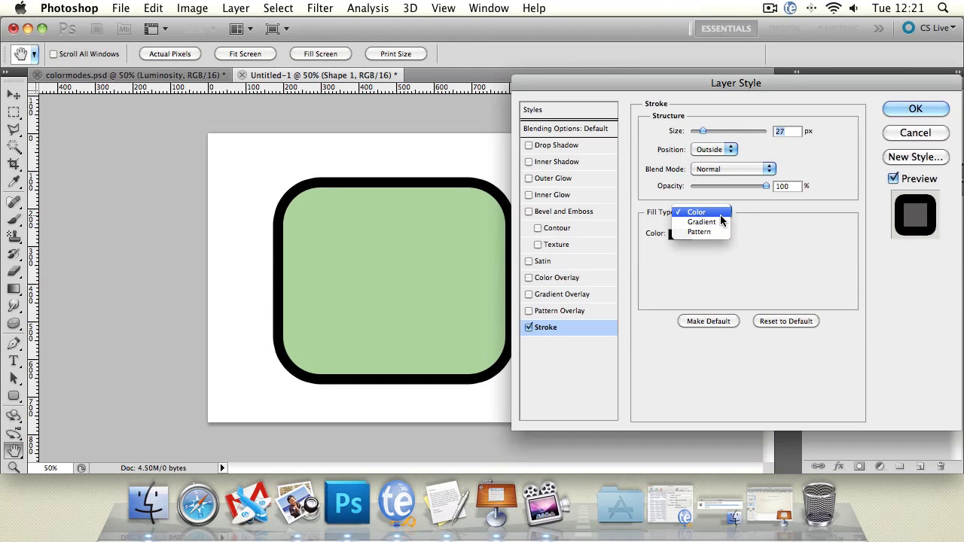
pyautogui.click(719, 223)
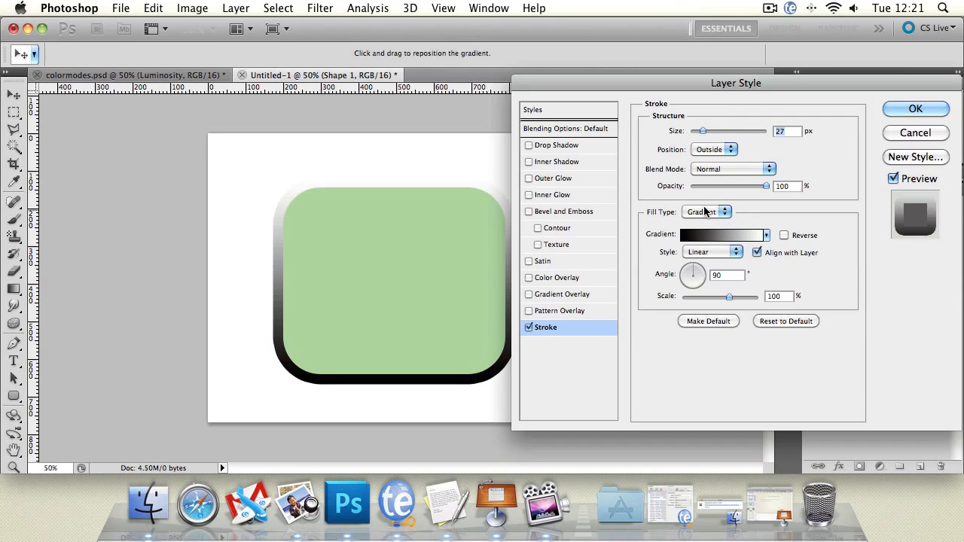
pyautogui.click(765, 235)
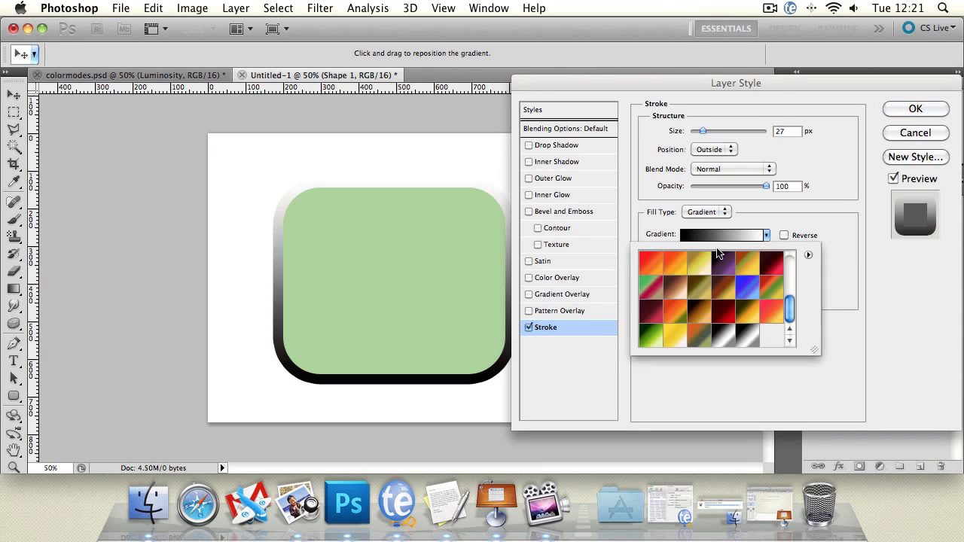
pyautogui.click(746, 291)
pyautogui.click(865, 259)
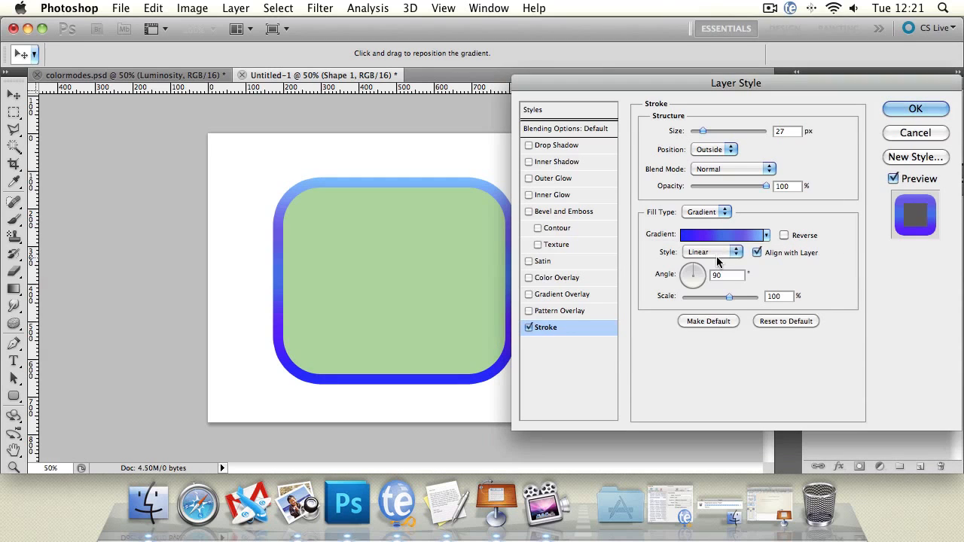
# Step: Try the Reflected style on the stroke gradient with a 9° angle and 50% scale, and discard all the layer style changes
pyautogui.click(718, 256)
pyautogui.click(716, 280)
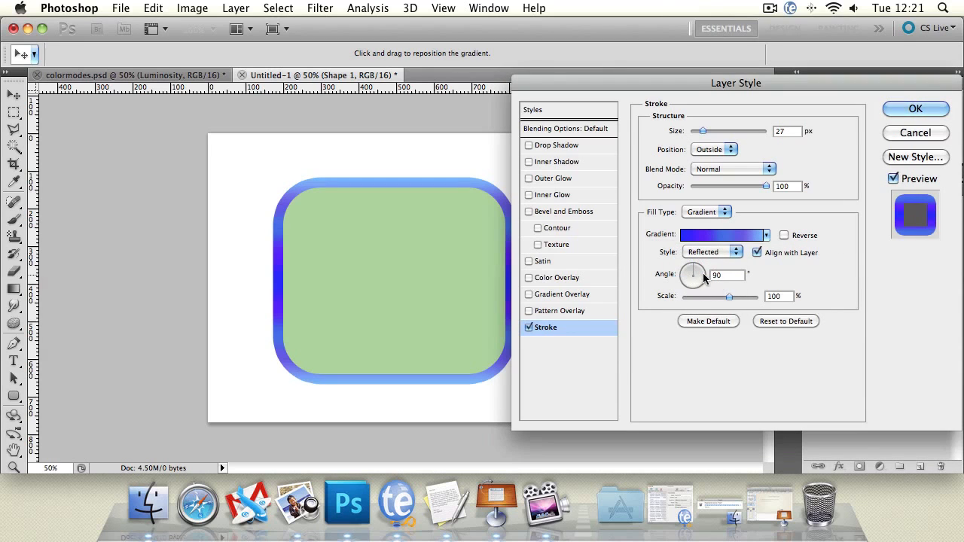
pyautogui.click(703, 277)
pyautogui.moveTo(728, 301); pyautogui.dragTo(701, 301)
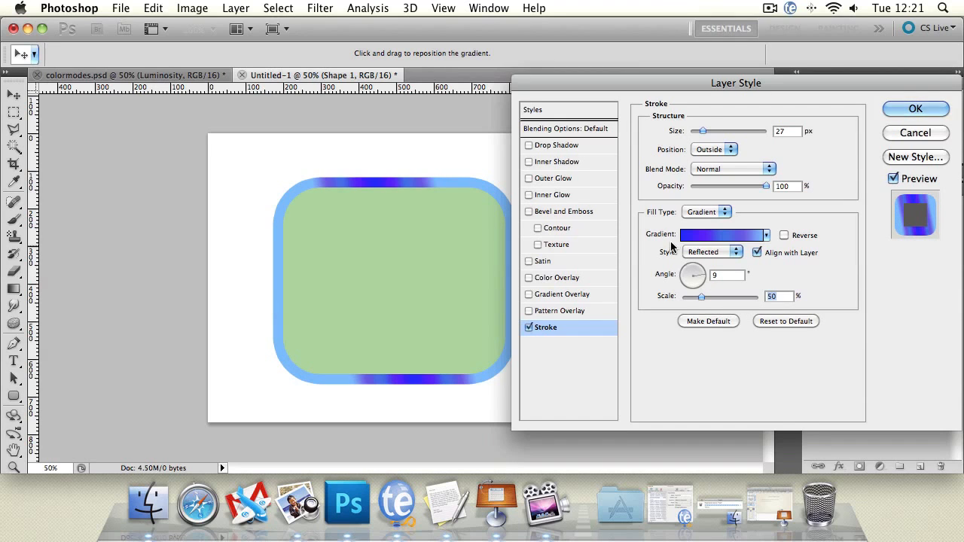
pyautogui.click(906, 133)
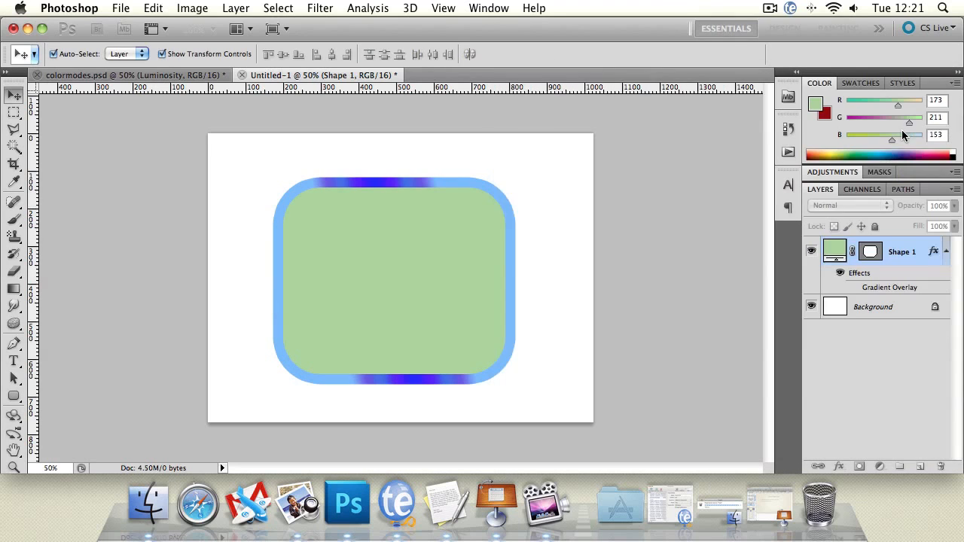
# Step: Set the Shape 1 layer's fill to 0% and reopen its Gradient Overlay settings
pyautogui.click(954, 226)
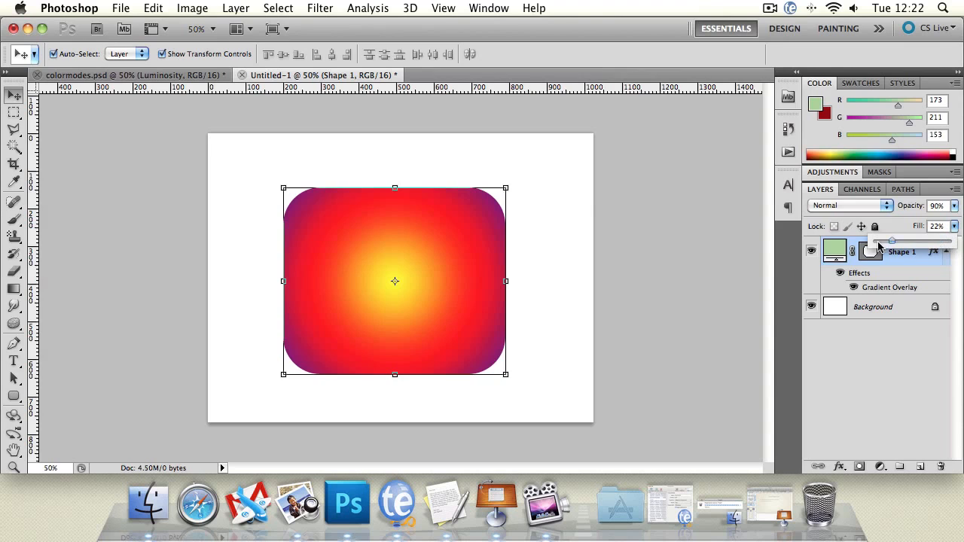
pyautogui.click(877, 283)
pyautogui.doubleClick(879, 288)
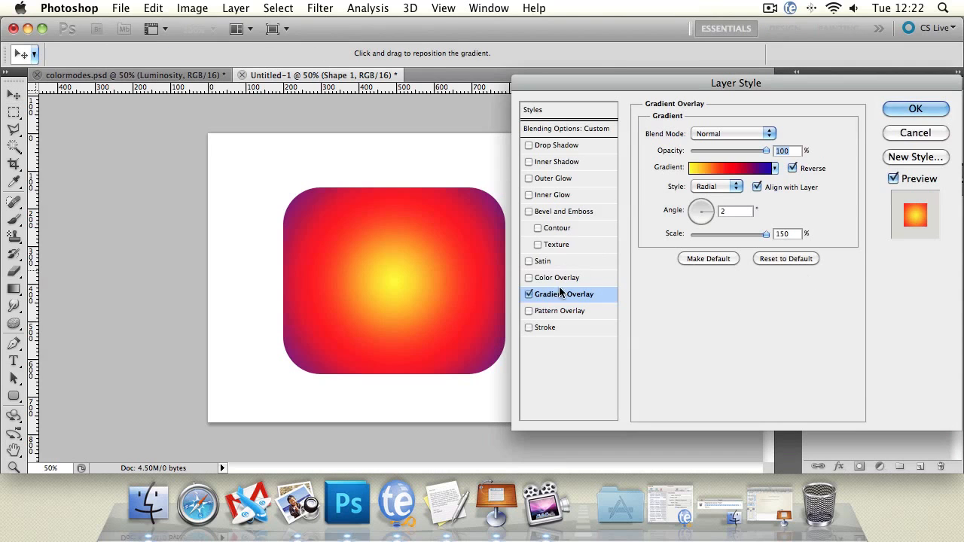
# Step: Turn off the Gradient Overlay, try a Stroke with its size set to 16 px, and turn the stroke off again
pyautogui.click(529, 294)
pyautogui.click(530, 328)
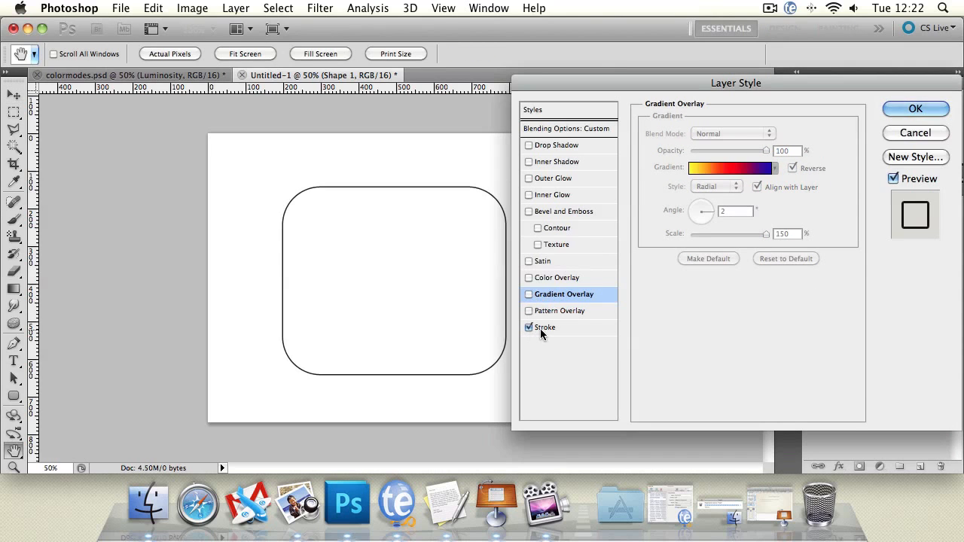
pyautogui.click(541, 327)
pyautogui.moveTo(692, 129)
pyautogui.mouseDown()
pyautogui.moveTo(708, 129)
pyautogui.moveTo(699, 129)
pyautogui.mouseUp()
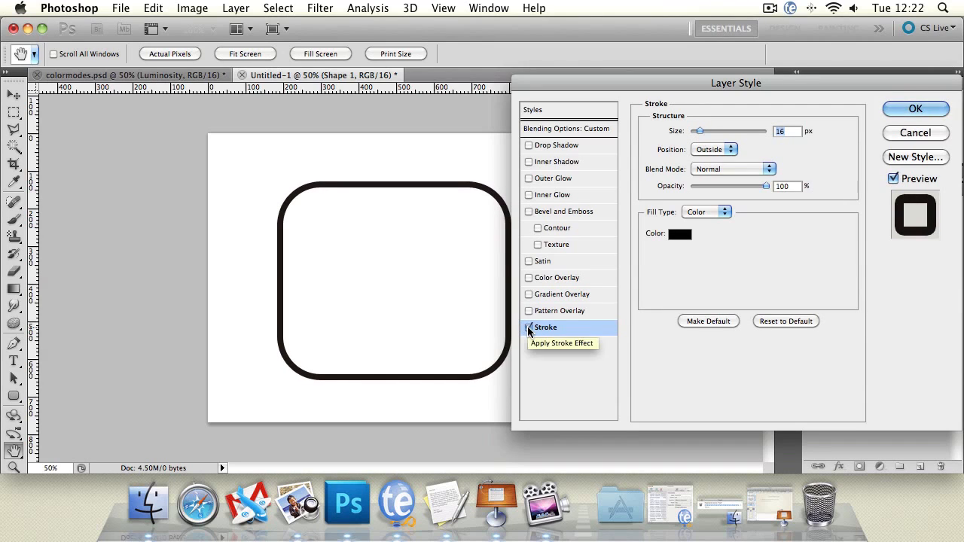
pyautogui.click(529, 327)
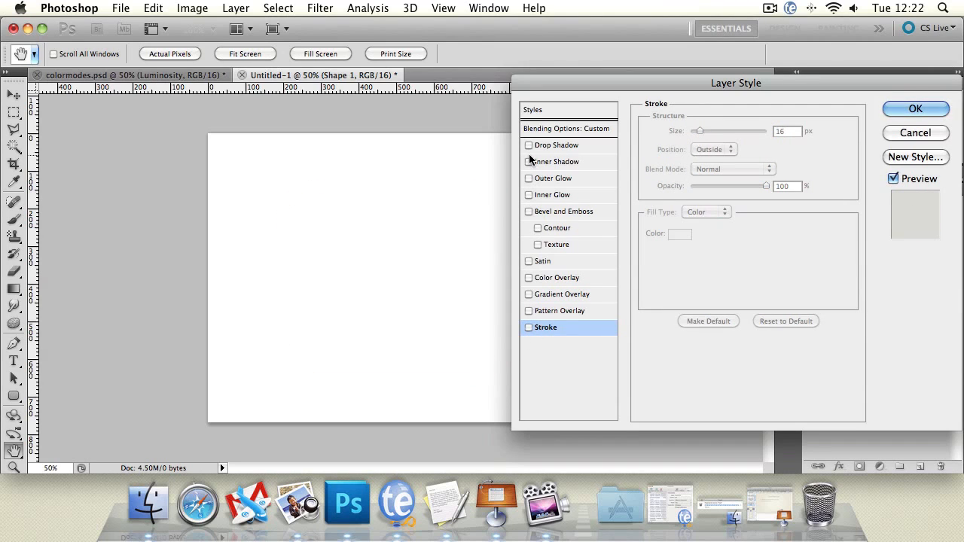
# Step: Apply every effect together: both shadows, both glows, Bevel and Emboss, Satin, the Color, Gradient and Pattern Overlays, and Stroke
pyautogui.click(529, 145)
pyautogui.click(529, 161)
pyautogui.click(528, 194)
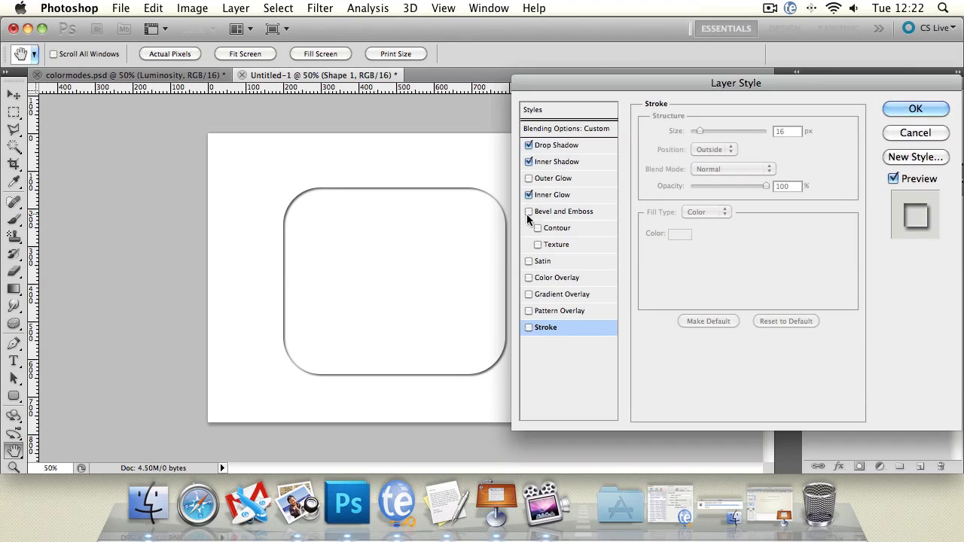
pyautogui.click(528, 260)
pyautogui.click(528, 277)
pyautogui.click(529, 294)
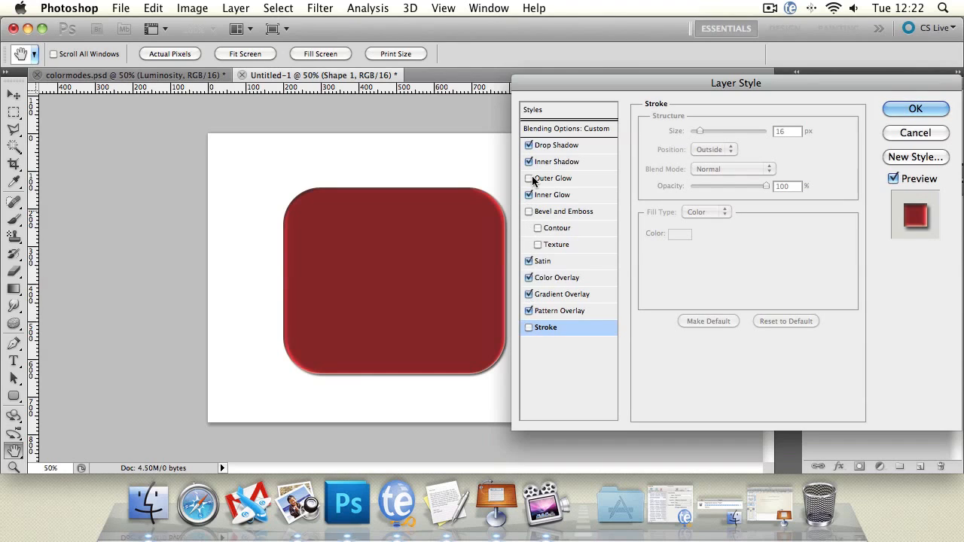
pyautogui.click(530, 179)
pyautogui.click(528, 211)
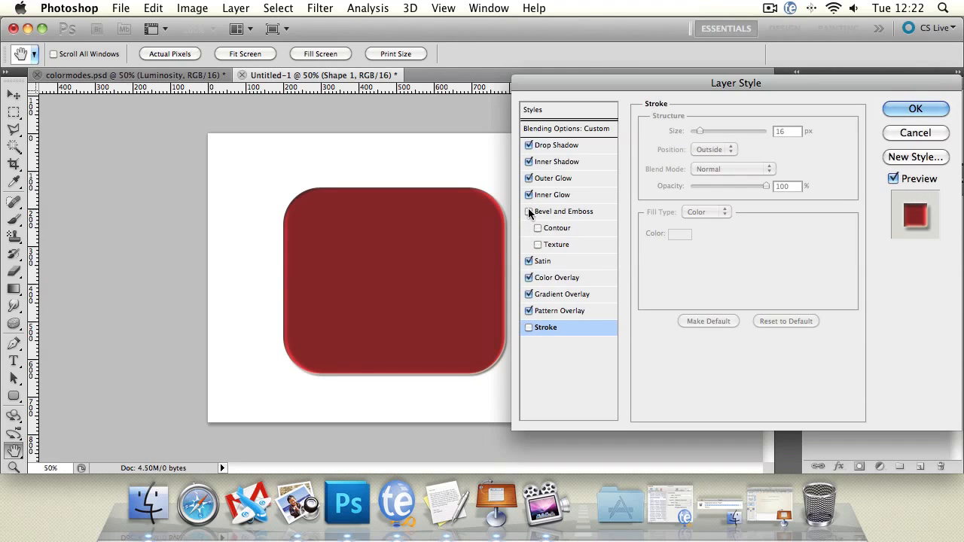
pyautogui.click(529, 328)
pyautogui.click(941, 106)
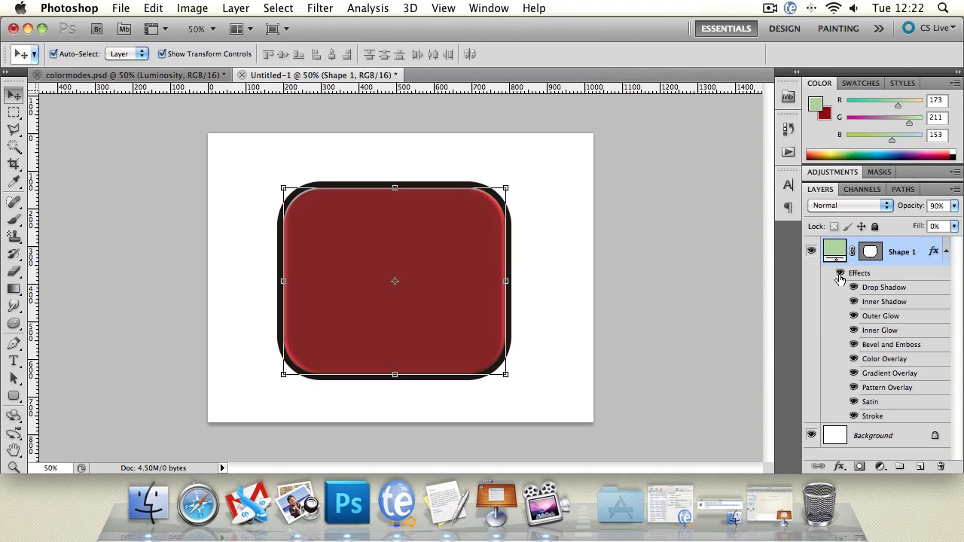
# Step: Preview Shape 1 with all effects hidden and shown again, and collapse and expand its effects list
pyautogui.click(840, 276)
pyautogui.click(840, 275)
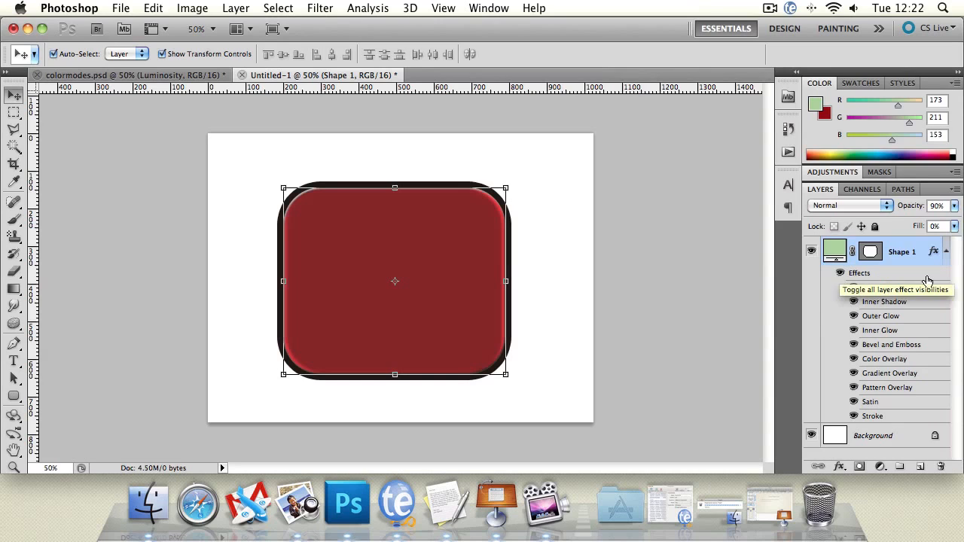
pyautogui.click(947, 251)
pyautogui.click(947, 252)
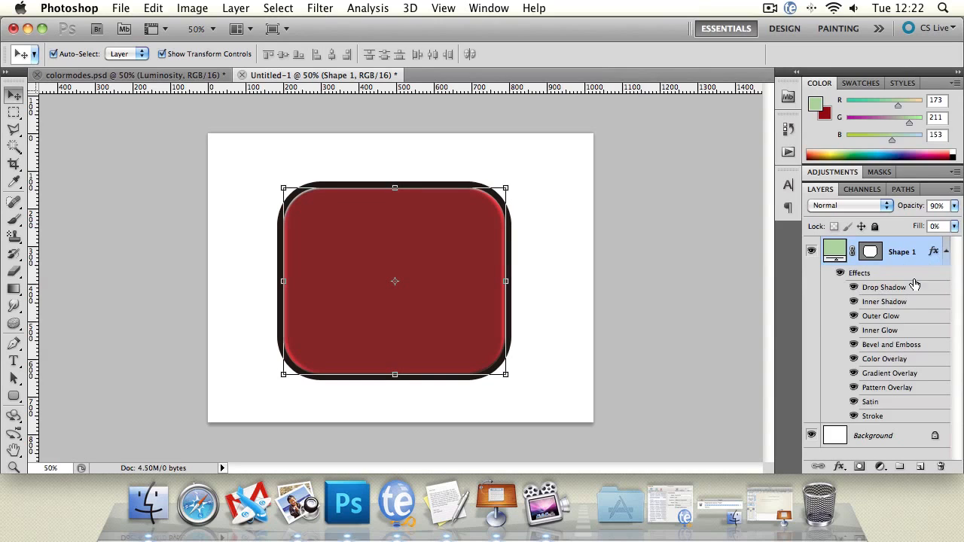
# Step: Hide all the effects of Shape 1 individually, from Inner Shadow and Outer Glow through to Inner Glow and Drop Shadow
pyautogui.click(853, 301)
pyautogui.click(853, 315)
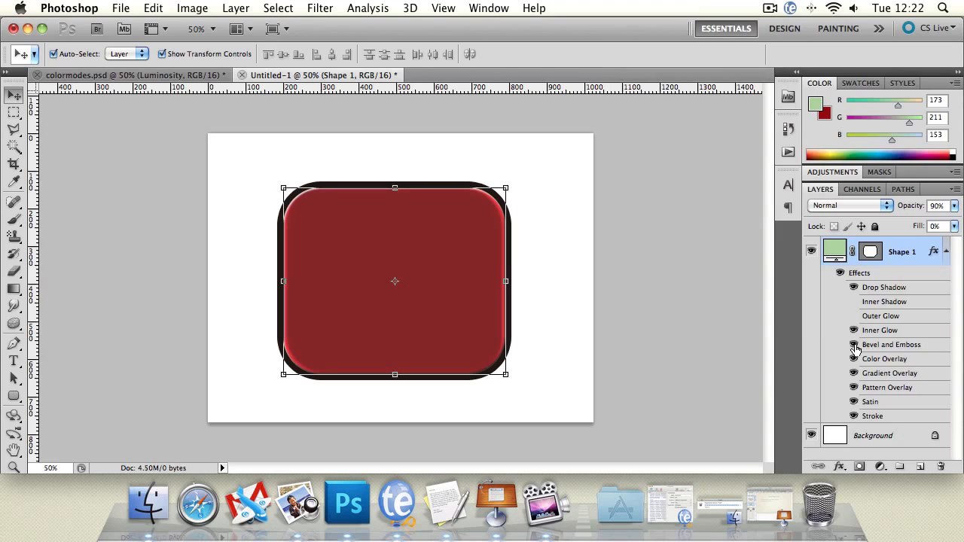
pyautogui.click(853, 344)
pyautogui.click(853, 387)
pyautogui.click(853, 416)
pyautogui.click(853, 401)
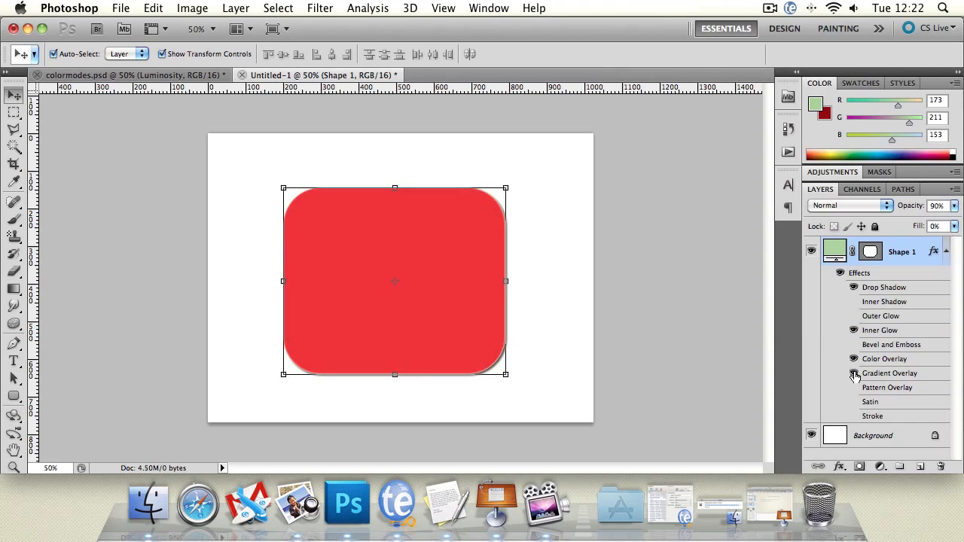
pyautogui.click(853, 372)
pyautogui.click(853, 358)
pyautogui.click(853, 329)
pyautogui.click(853, 287)
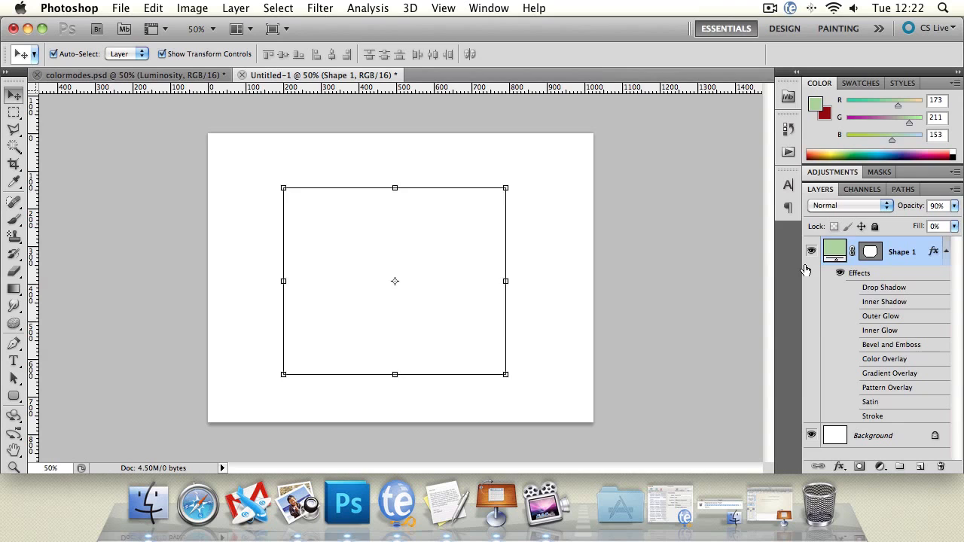
pyautogui.click(143, 184)
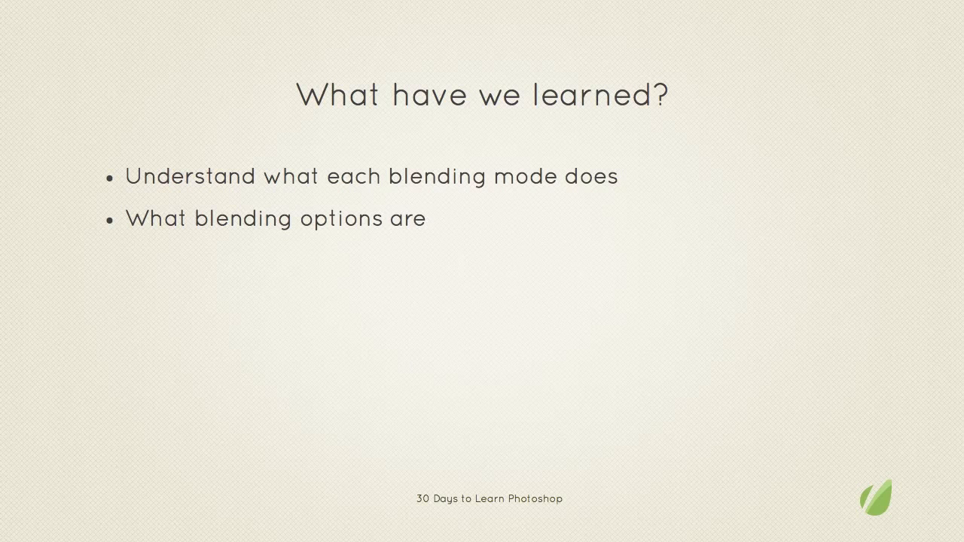